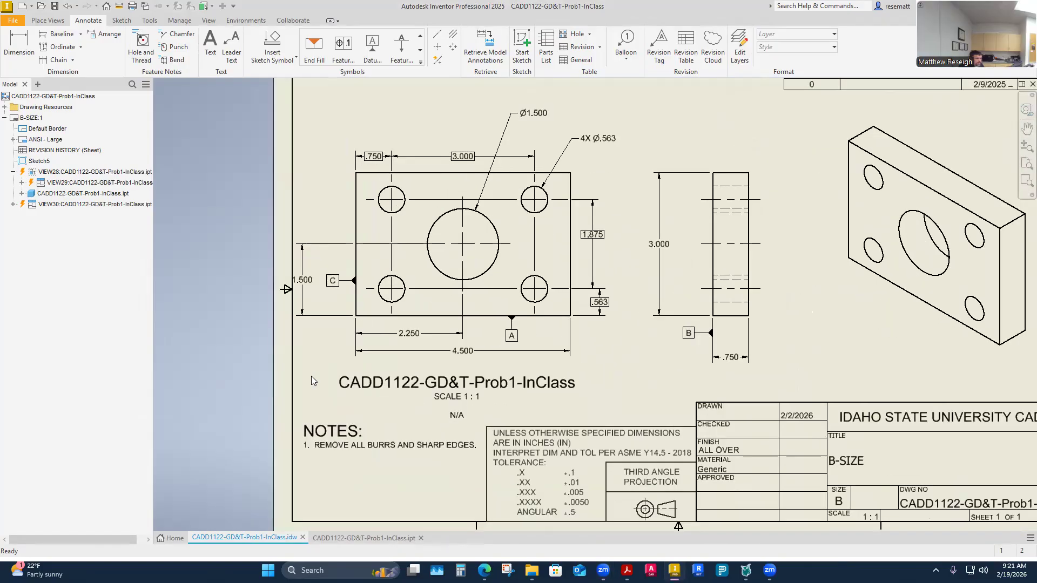
Step: Switch to Acrobat and examine the feature control frames, datums and tolerance notes in the Prob1 reference drawing, and return to Inventor
scroll(424, 364, down, 2)
middle_drag(423, 364, 432, 417)
scroll(579, 419, up, 1)
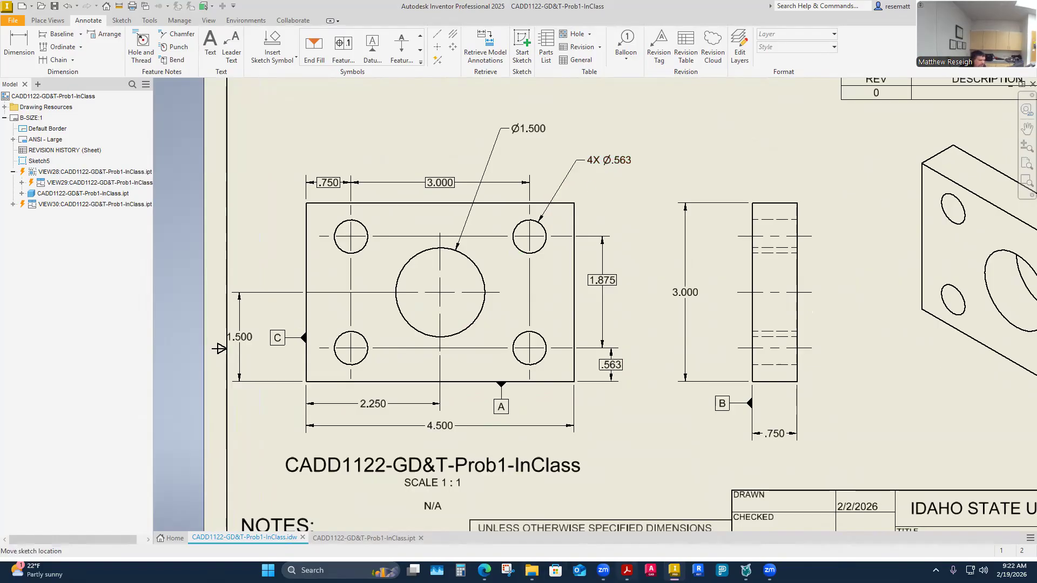
click(626, 570)
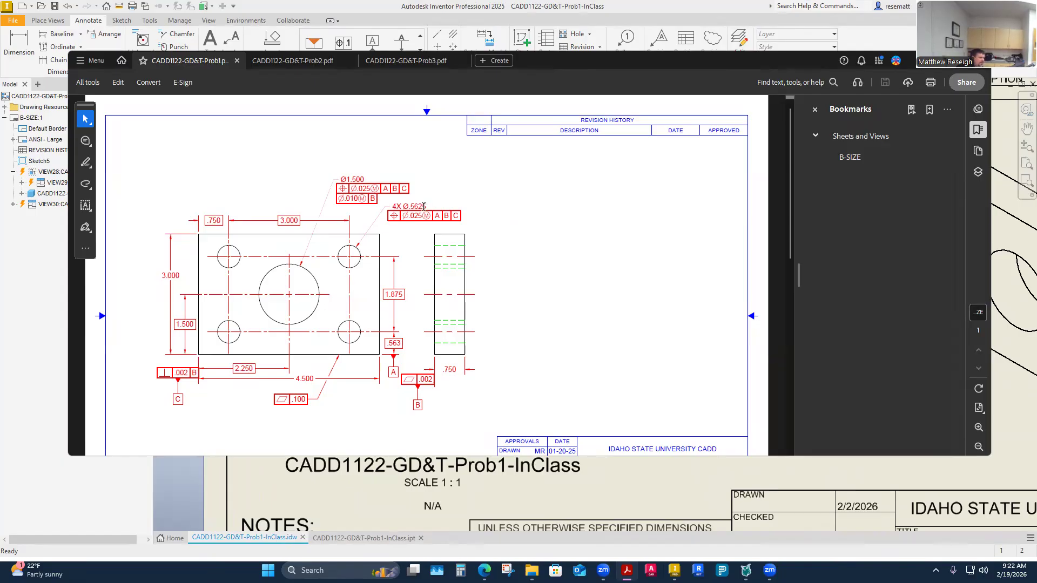
scroll(423, 208, down, 1)
scroll(414, 355, down, 2)
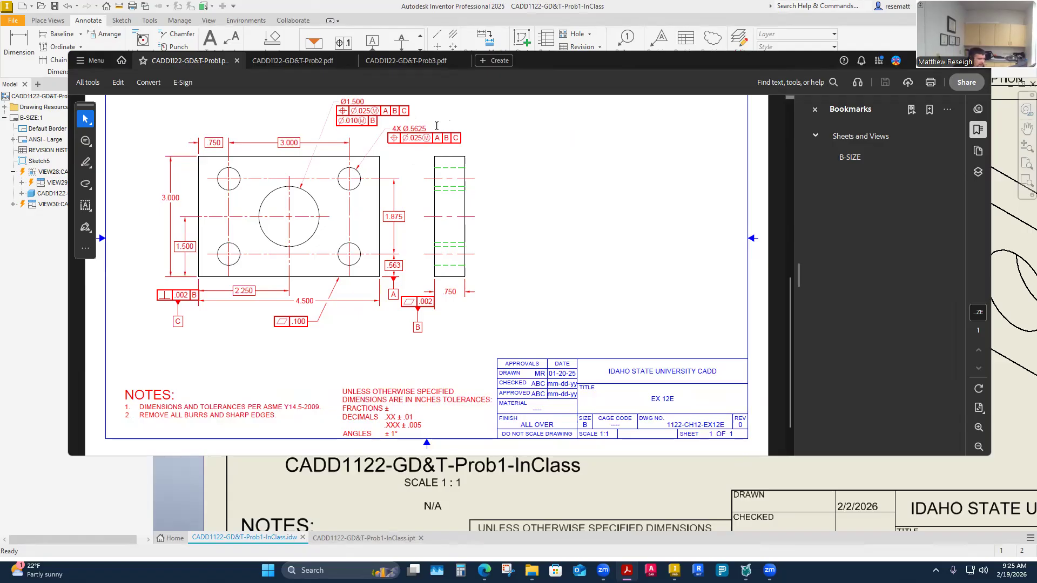
scroll(354, 168, down, 1)
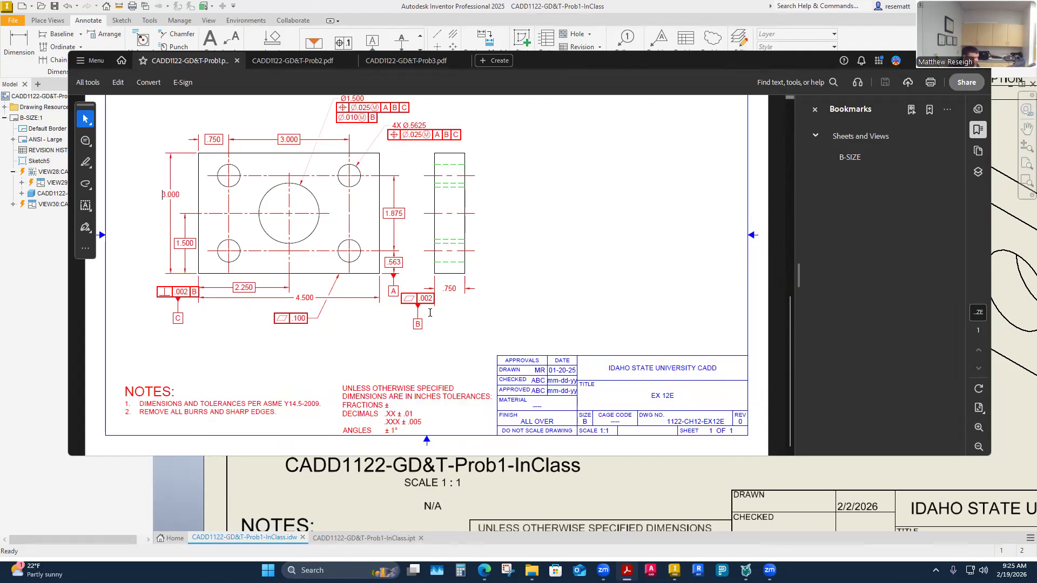
click(655, 479)
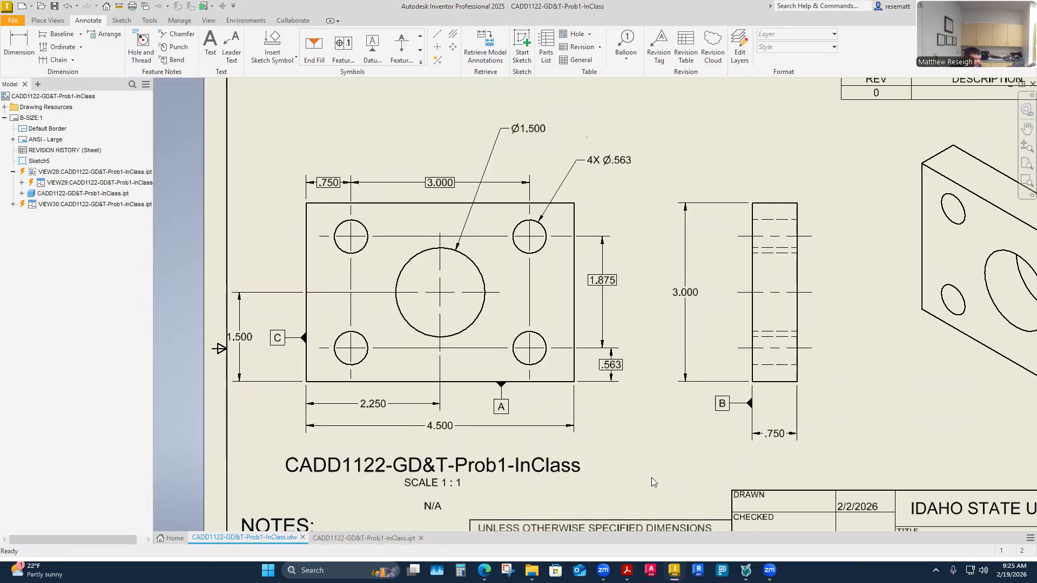
Step: Examine the four-hole diameter callout and the general tolerance block on the drawing sheet
scroll(651, 192, up, 3)
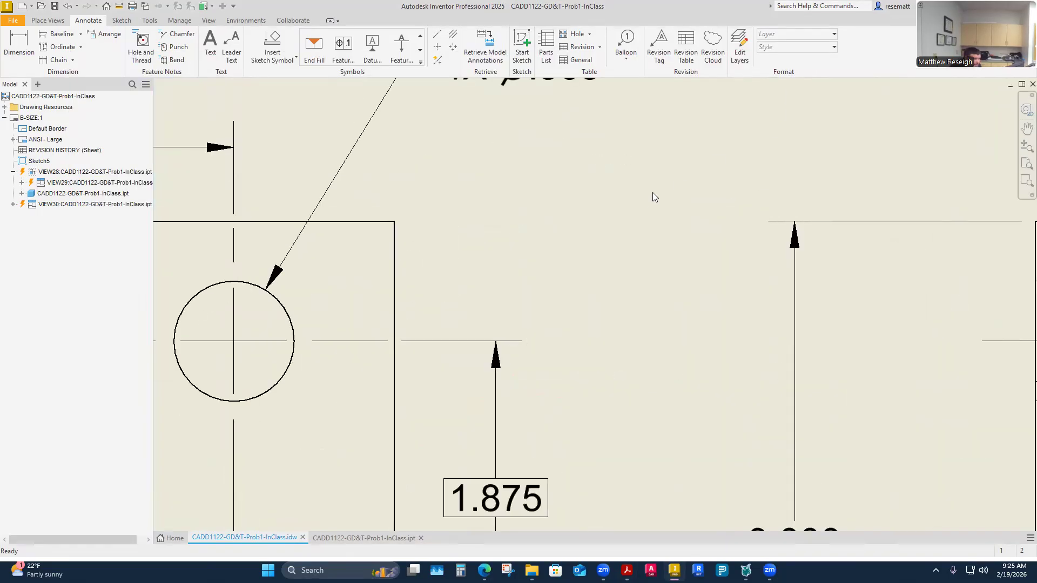
scroll(653, 192, down, 2)
click(616, 150)
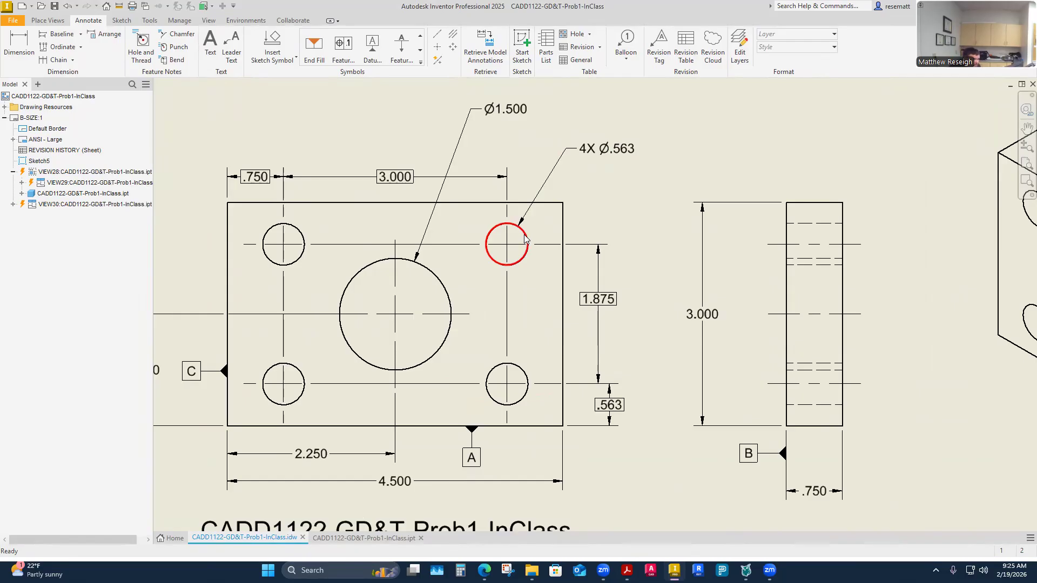
click(627, 153)
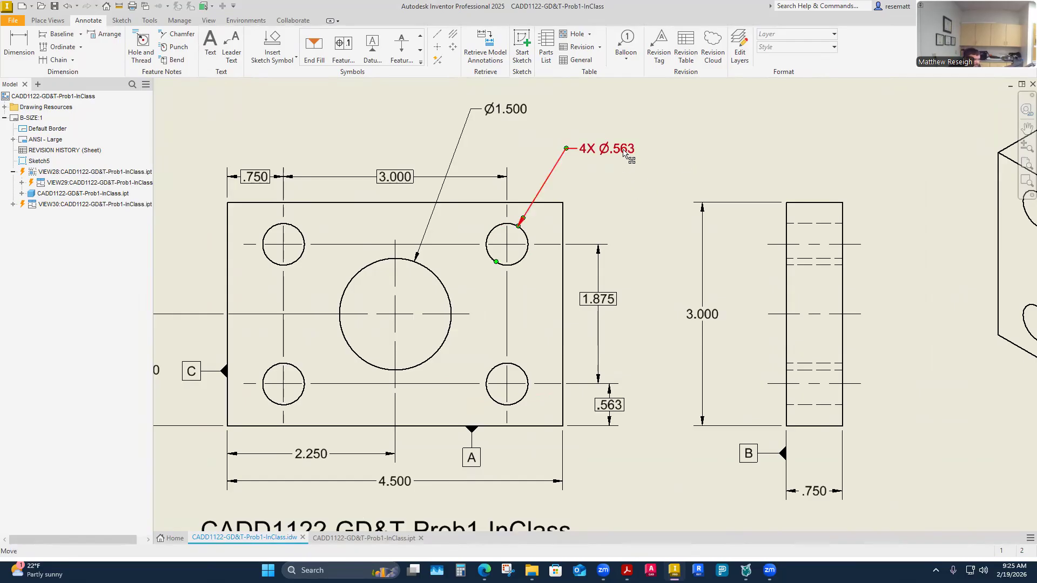
key(Escape)
scroll(602, 398, up, 5)
scroll(602, 398, down, 10)
scroll(606, 457, up, 5)
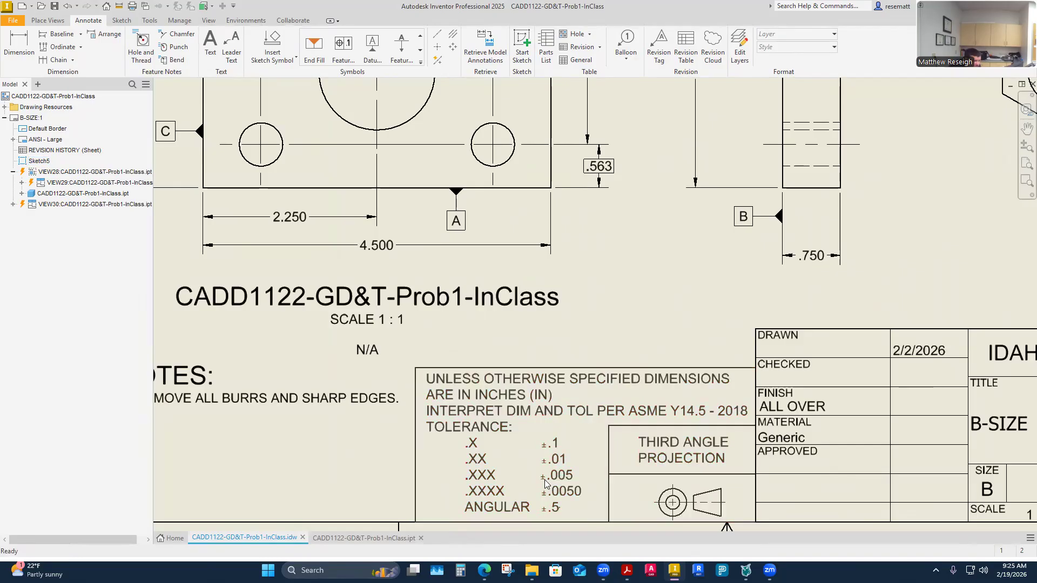
scroll(546, 482, down, 5)
scroll(573, 122, up, 5)
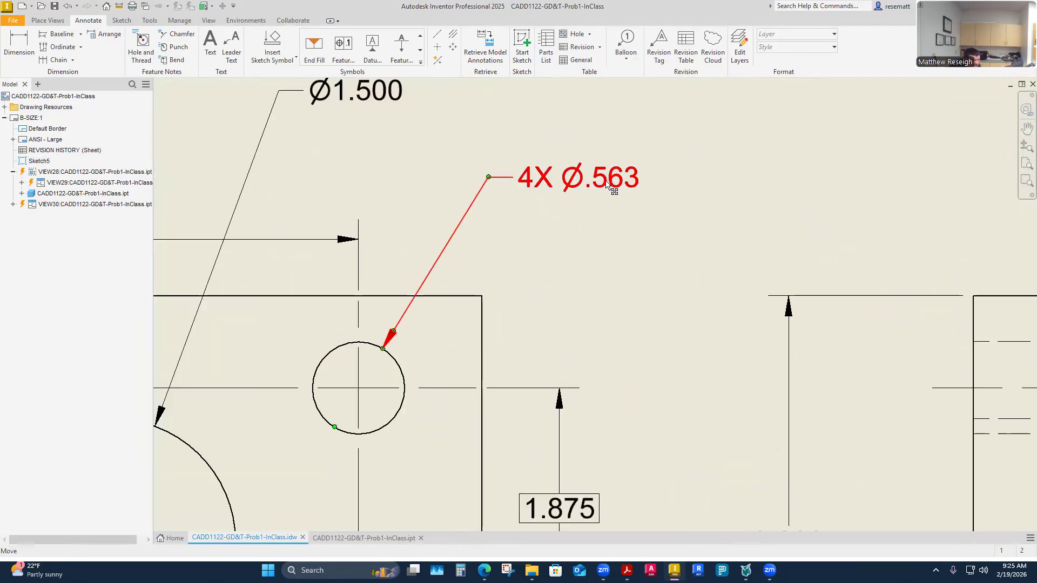
Step: Apply a symmetric tolerance of .005 to the 4X Ø.563 hole dimension
double_click(609, 186)
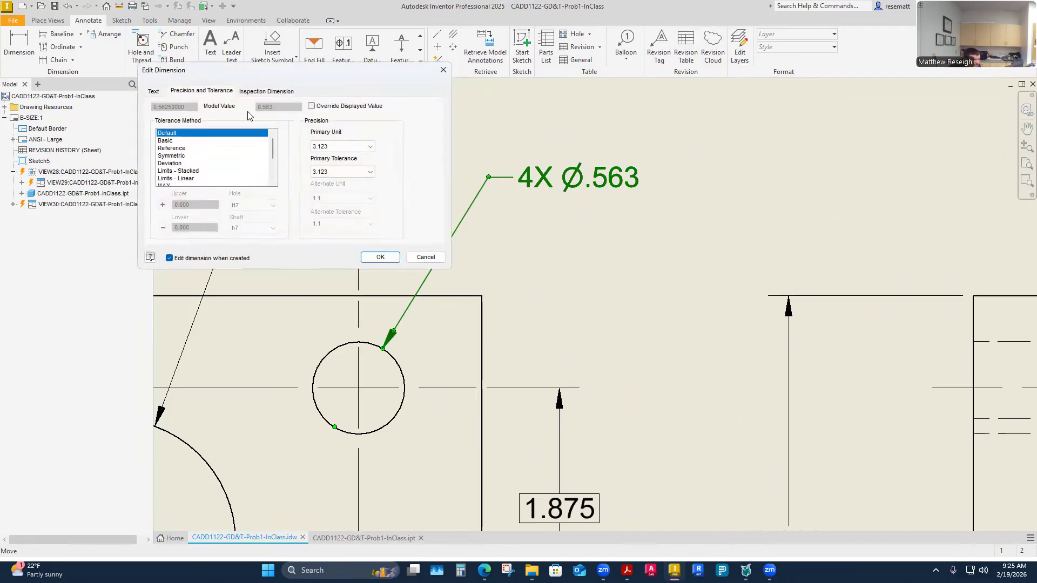
click(172, 156)
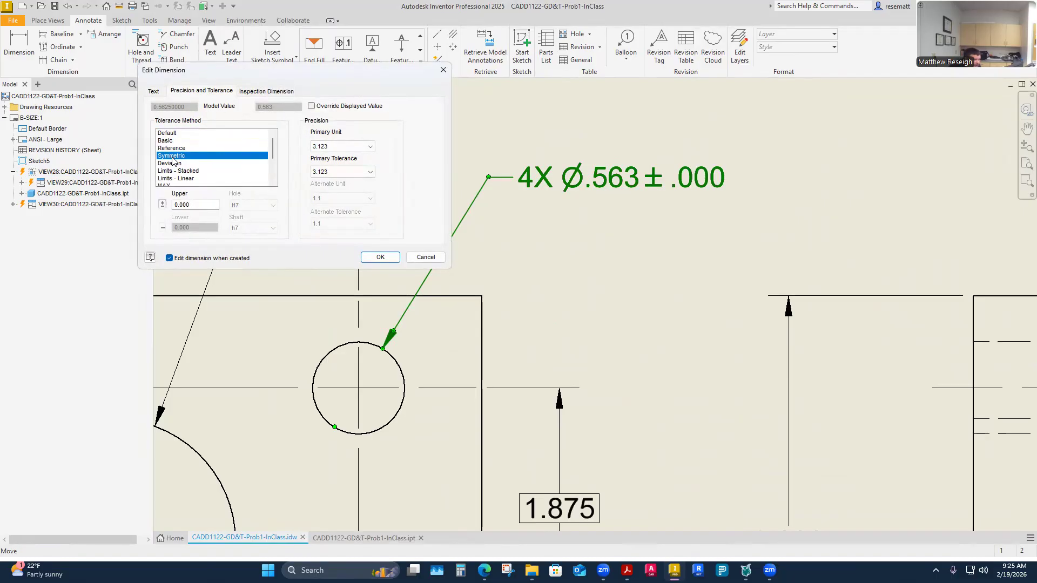
double_click(192, 204)
key(BackSpace)
click(371, 259)
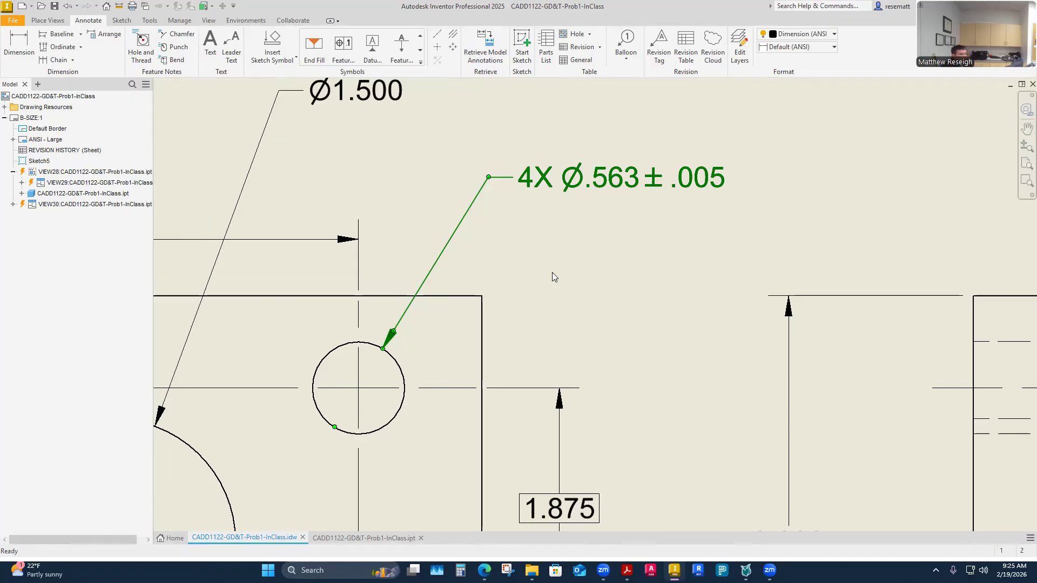
Step: Try to attach a feature control frame with a .100 flatness tolerance below the 4X Ø.563 dimension
click(684, 173)
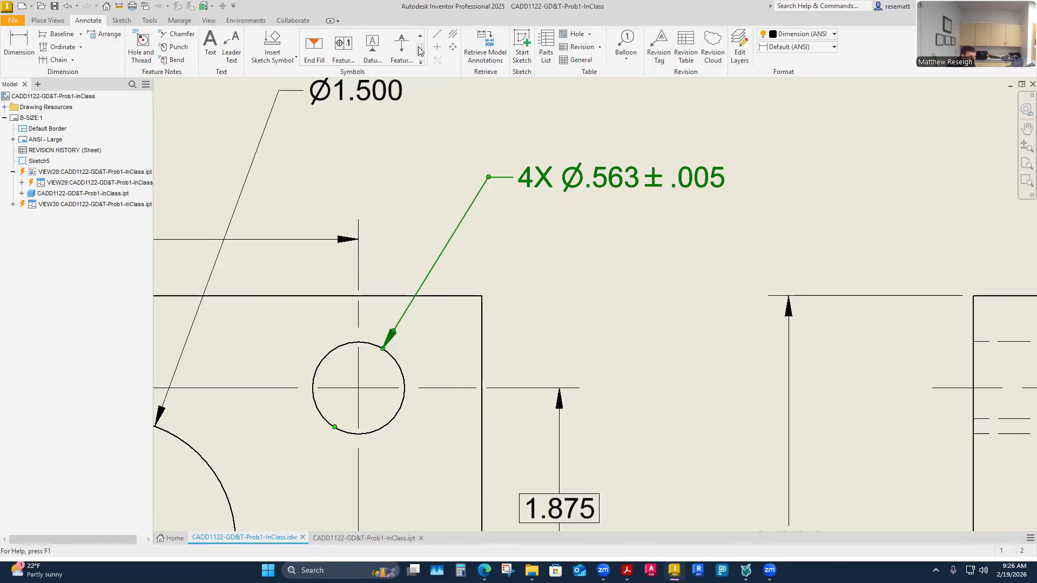
click(342, 52)
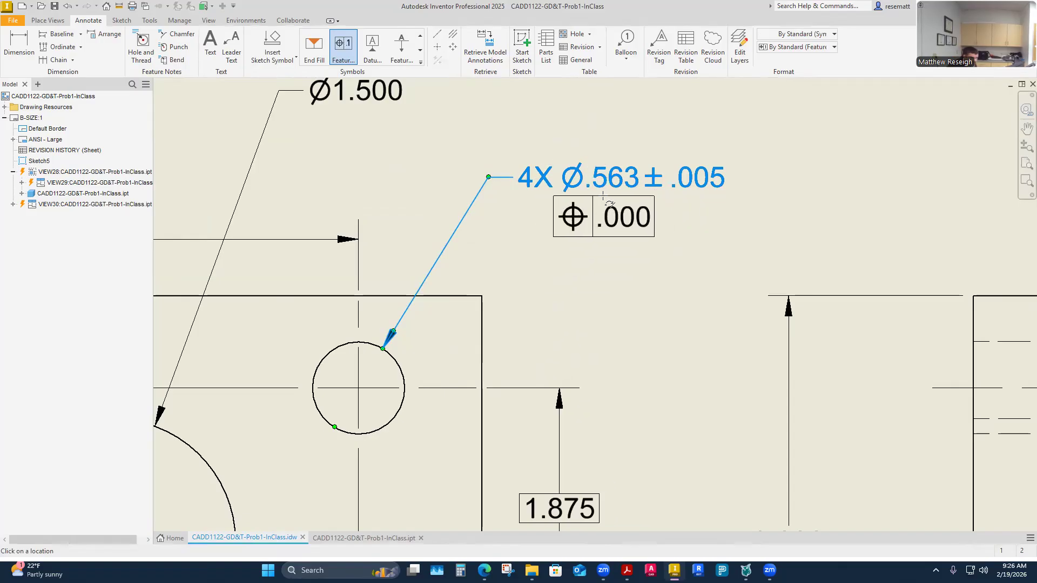
click(599, 200)
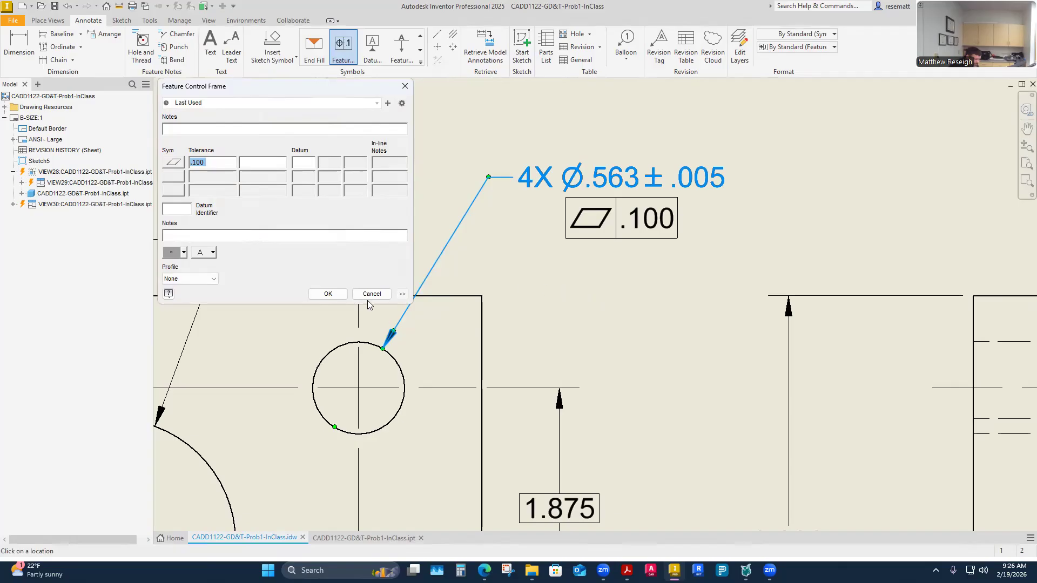
click(336, 297)
key(Escape)
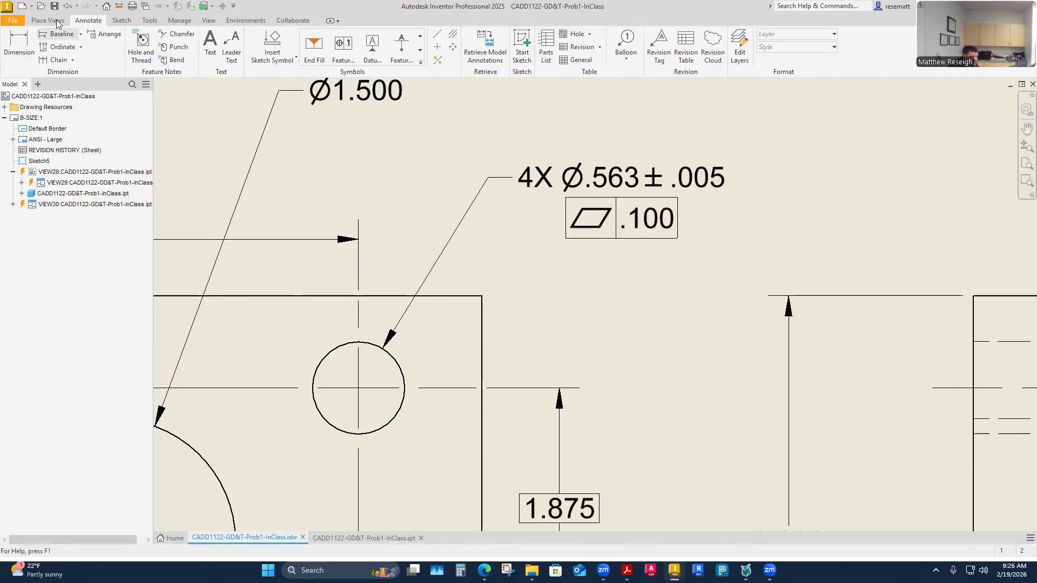
click(67, 6)
click(67, 6)
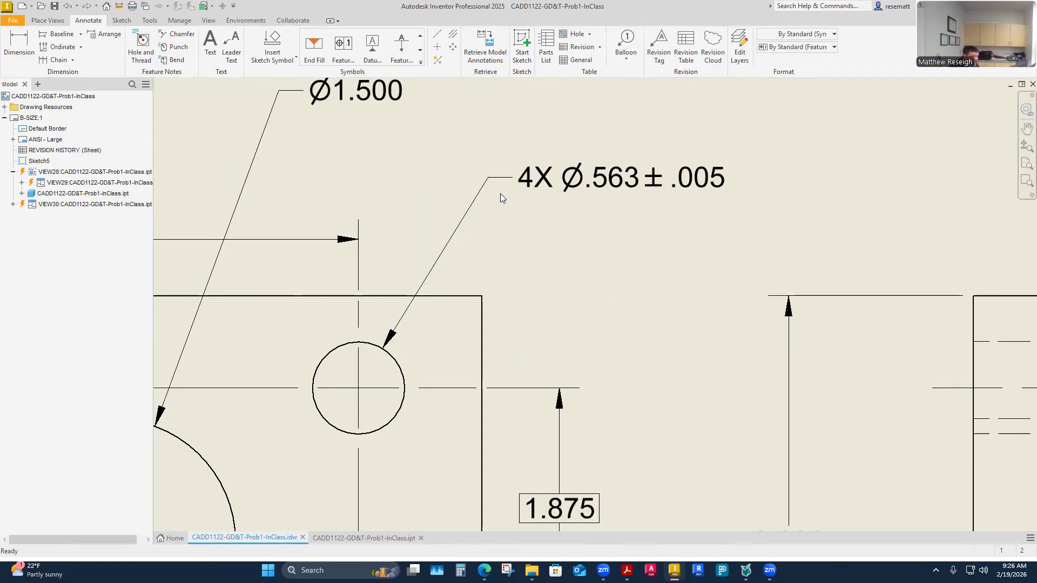
click(343, 48)
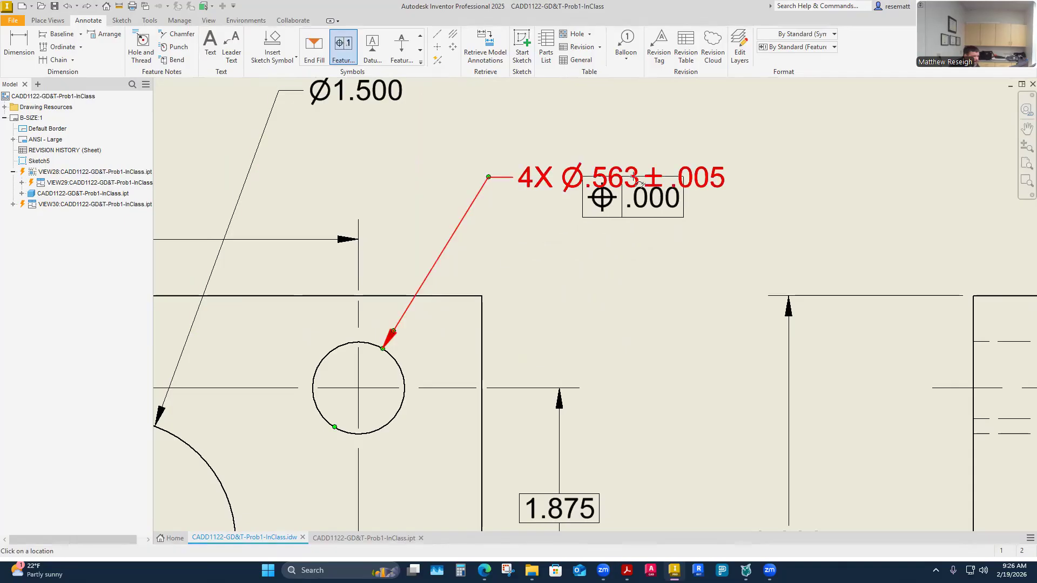
click(603, 186)
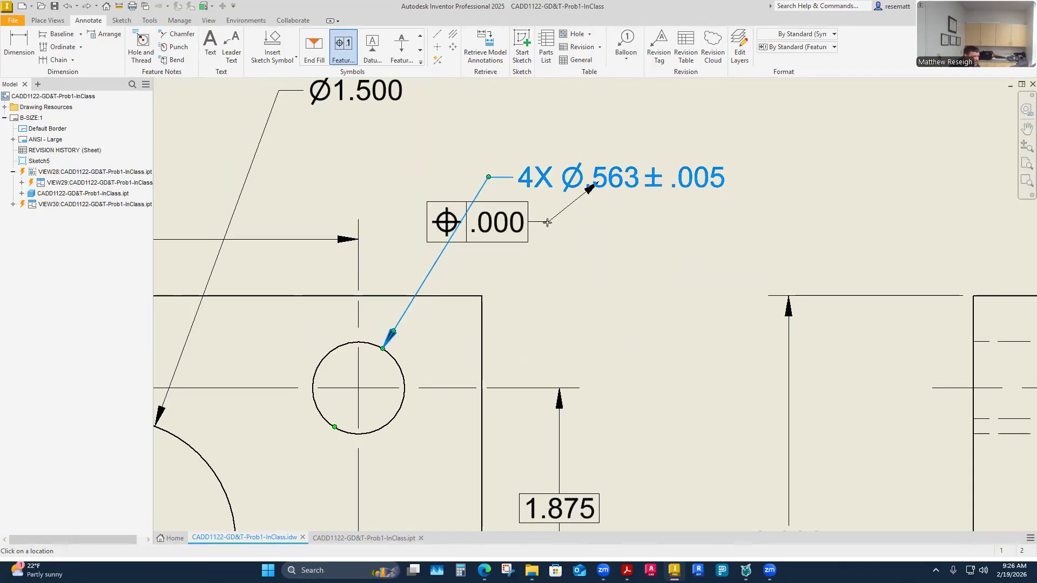
double_click(607, 194)
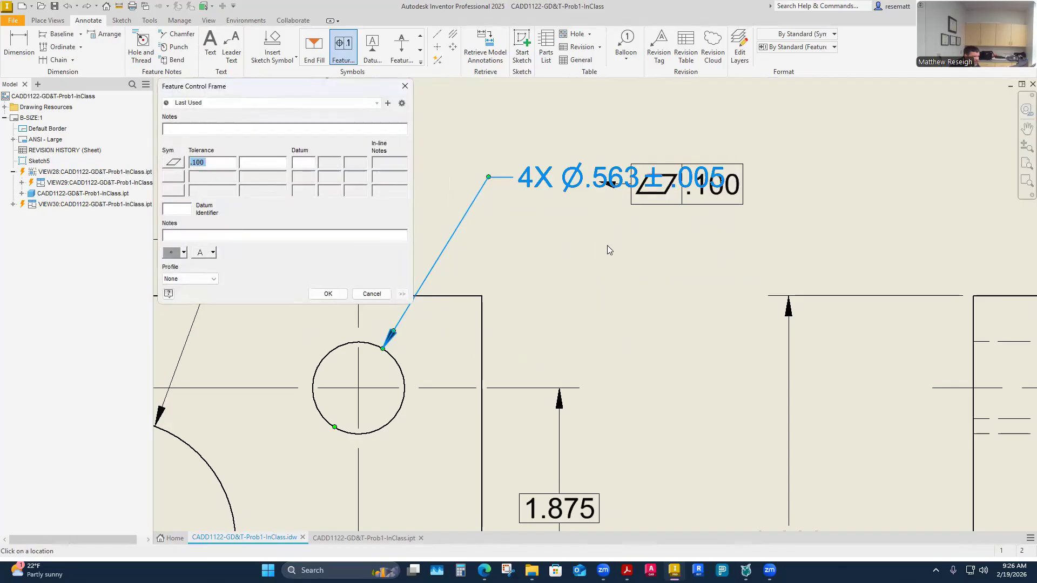
click(372, 294)
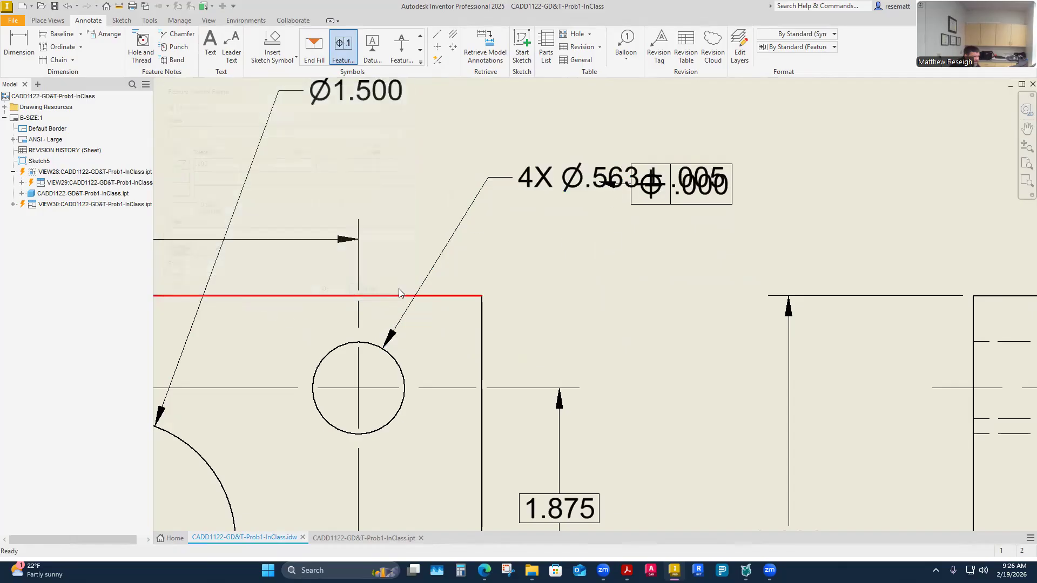
click(69, 7)
click(339, 48)
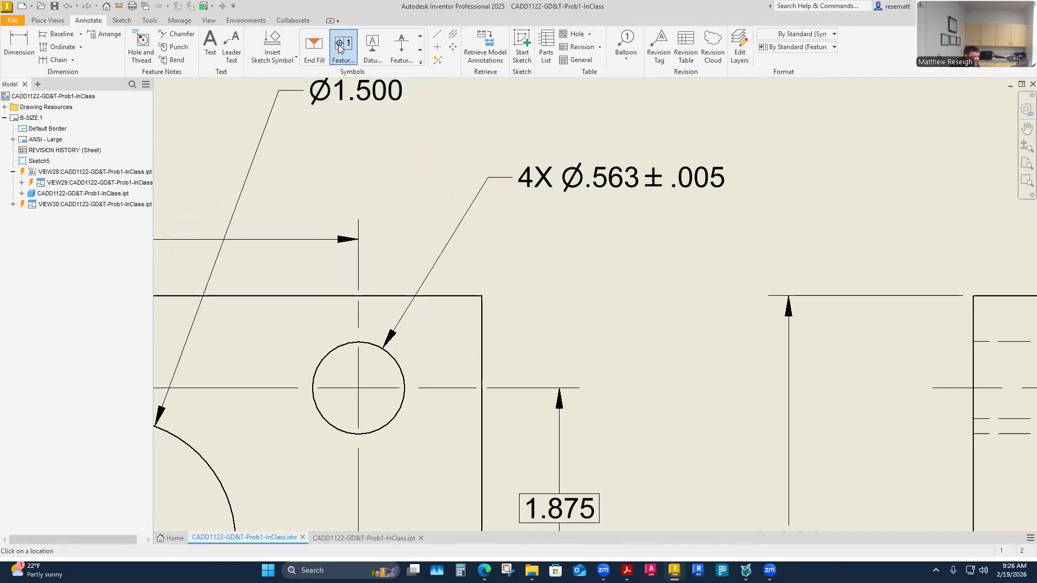
key(Escape)
click(600, 176)
click(343, 48)
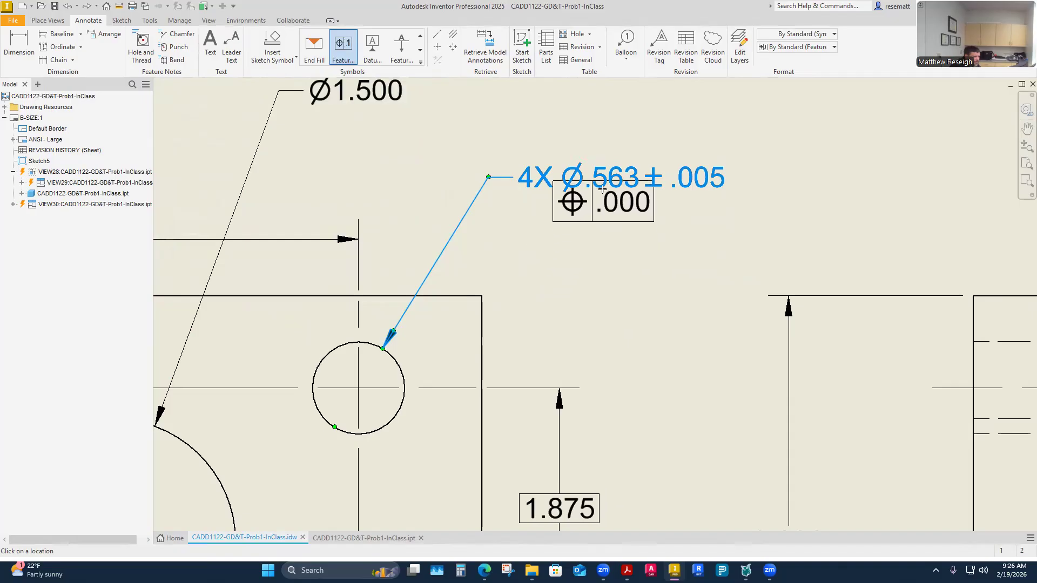
double_click(601, 192)
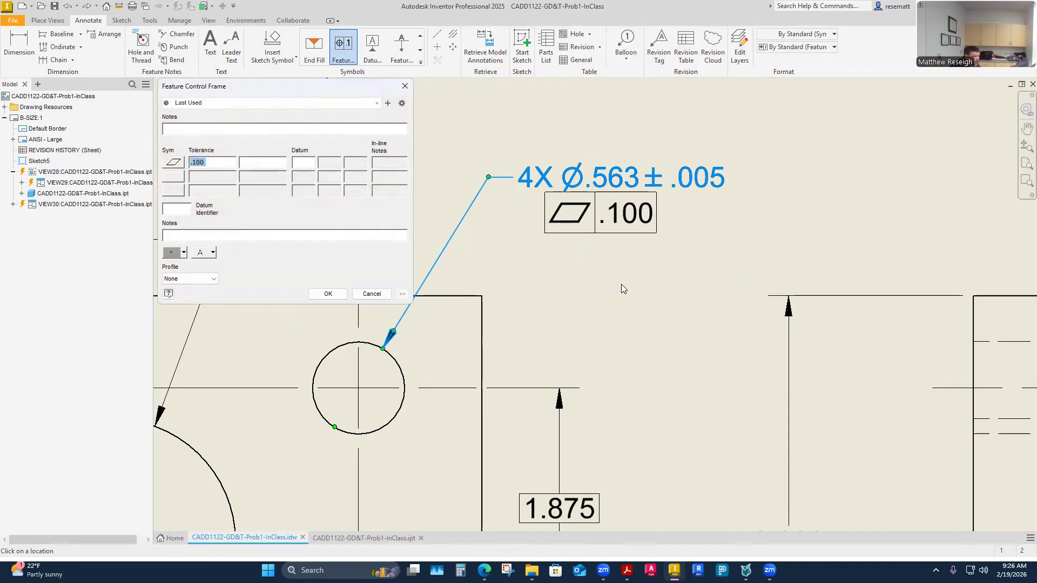
click(405, 86)
click(69, 6)
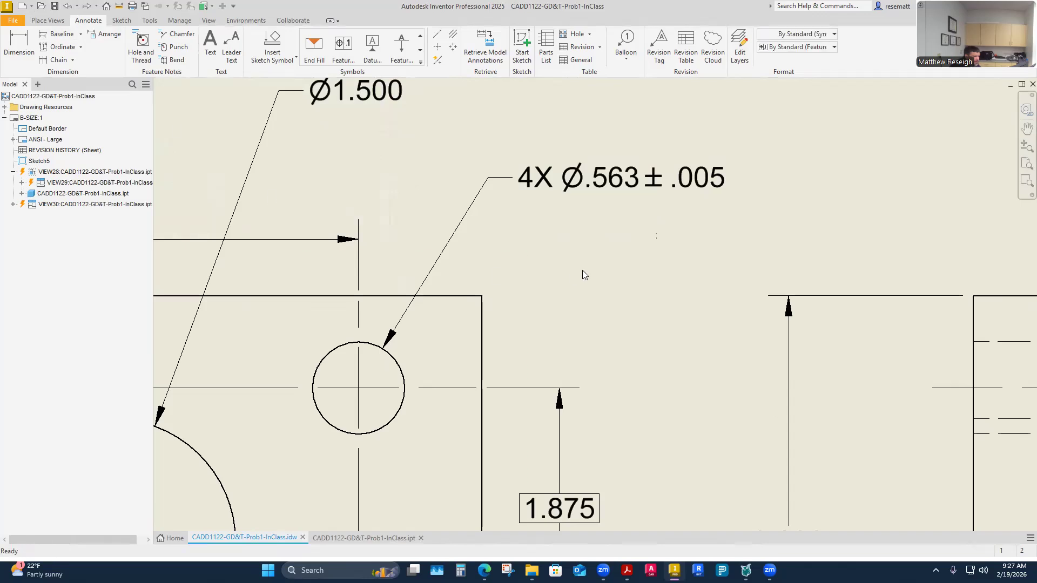
Step: Place a feature control frame with a .100 flatness tolerance beneath the 4X Ø.563 ± .005 callout
click(349, 47)
key(Escape)
click(612, 186)
click(349, 47)
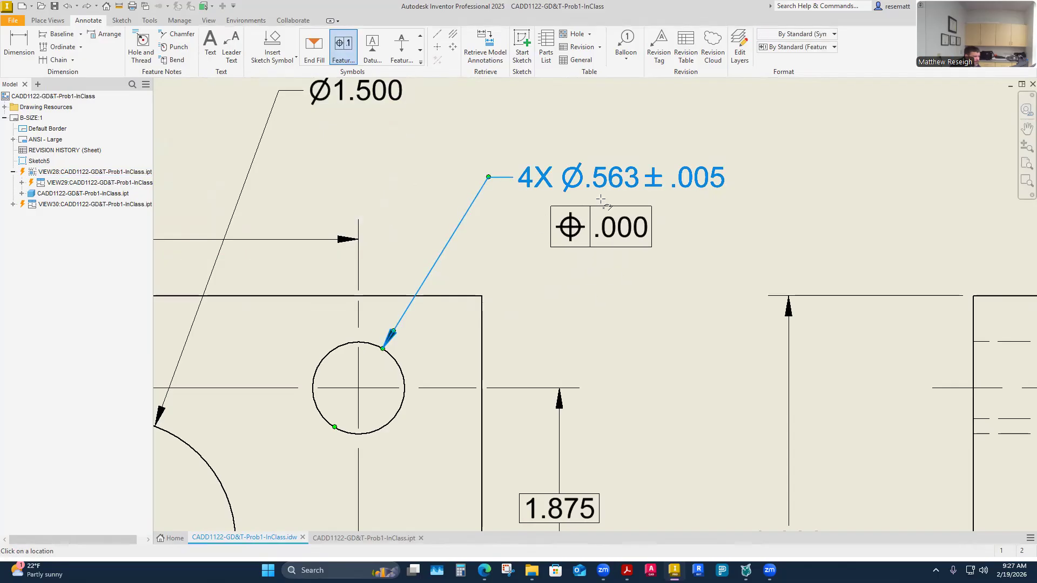
click(594, 213)
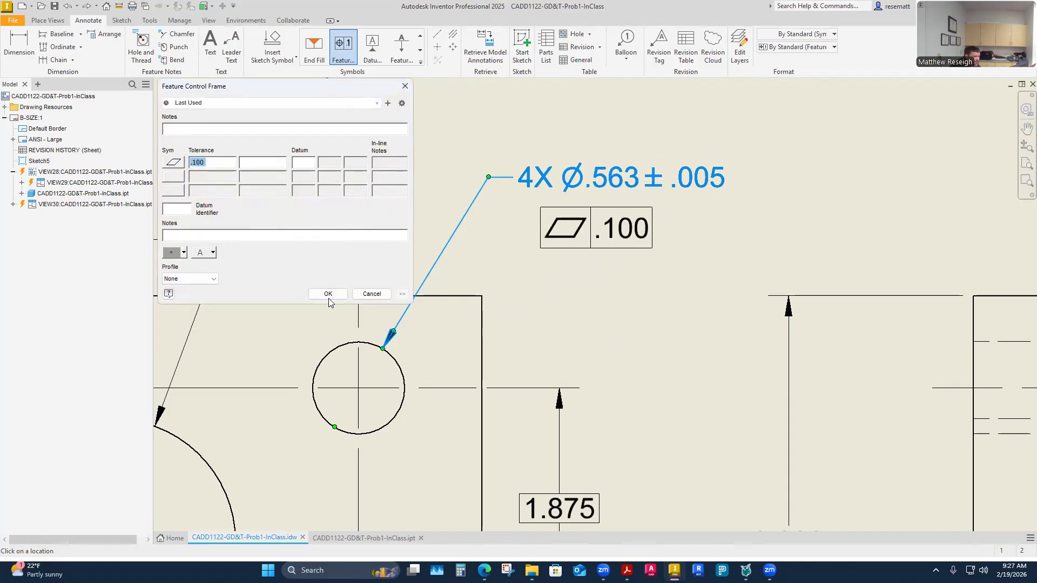
click(328, 294)
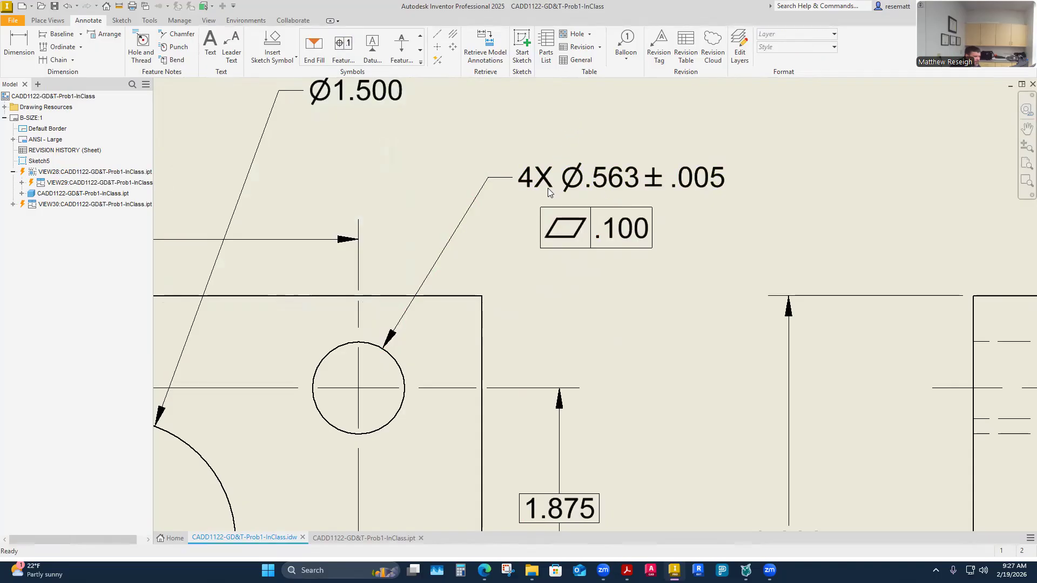
Step: Try moving the hole callout and the flatness frame separately to test their attachment, and delete the frame
drag(480, 181, 497, 199)
mouse_move(596, 216)
mouse_down()
mouse_move(604, 208)
mouse_move(591, 201)
mouse_move(590, 221)
mouse_up()
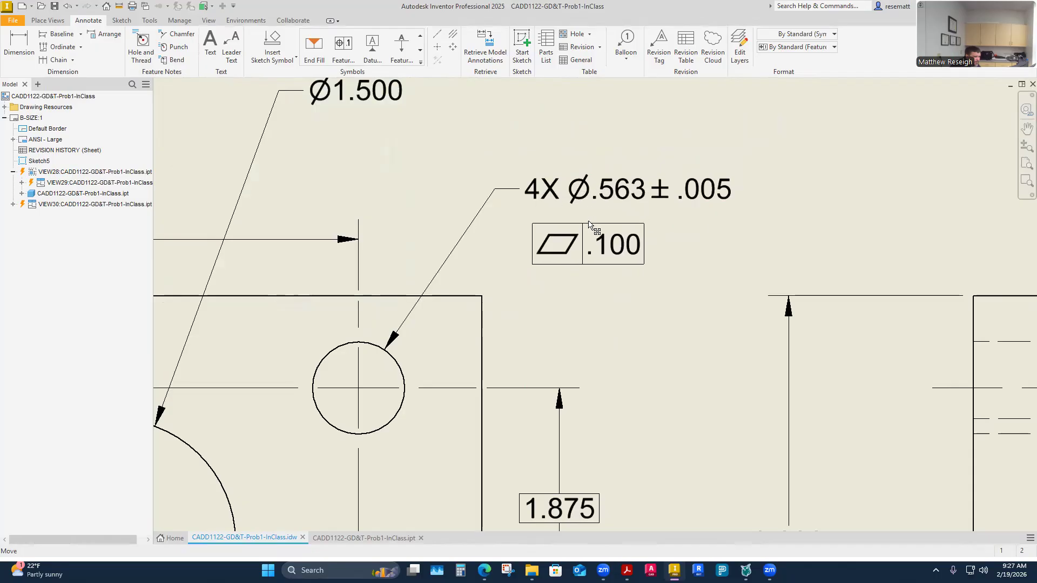
click(69, 7)
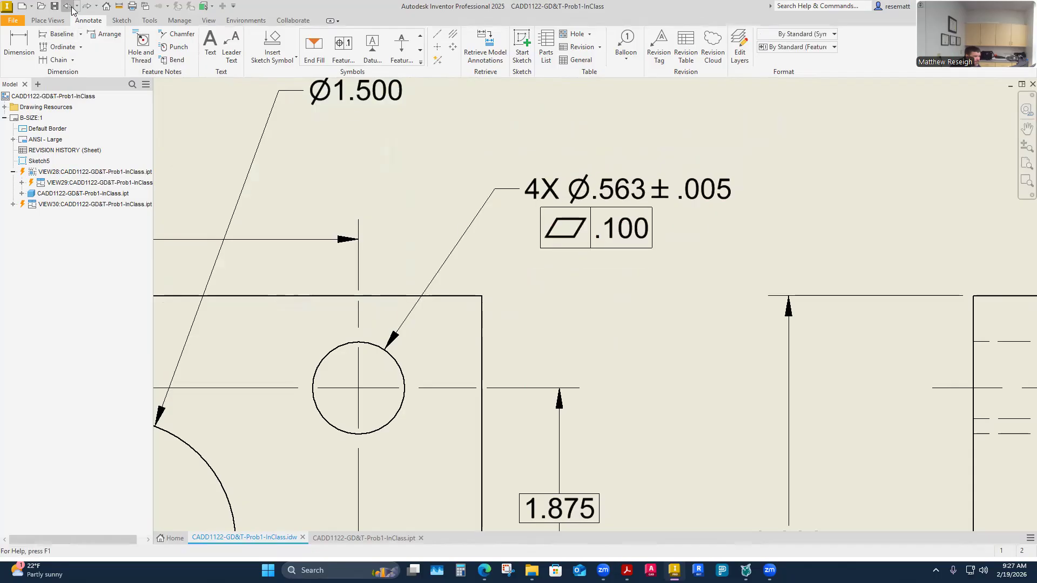
click(70, 7)
click(575, 231)
key(Delete)
scroll(432, 287, down, 2)
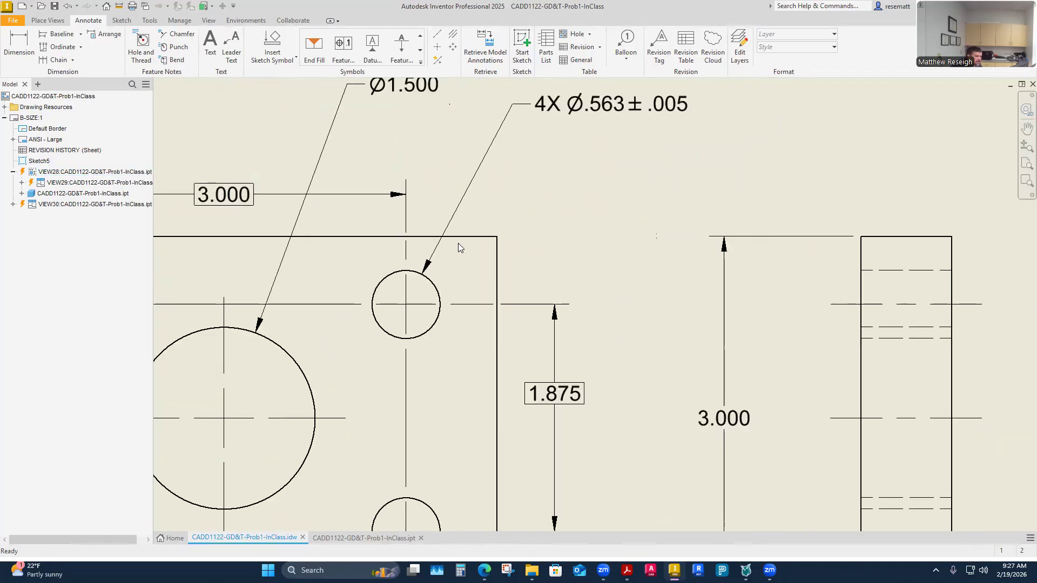
scroll(575, 106, down, 3)
scroll(256, 114, up, 4)
click(333, 56)
key(Escape)
click(502, 222)
click(342, 46)
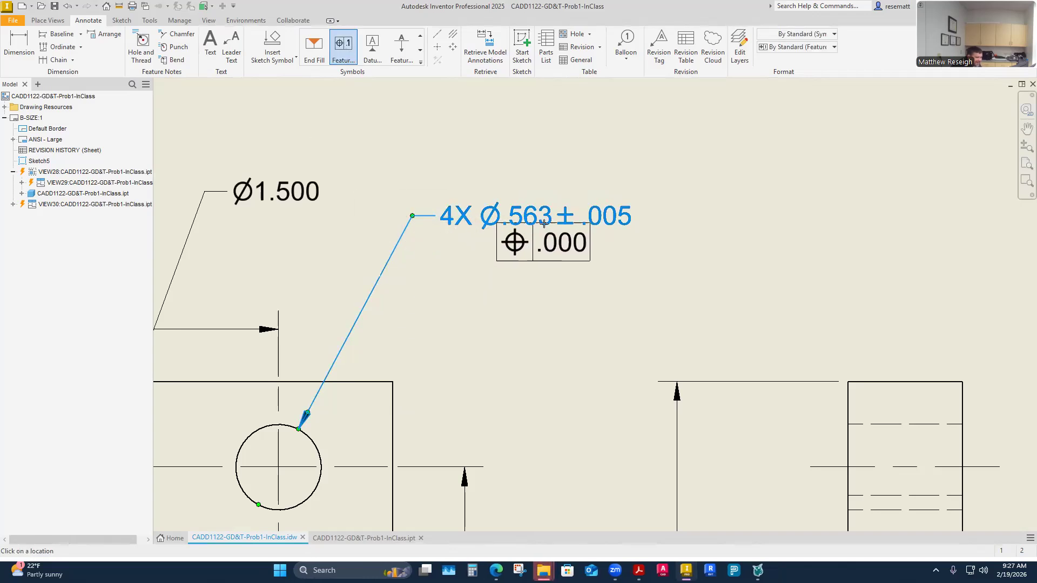
key(Escape)
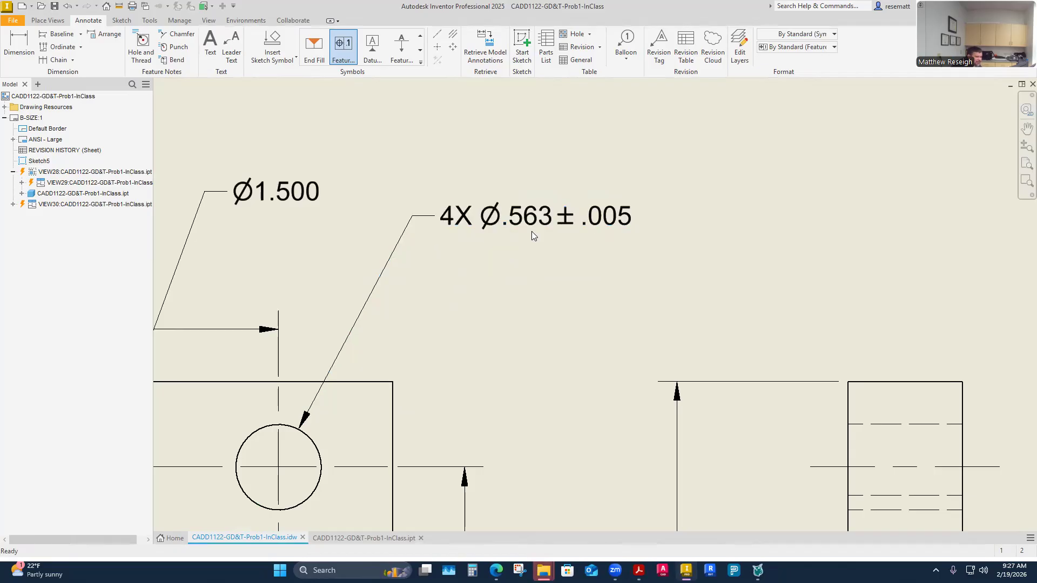
click(519, 227)
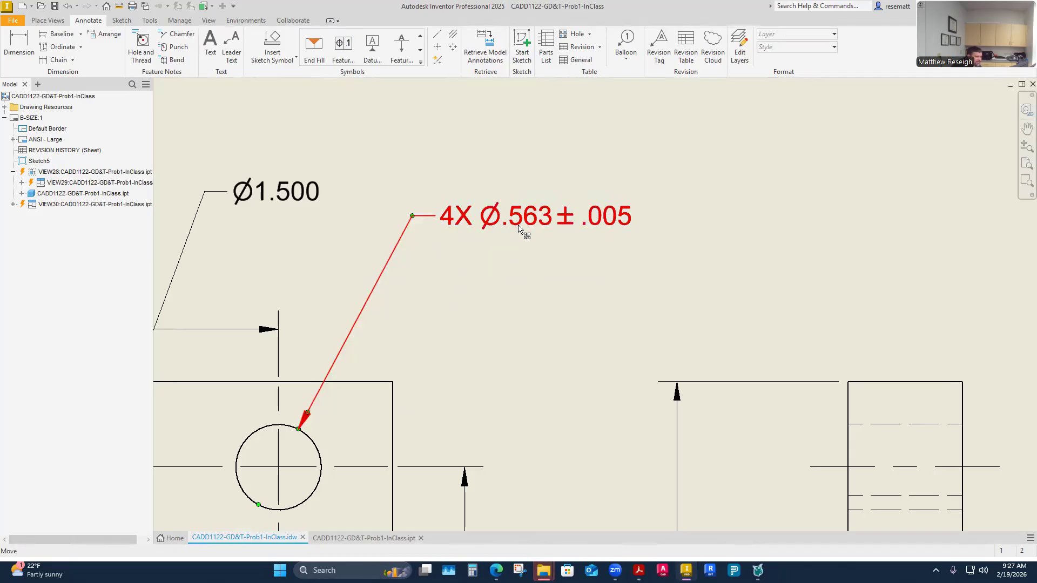
click(463, 414)
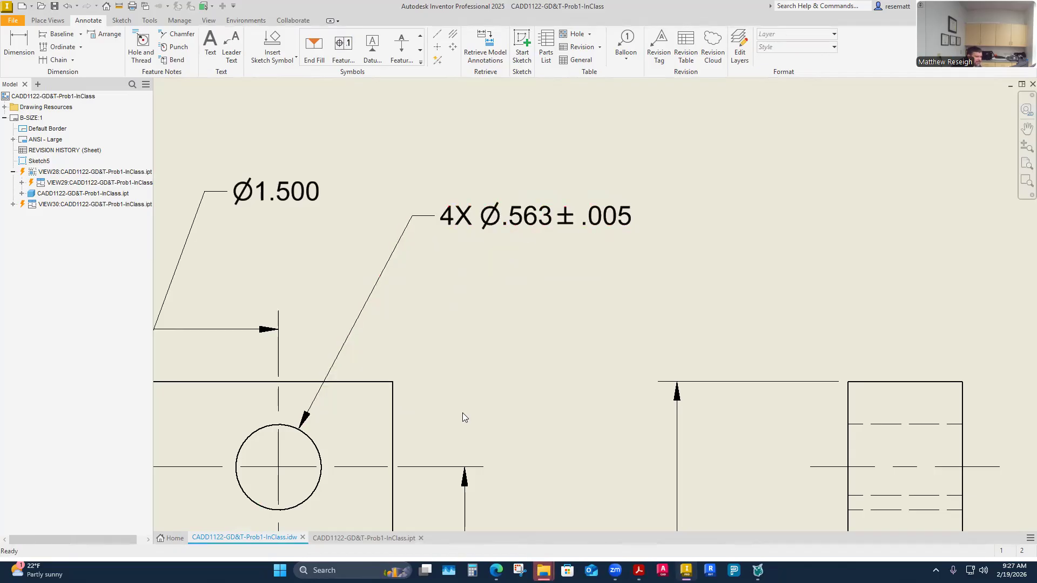
click(346, 46)
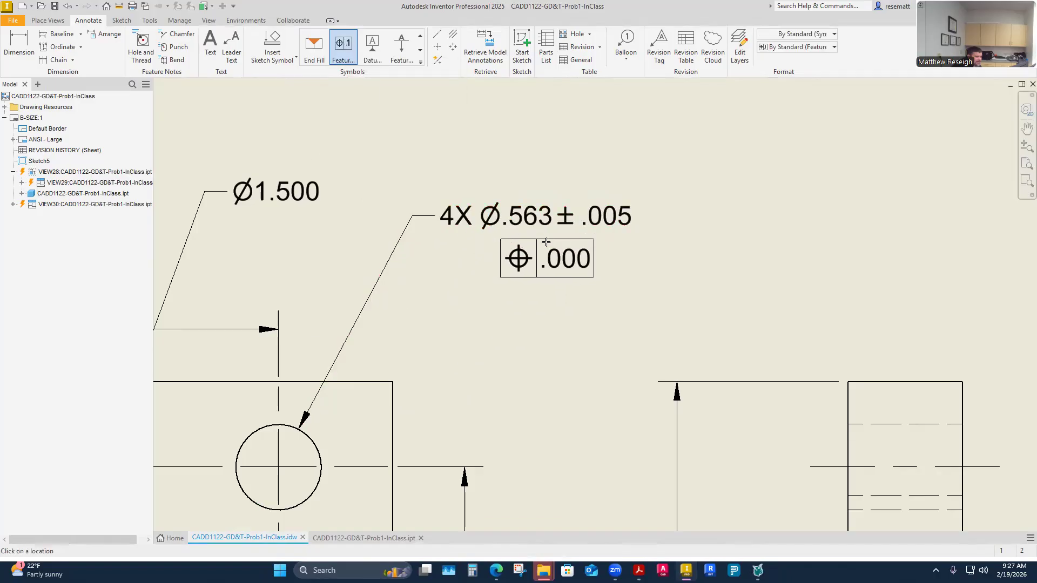
click(516, 223)
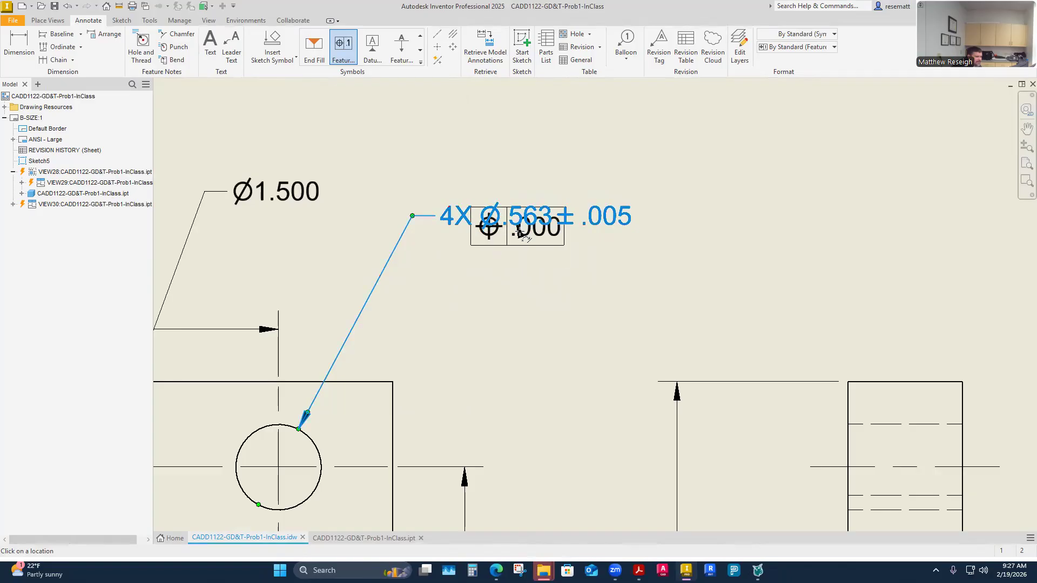
key(Escape)
click(343, 46)
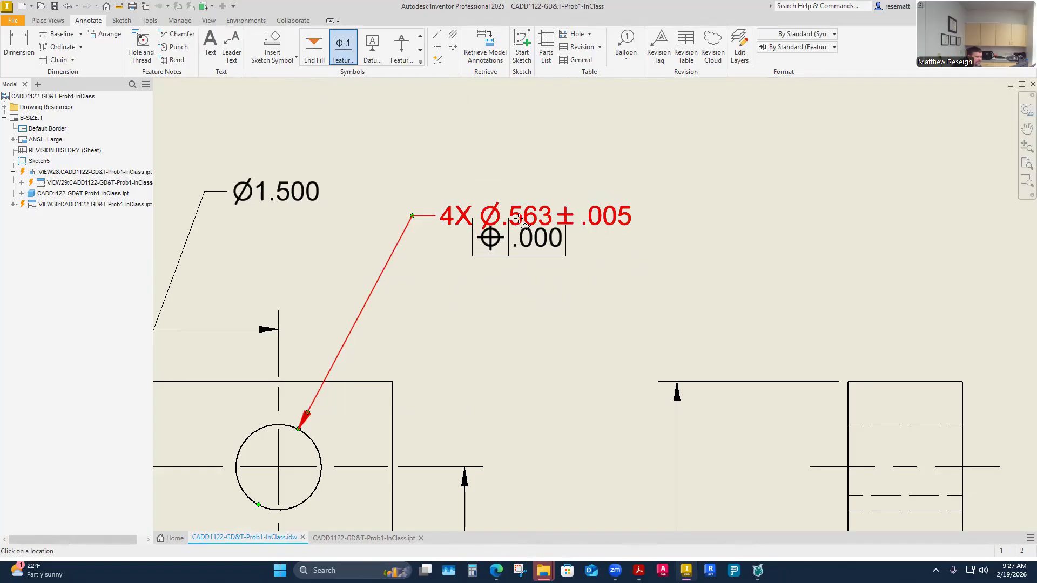
key(Escape)
click(343, 46)
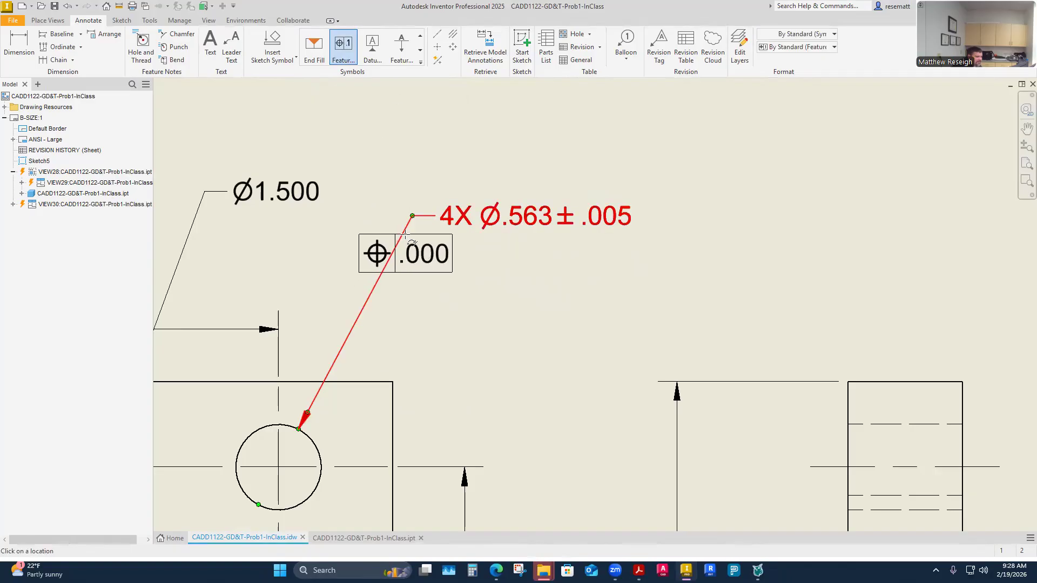
click(405, 234)
key(Escape)
Step: Try placing a feature control frame above the 4X Ø.563 ± .005 callout, and undo the placement
click(347, 55)
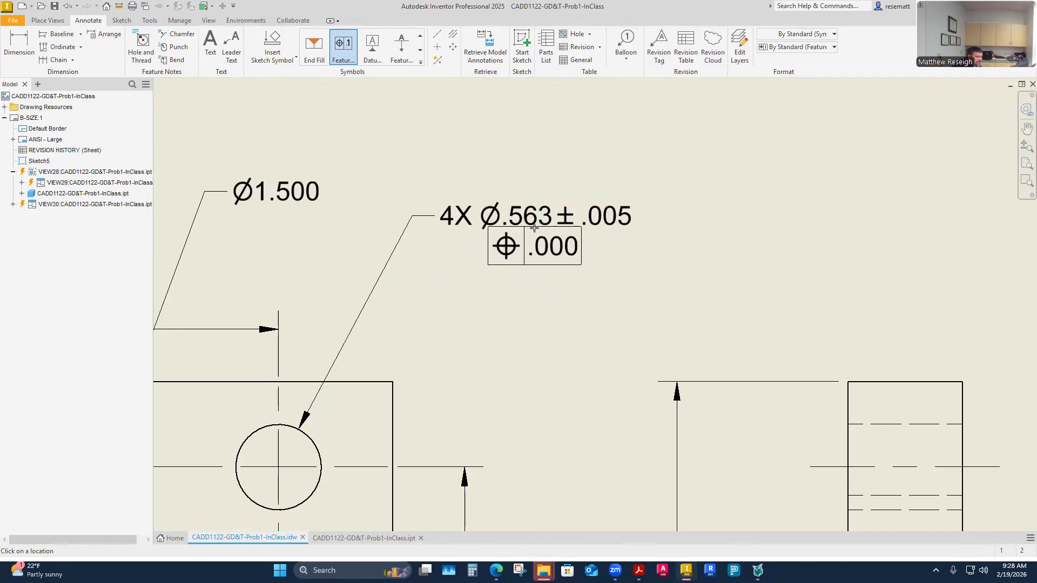
click(540, 170)
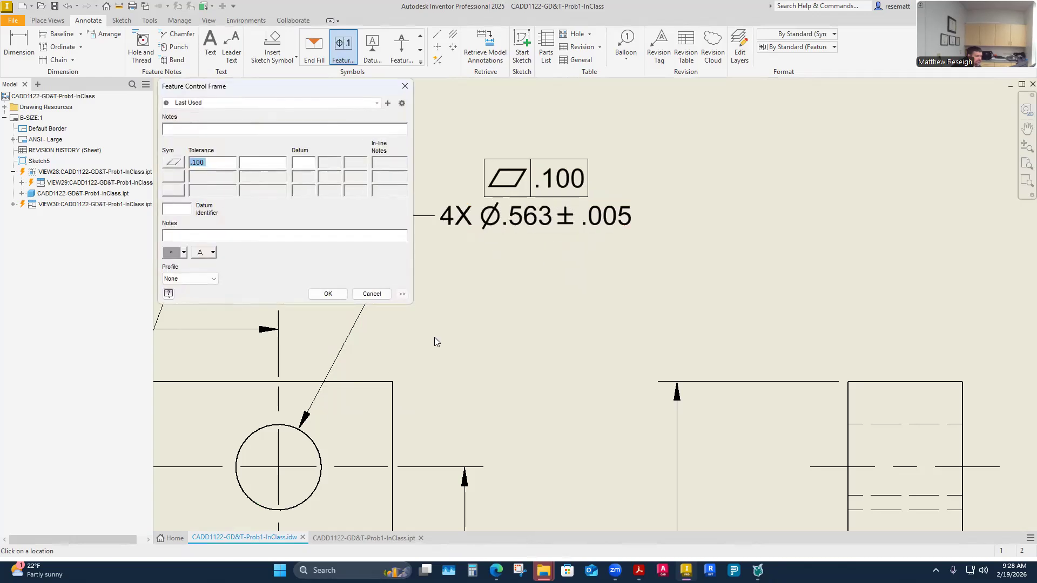
click(369, 295)
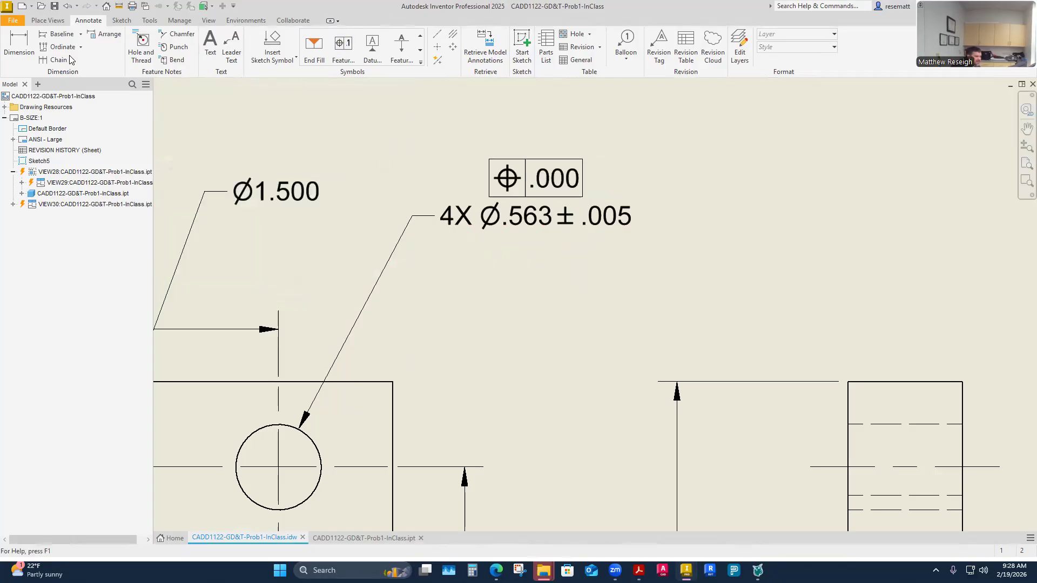
click(69, 6)
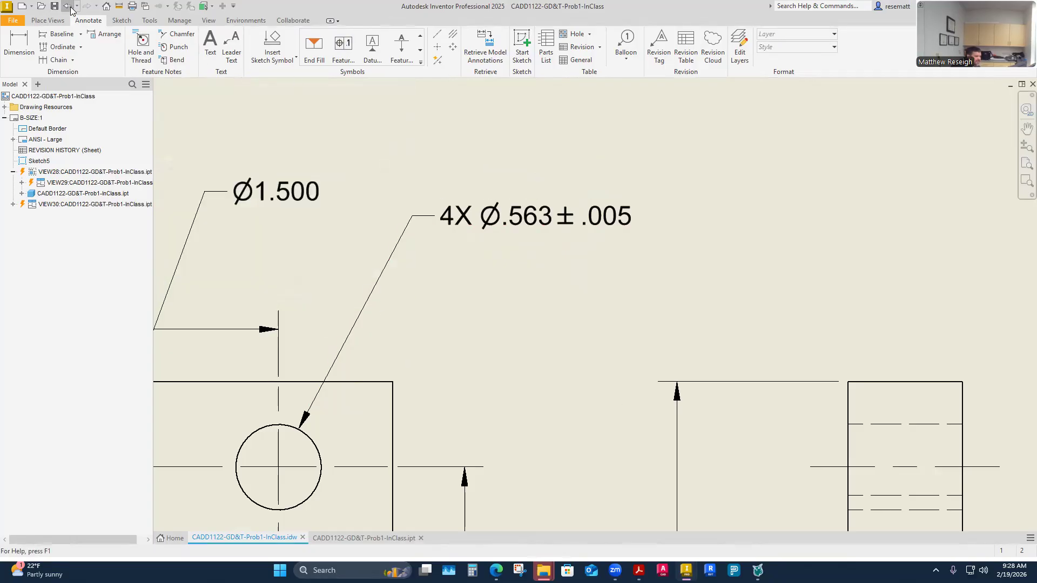
Step: Place a default feature control frame directly beneath the 4X Ø.563 ± .005 callout and move the callout slightly closer to the hole
click(343, 48)
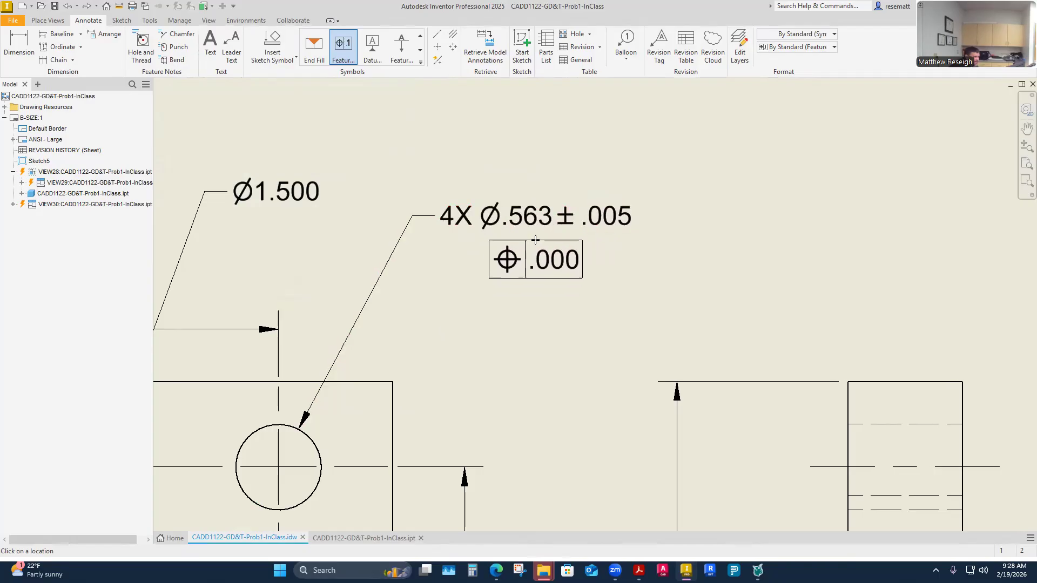
click(536, 238)
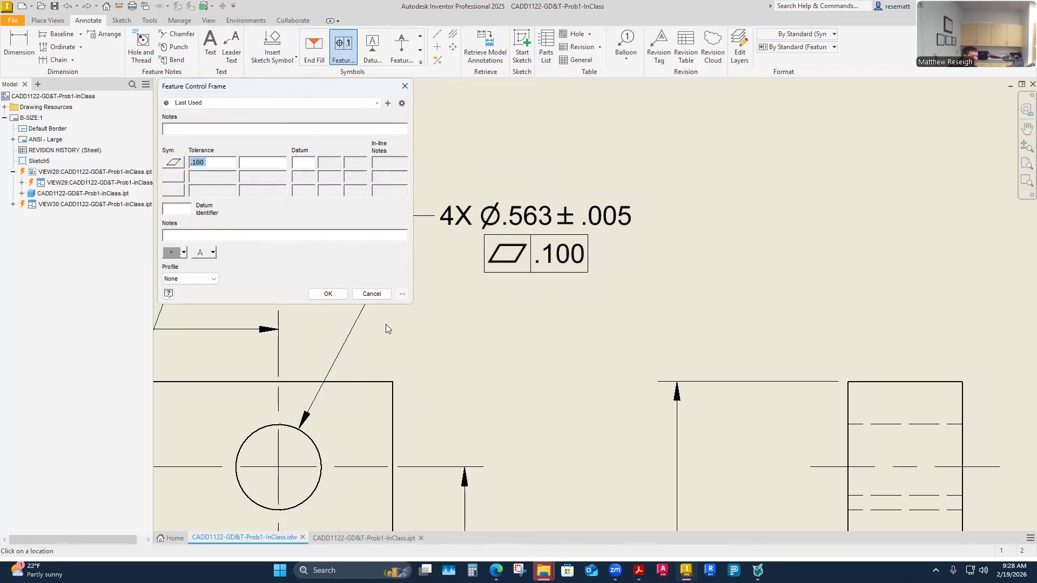
key(Escape)
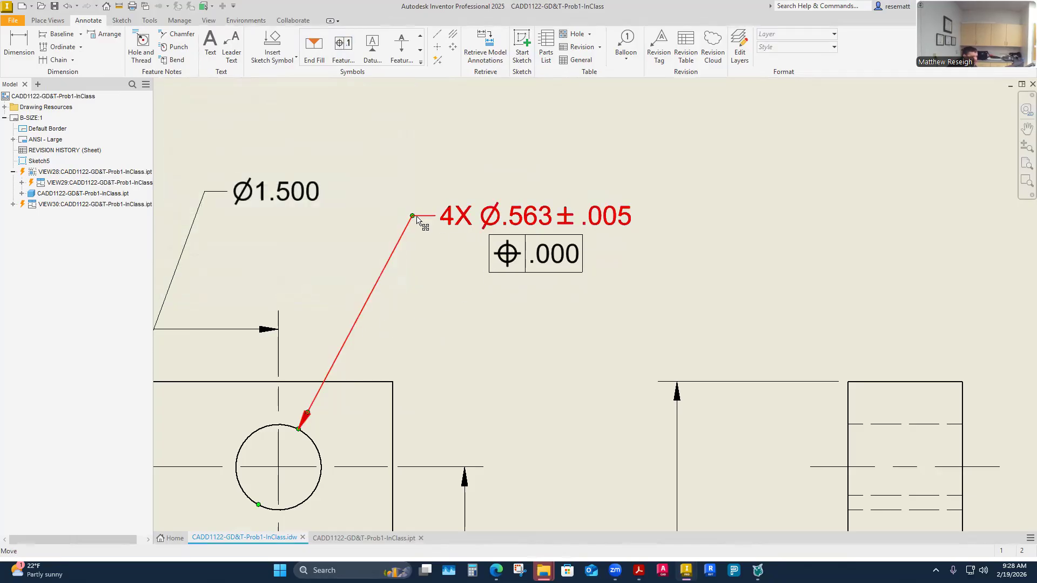
drag(407, 228, 431, 240)
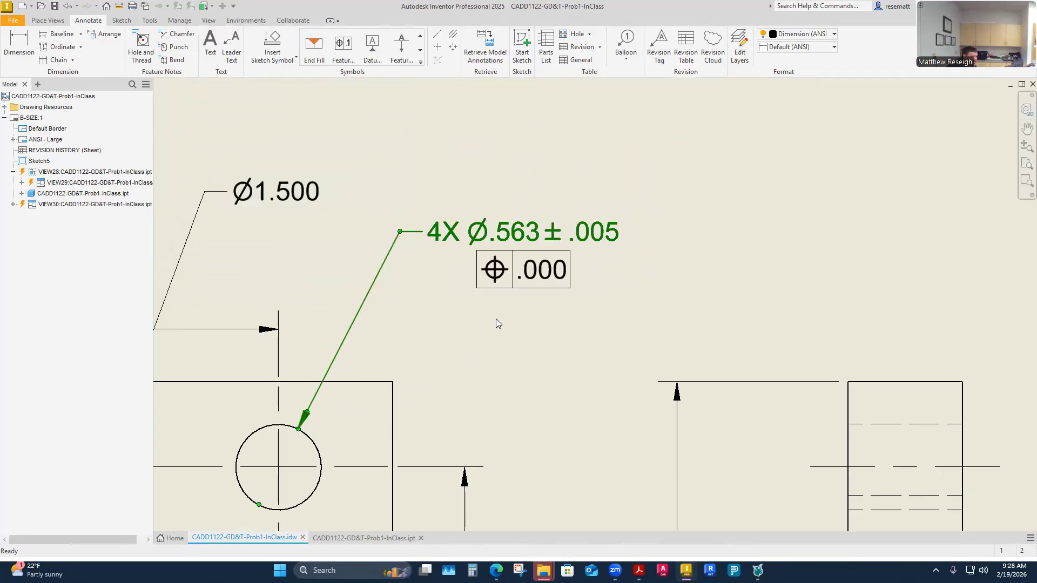
click(550, 314)
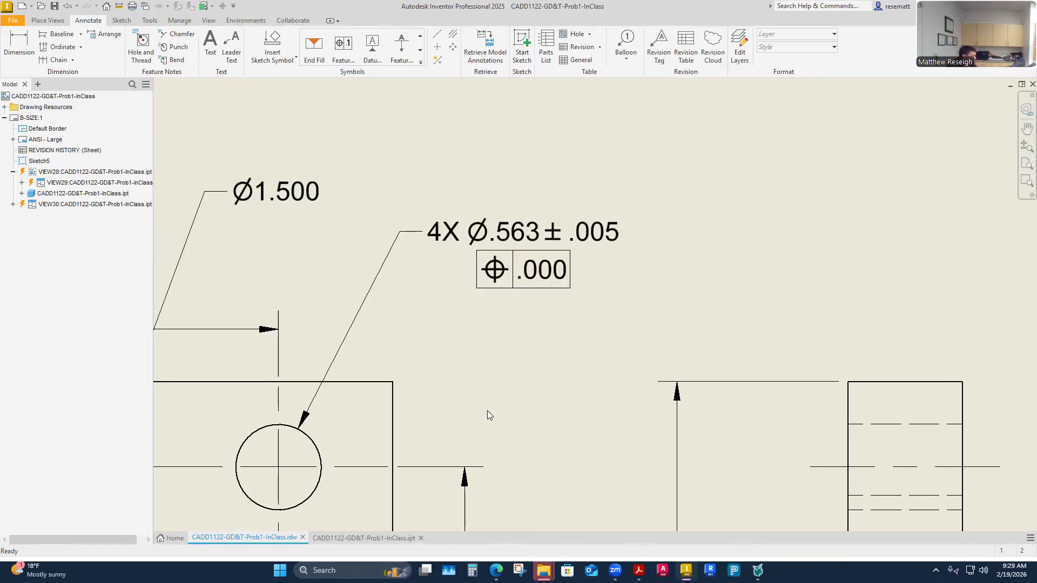
Step: Edit the frame beneath the callout, without a preset, as a position control with a Ø.025 tolerance and the maximum material condition modifier
double_click(513, 272)
click(374, 107)
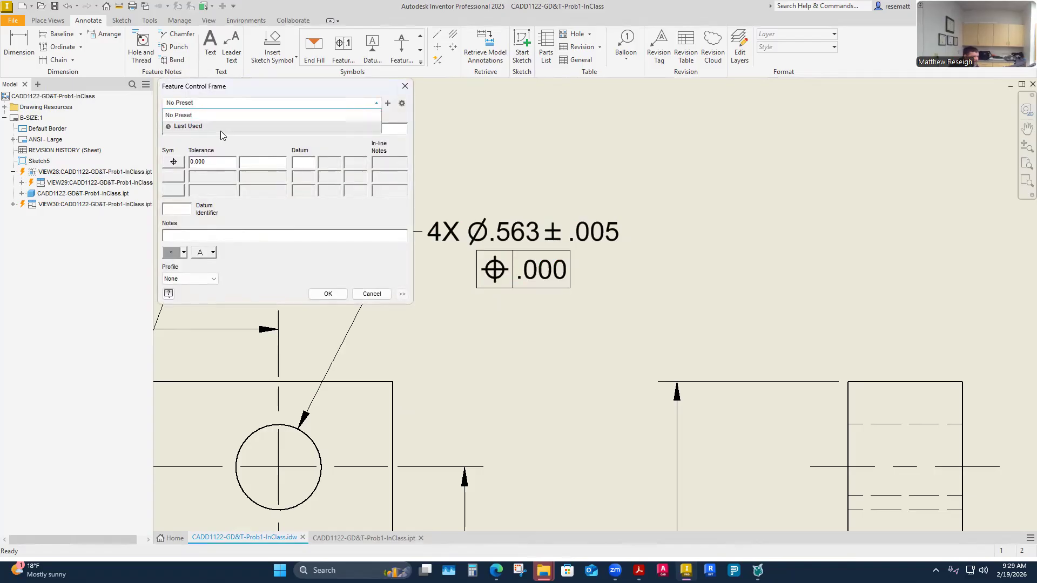
click(179, 115)
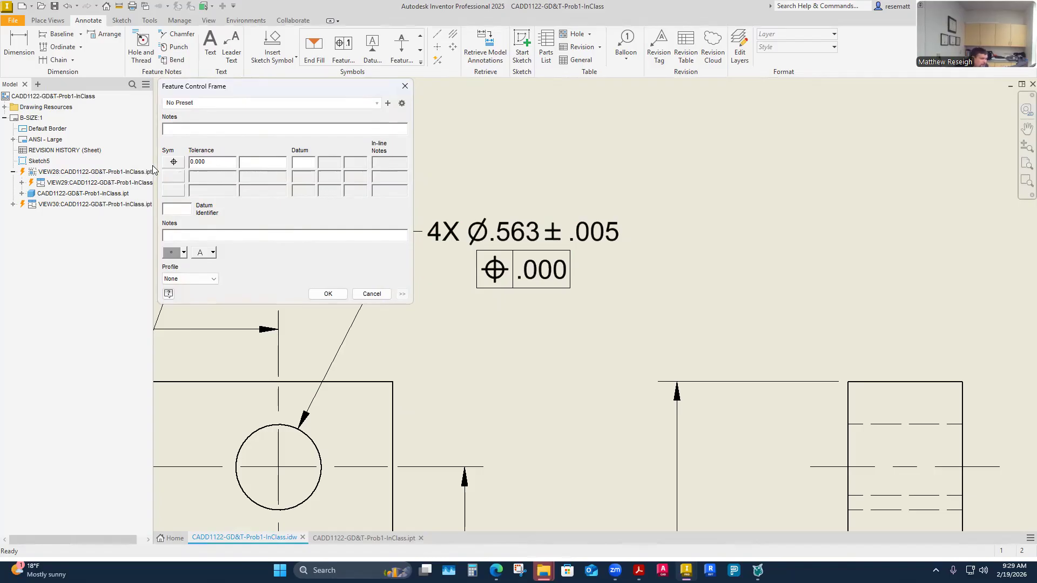
click(174, 162)
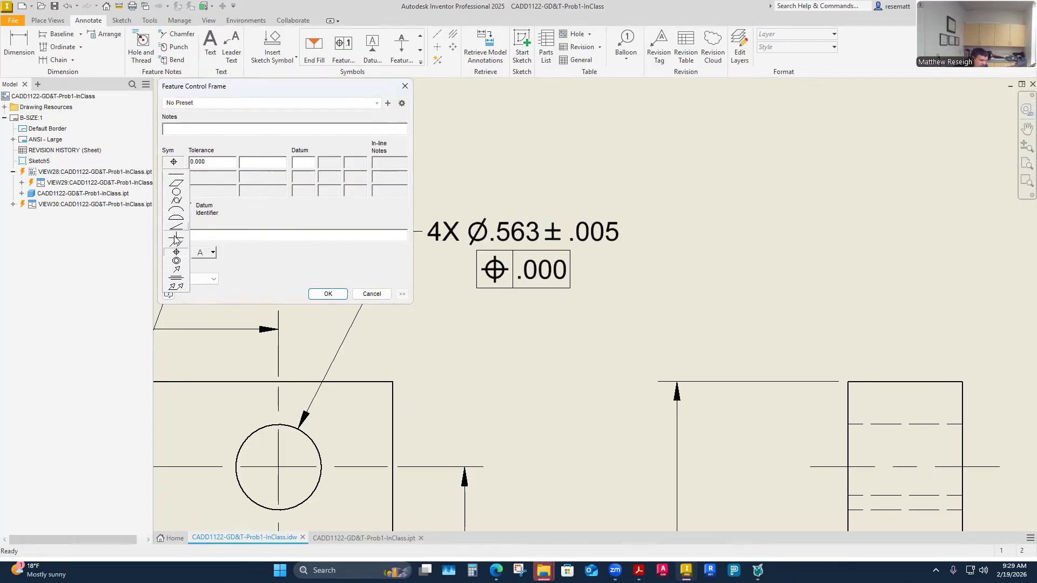
click(177, 253)
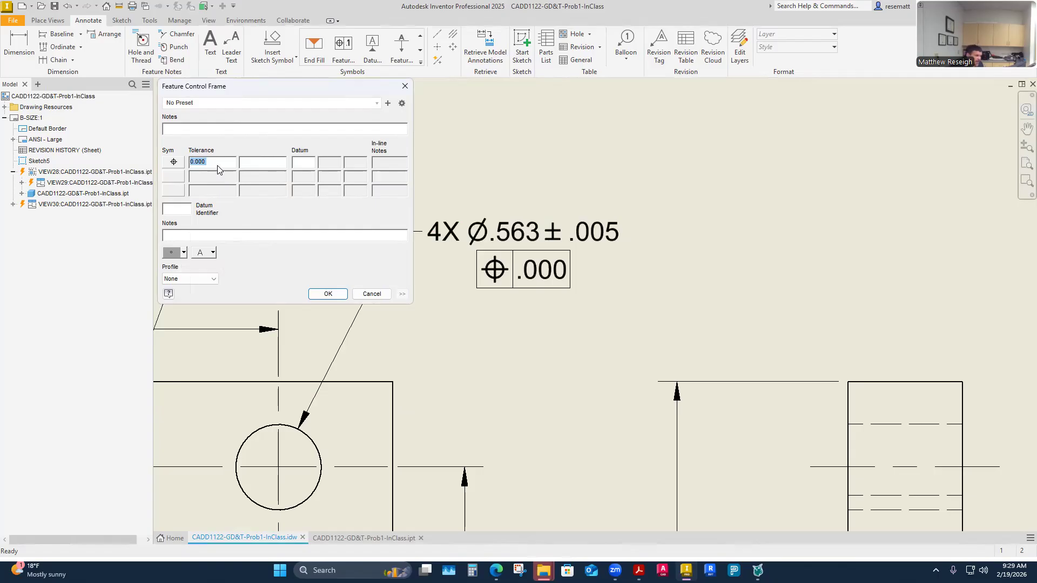
click(184, 253)
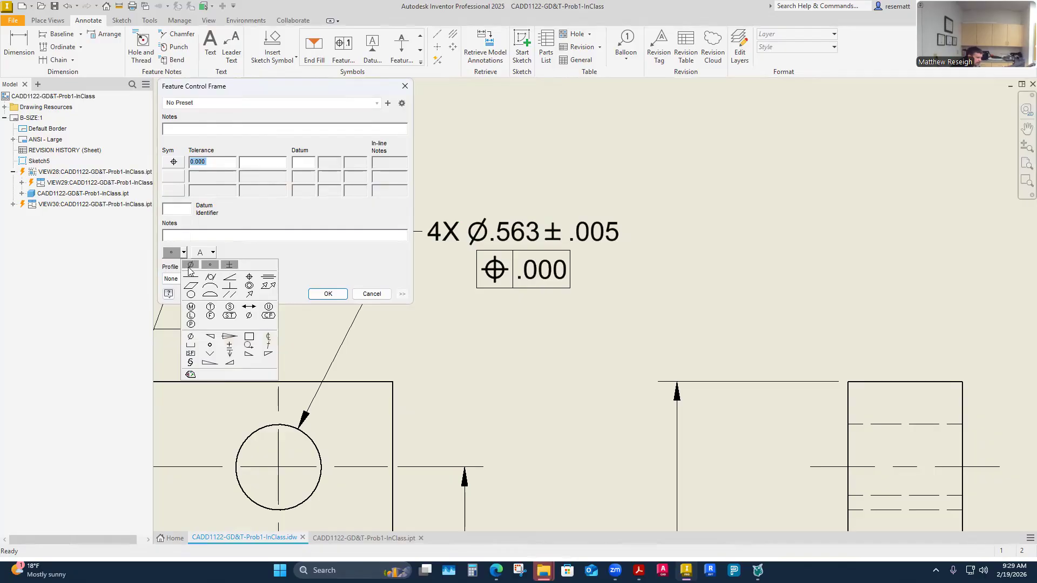
click(192, 266)
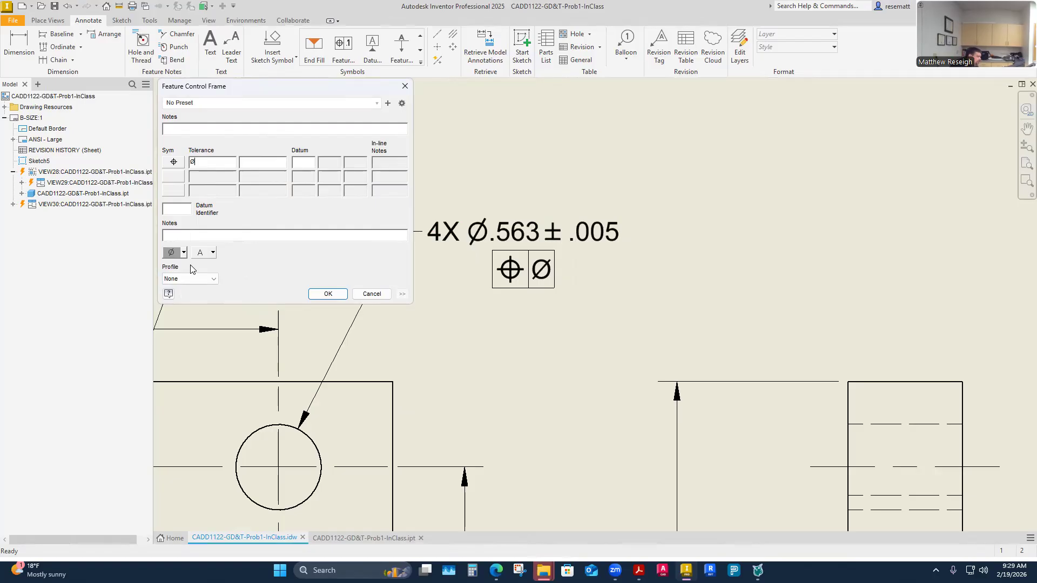
text(.025)
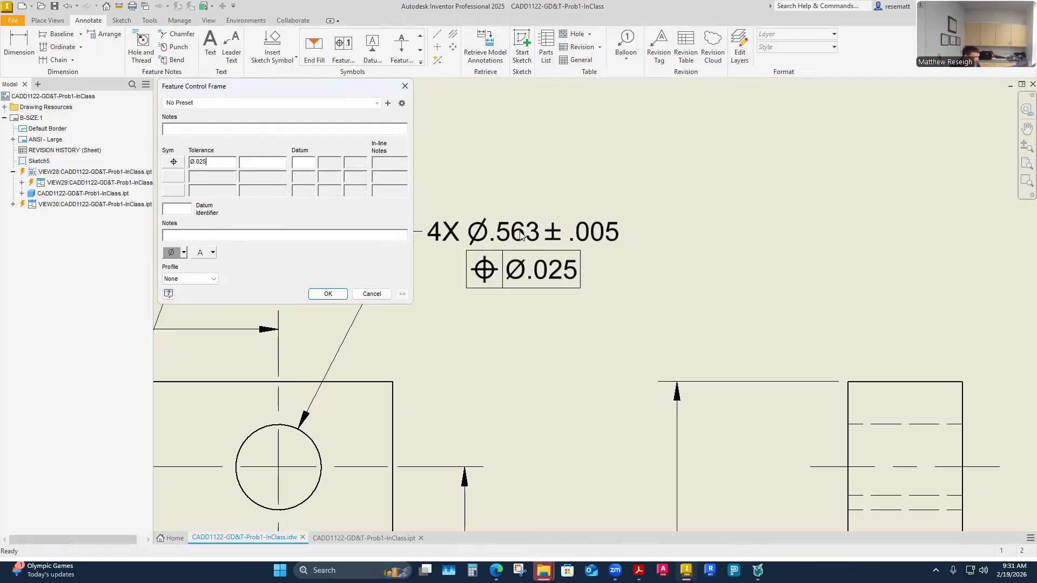
click(183, 253)
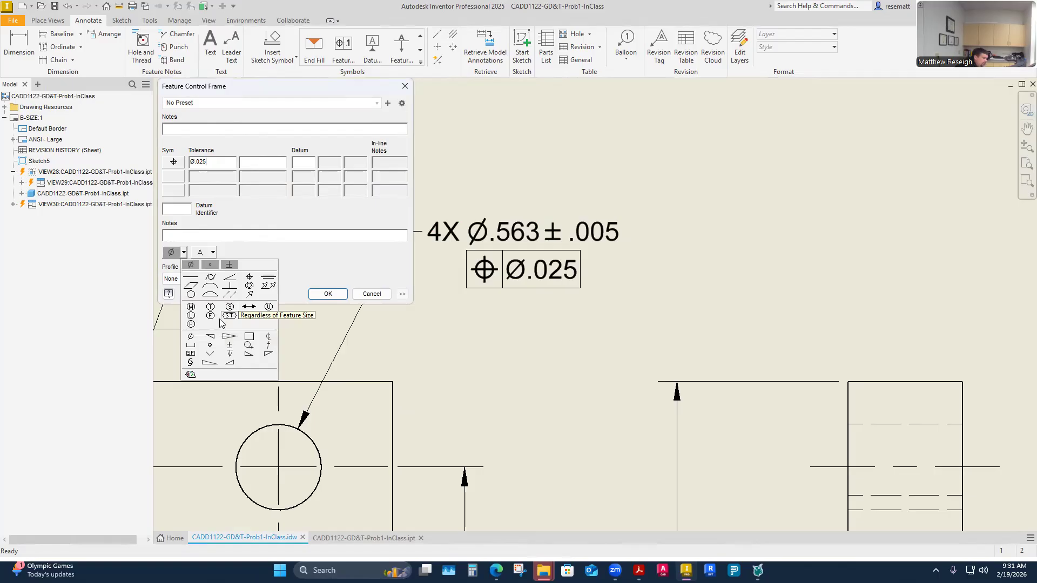
click(191, 307)
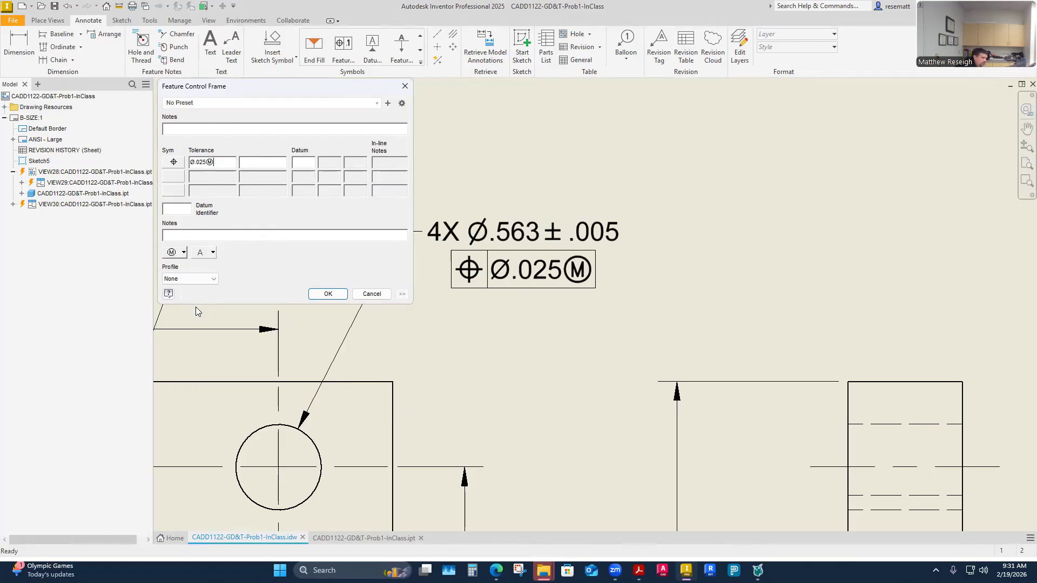
Step: Add datum references A, B and C to the position control frame and apply the changes
click(257, 163)
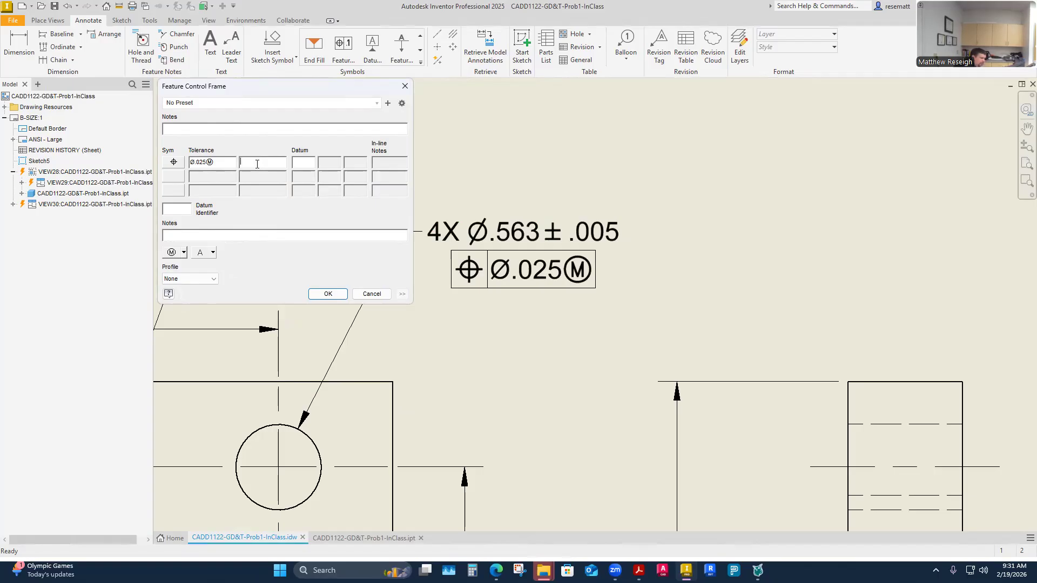
click(308, 162)
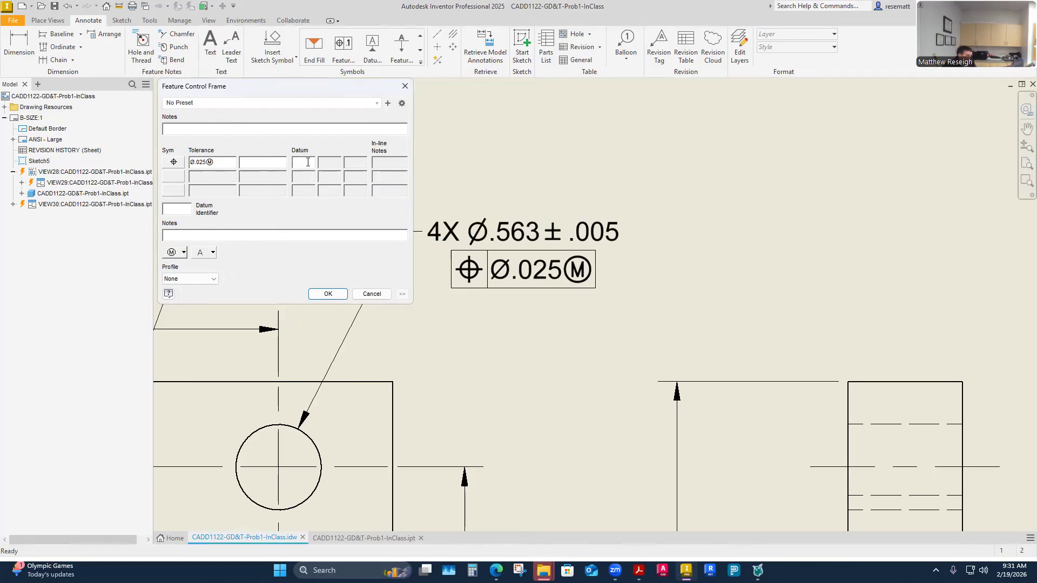
text(a)
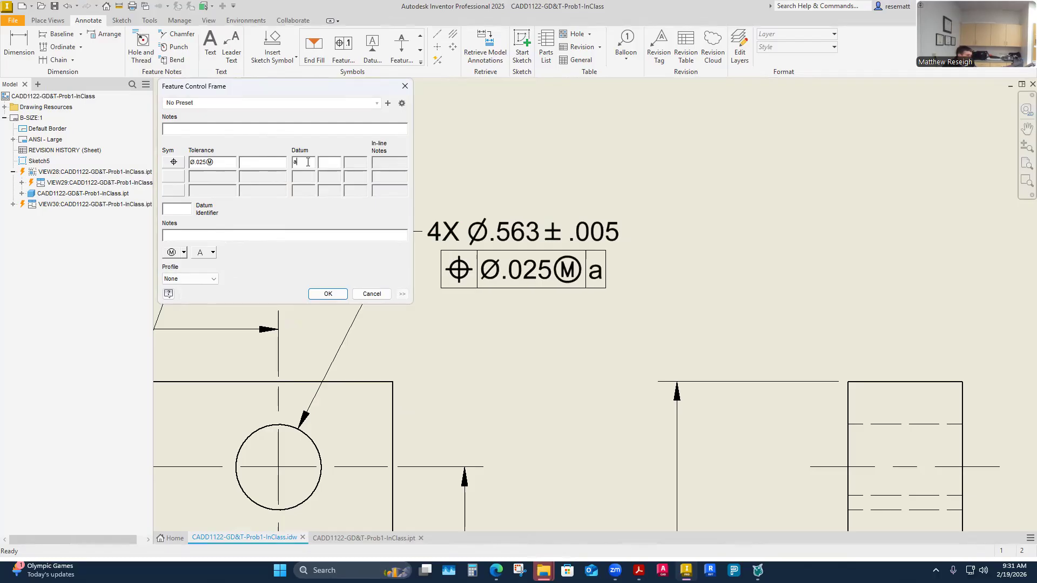
key(BackSpace)
text(A)
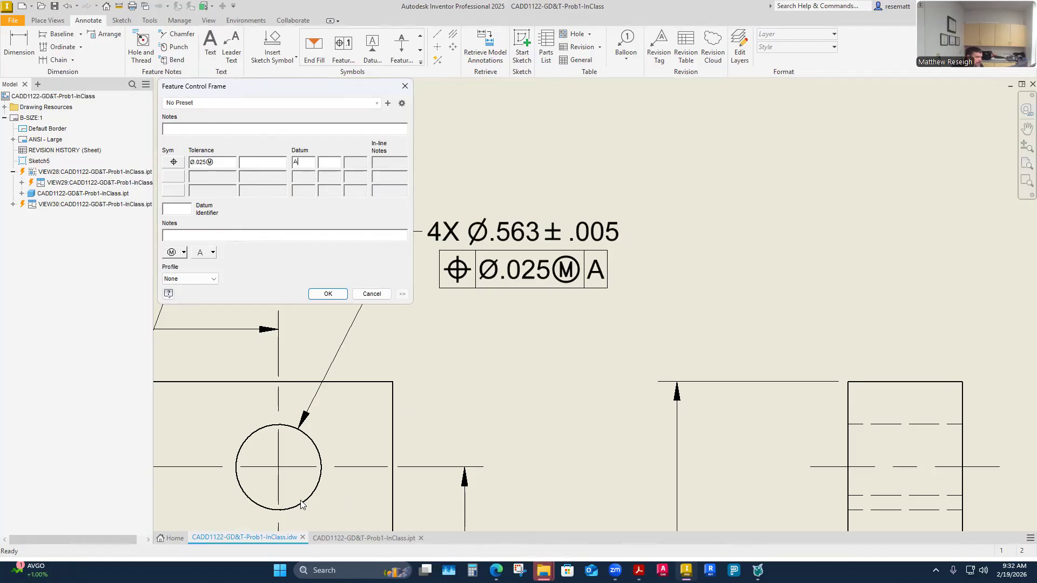
click(326, 163)
text(b)
key(BackSpace)
text(B)
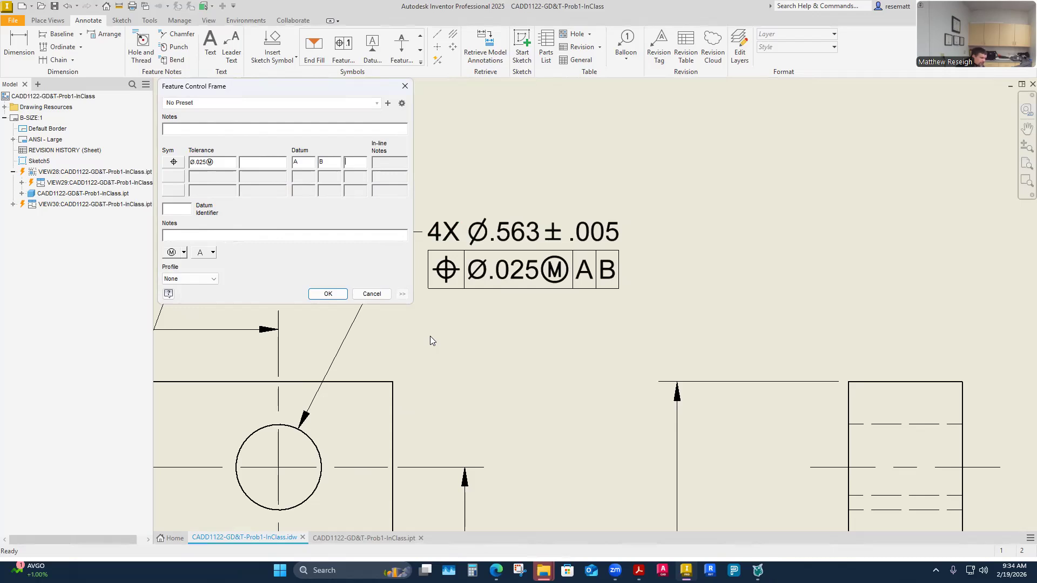
text(C)
key(BackSpace)
text(C)
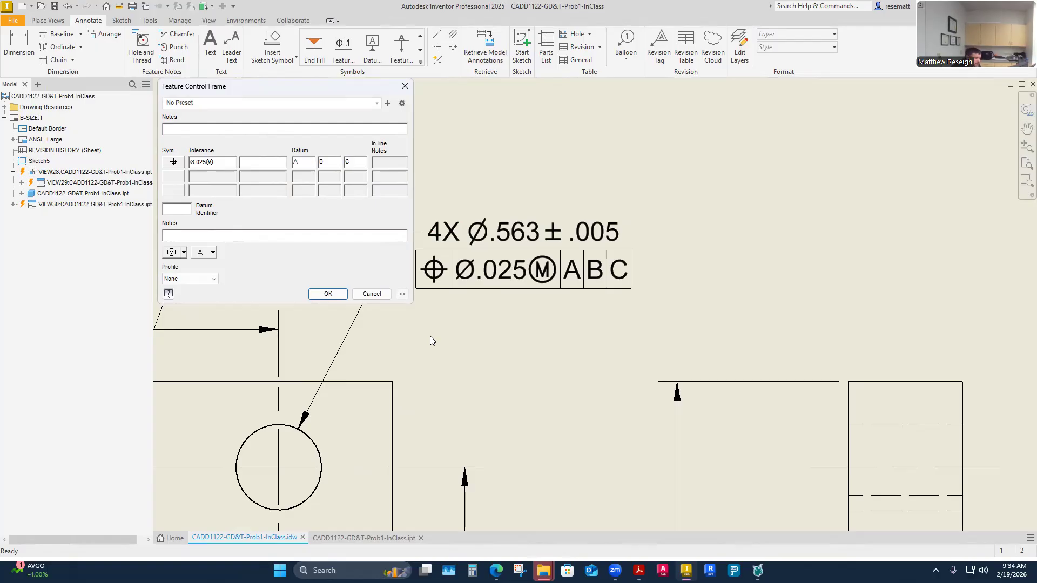
click(327, 293)
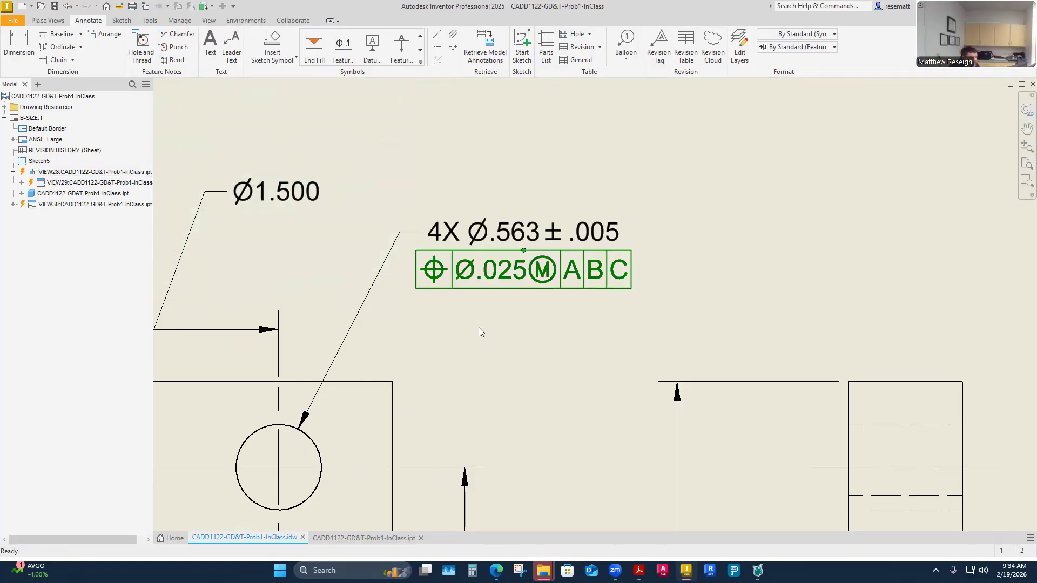
Step: Move the 4X Ø.563 ± .005 callout with its position frame closer to the upper corner hole
scroll(479, 327, down, 3)
scroll(653, 314, up, 2)
drag(492, 165, 472, 204)
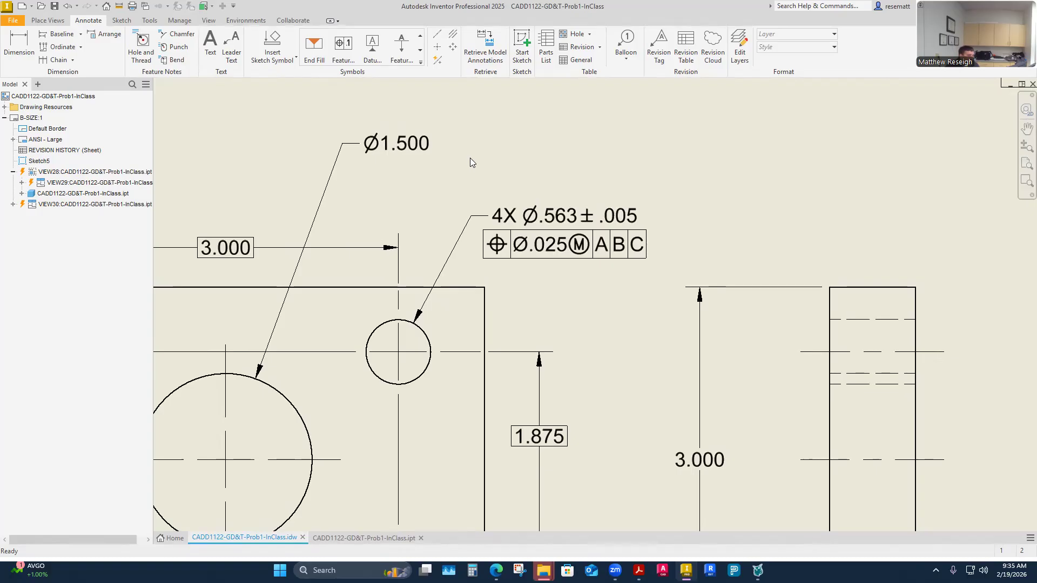
Step: Switch to the part file CADD1122-GD&T-Prob1-InClass.ipt and open Sketch2 for editing at the lower corner hole
click(365, 539)
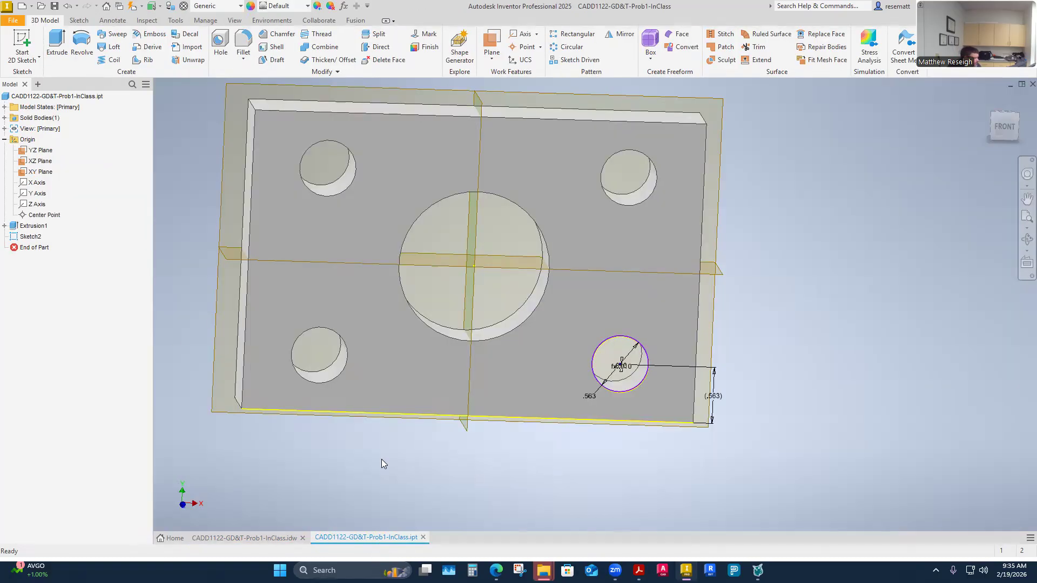
right_click(30, 236)
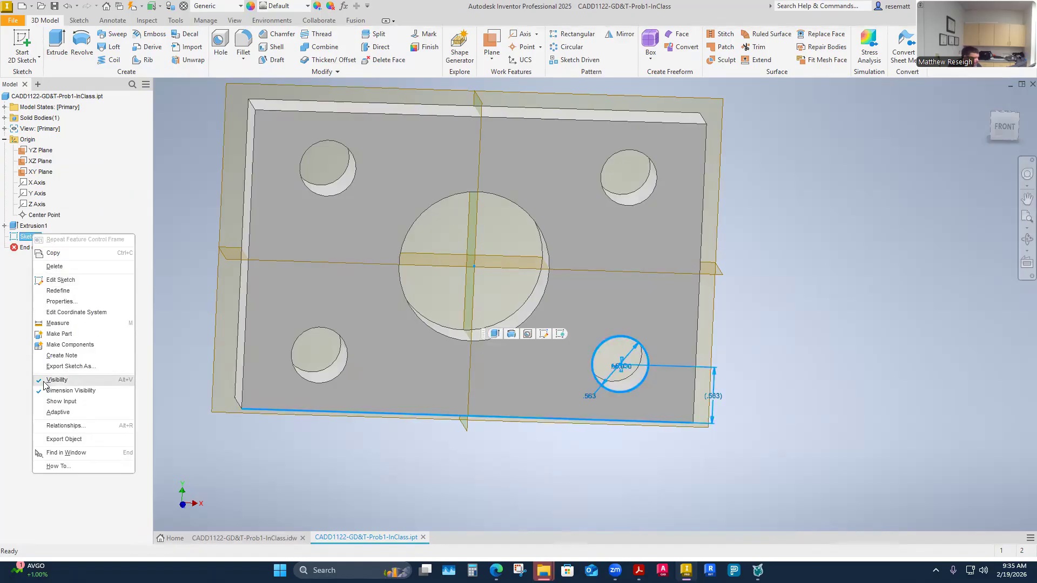
click(57, 281)
scroll(693, 438, up, 10)
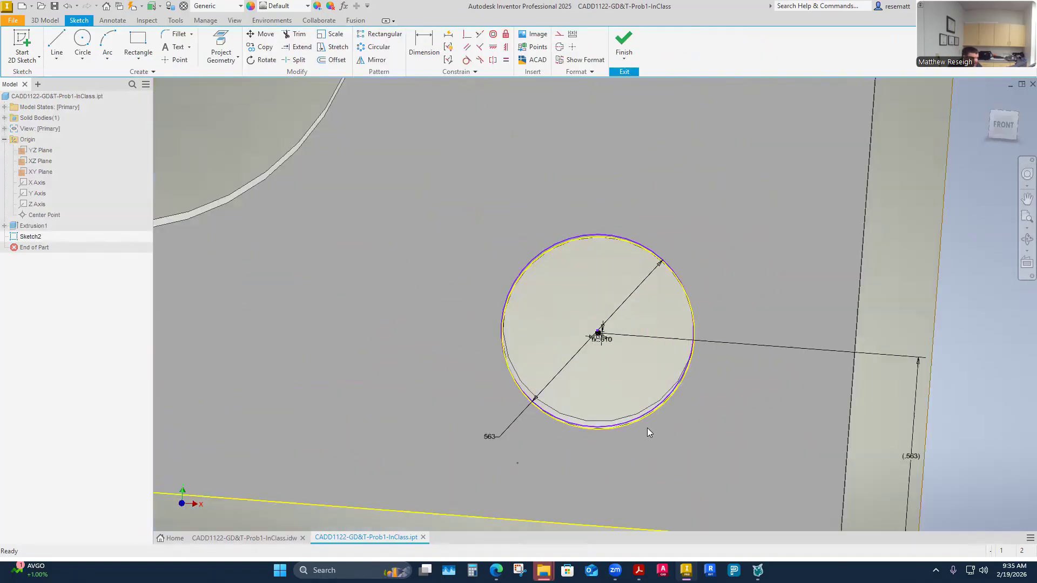
Step: Delete the circle around the .010 square at the hole's centre
scroll(606, 265, up, 8)
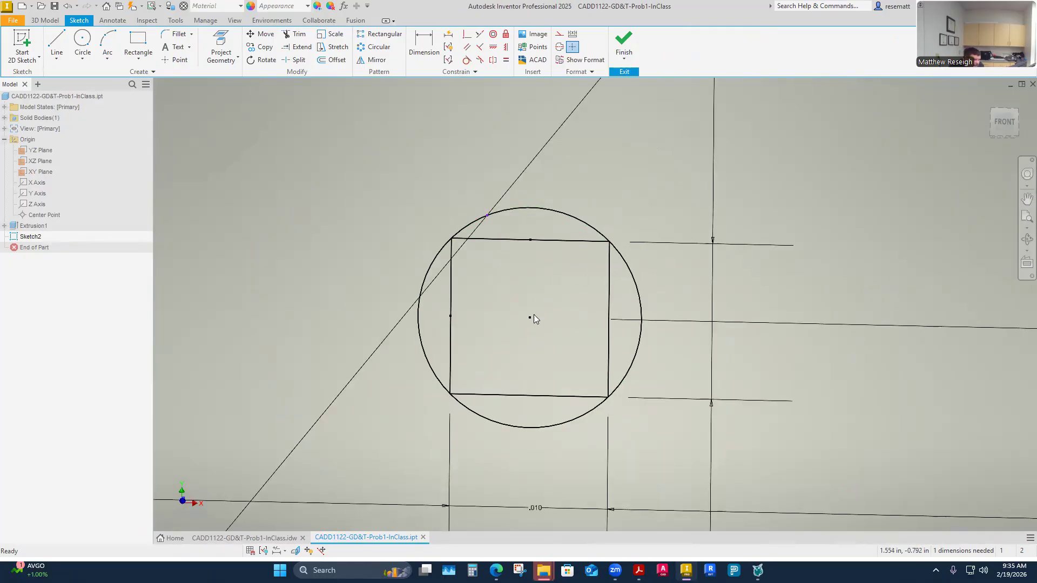
click(641, 301)
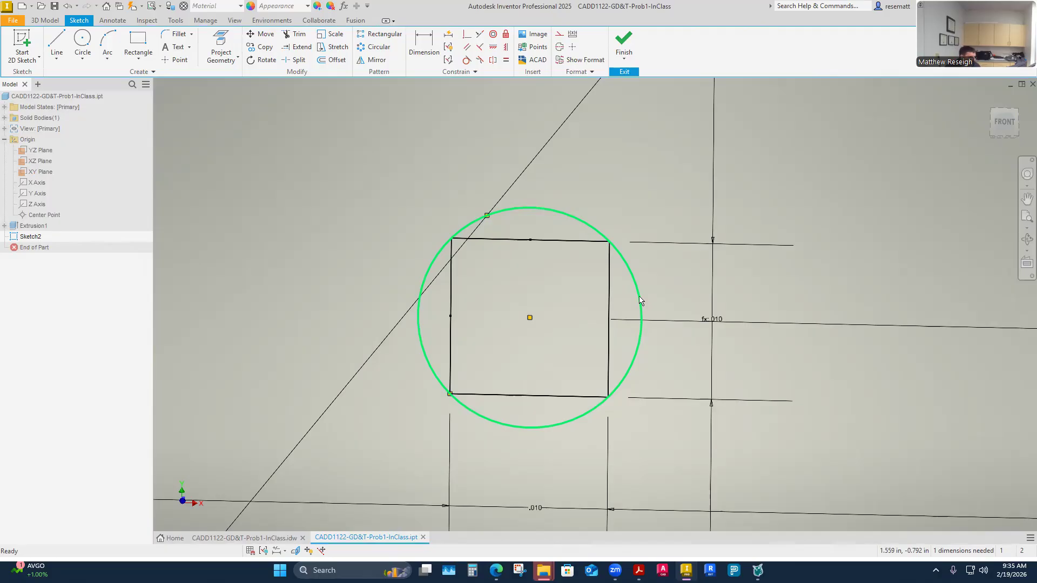
click(630, 356)
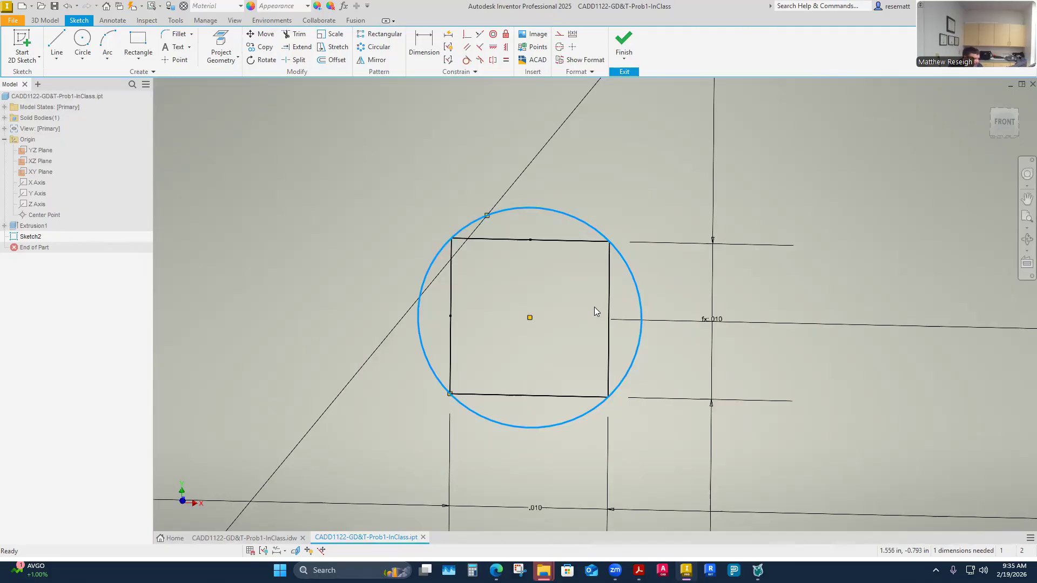
key(Escape)
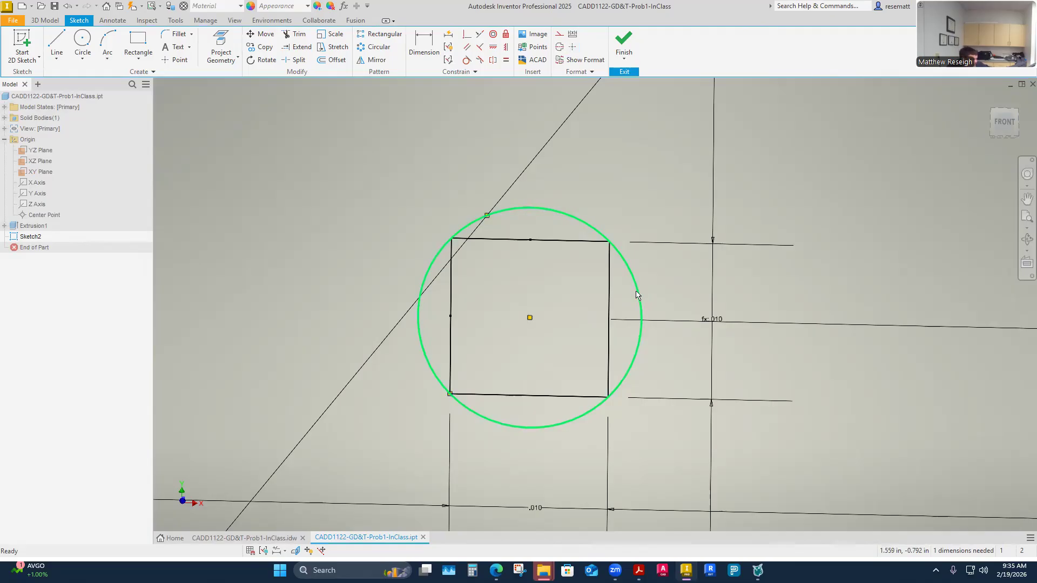
click(638, 295)
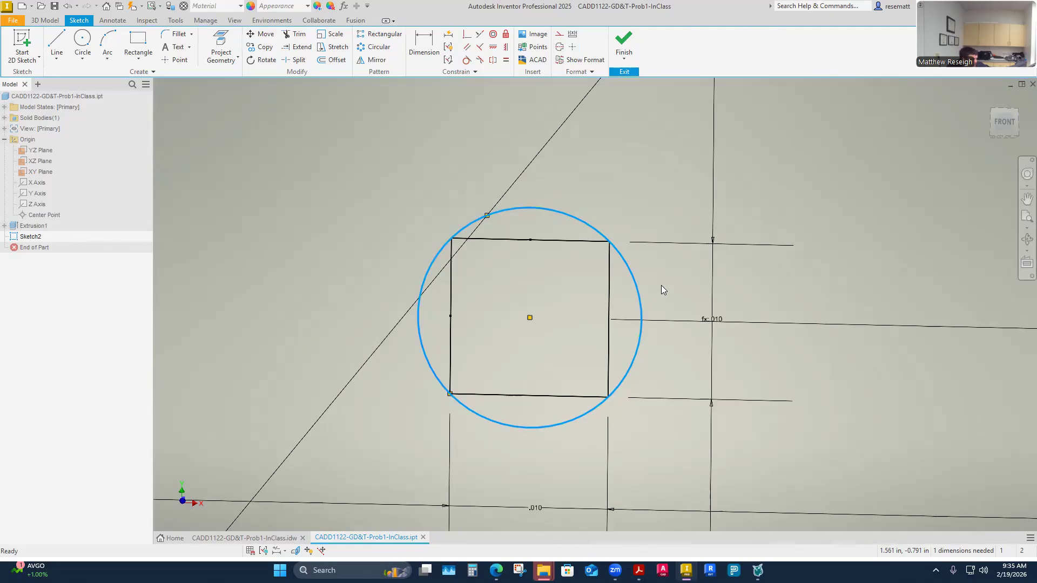
key(Delete)
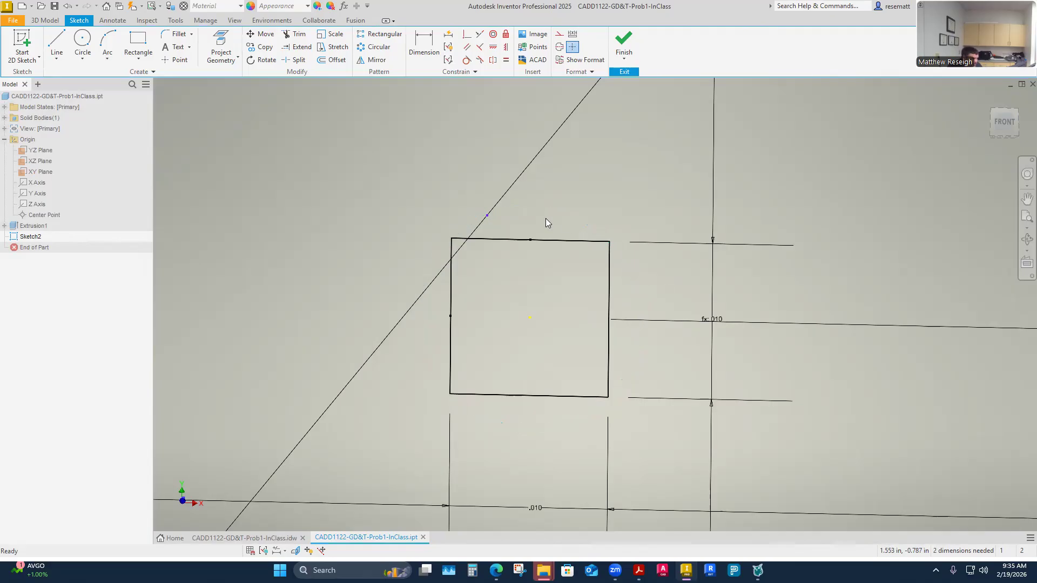
Step: Sketch a circle of .25 in diameter centred on the .010 square
click(83, 43)
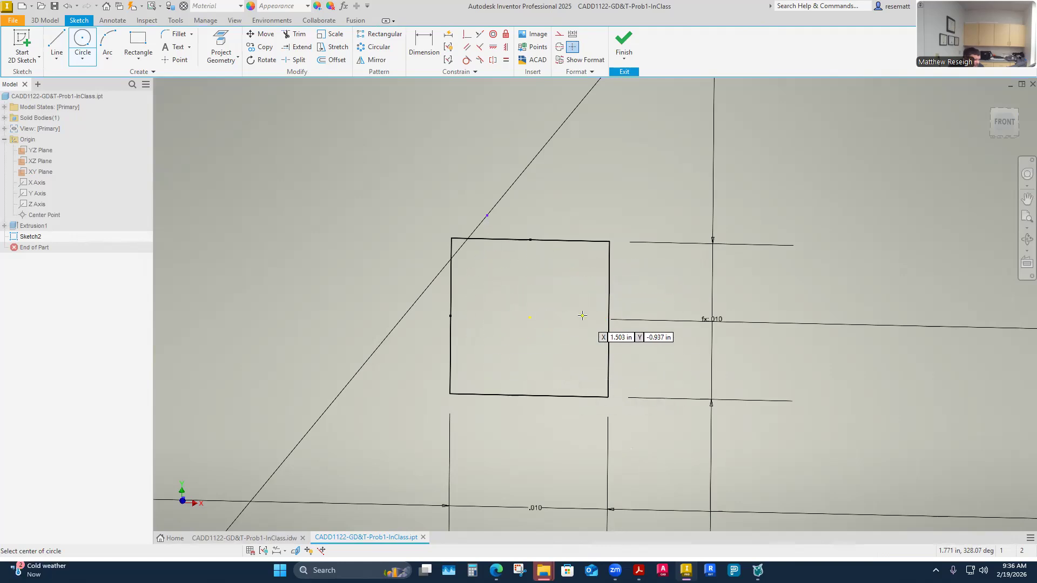
click(529, 318)
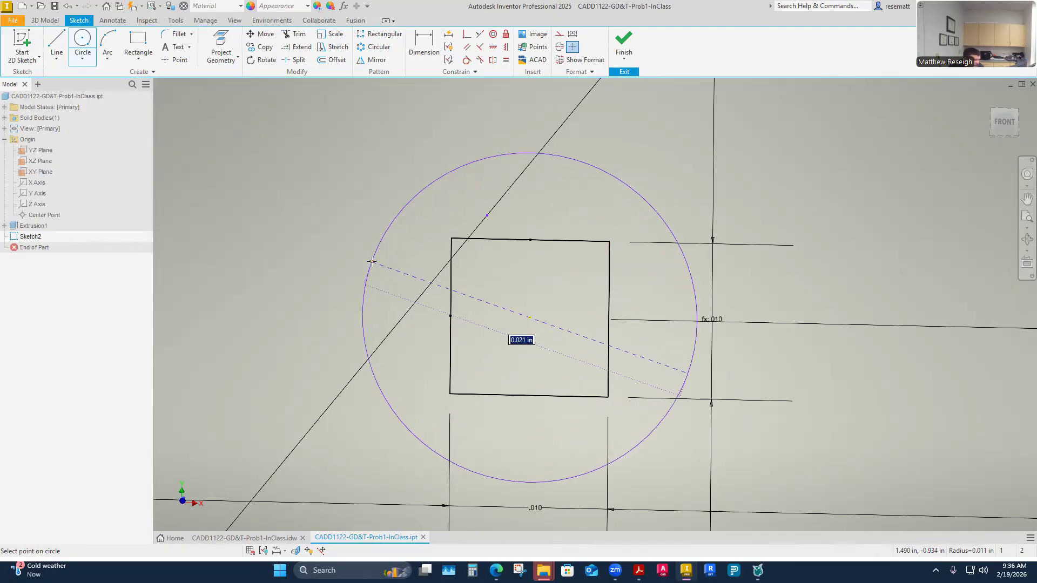
text(.25)
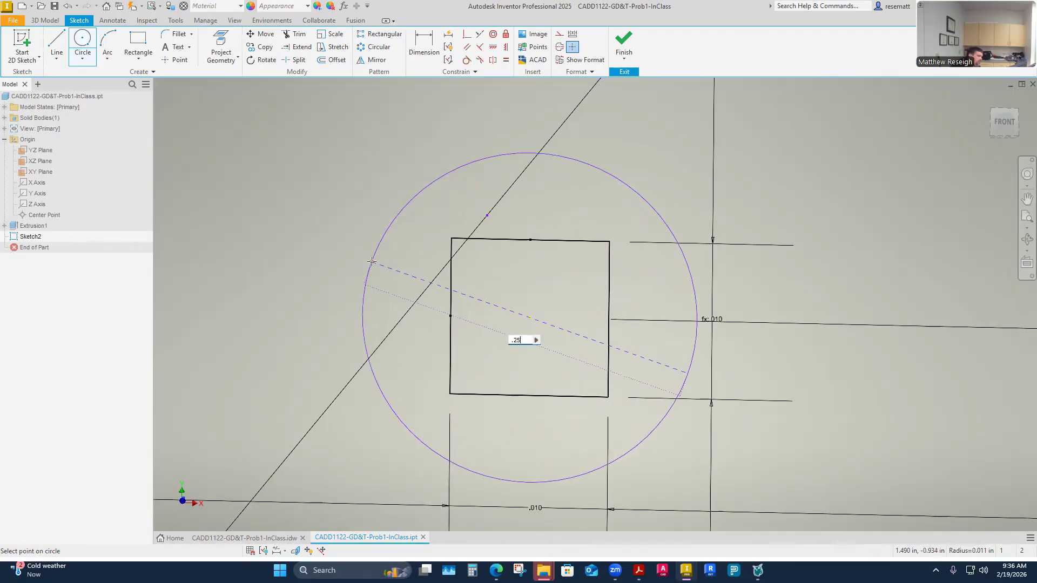
key(Return)
scroll(383, 270, down, 3)
scroll(391, 307, up, 5)
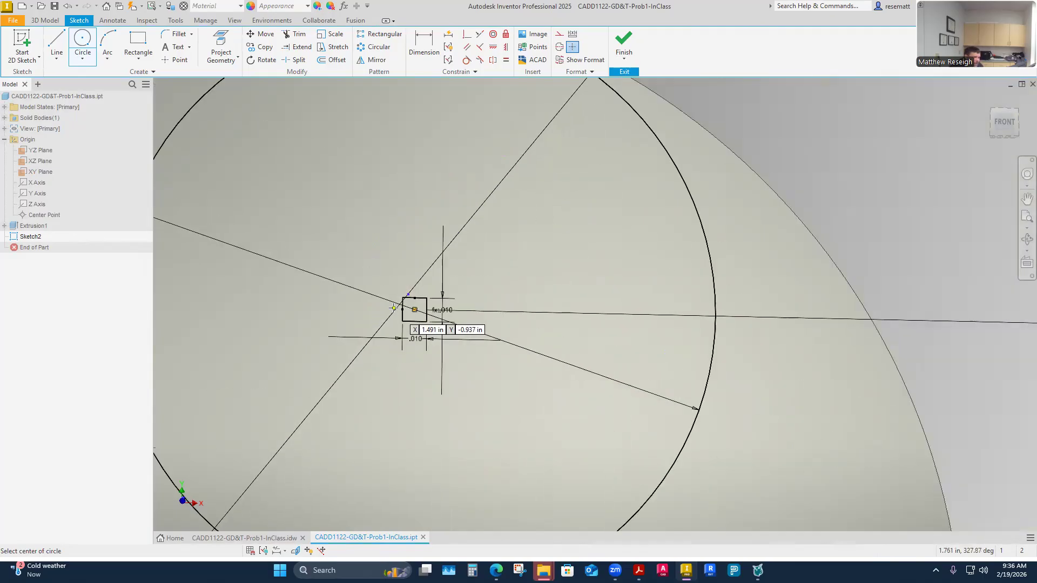
key(Escape)
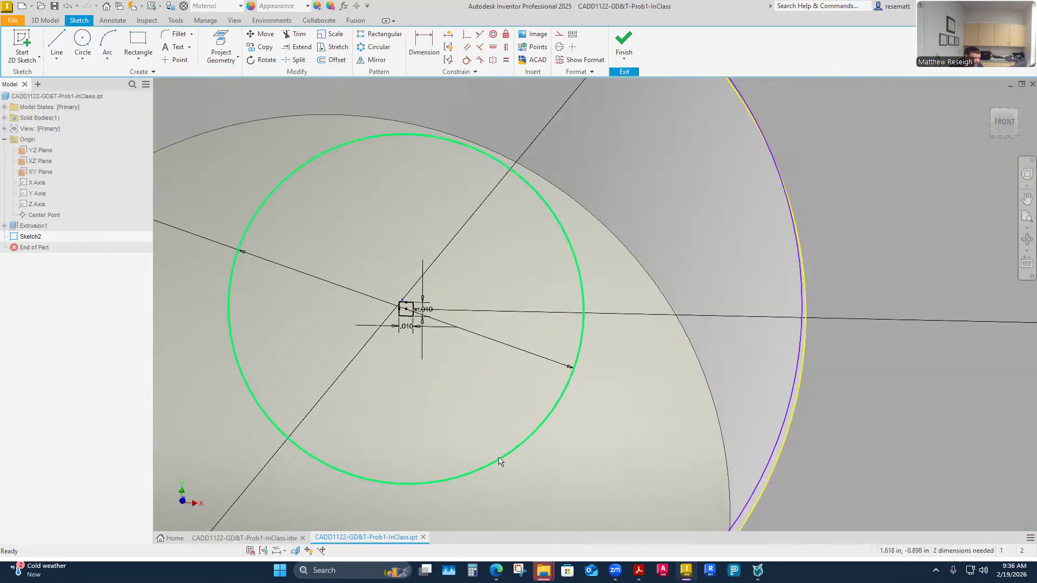
Step: Set the diameter of the circle around the .010 square to .025 in
click(491, 344)
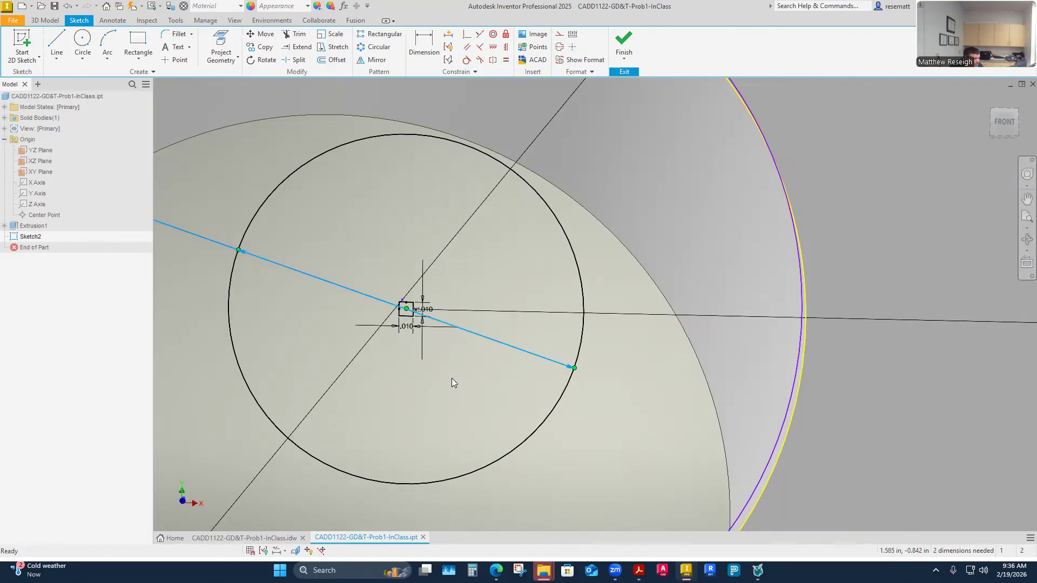
scroll(451, 378, up, 5)
click(326, 320)
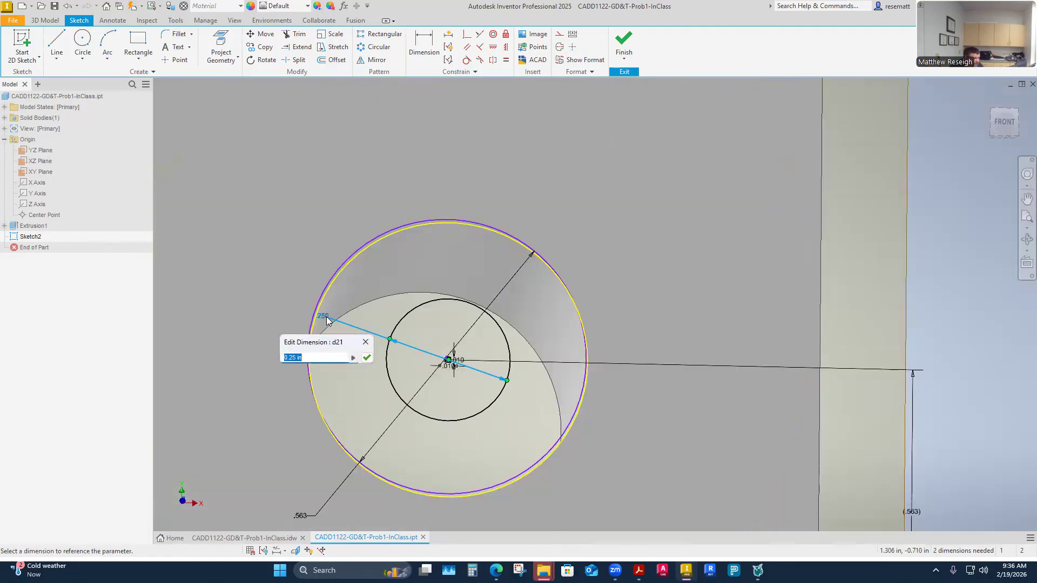
text(.025)
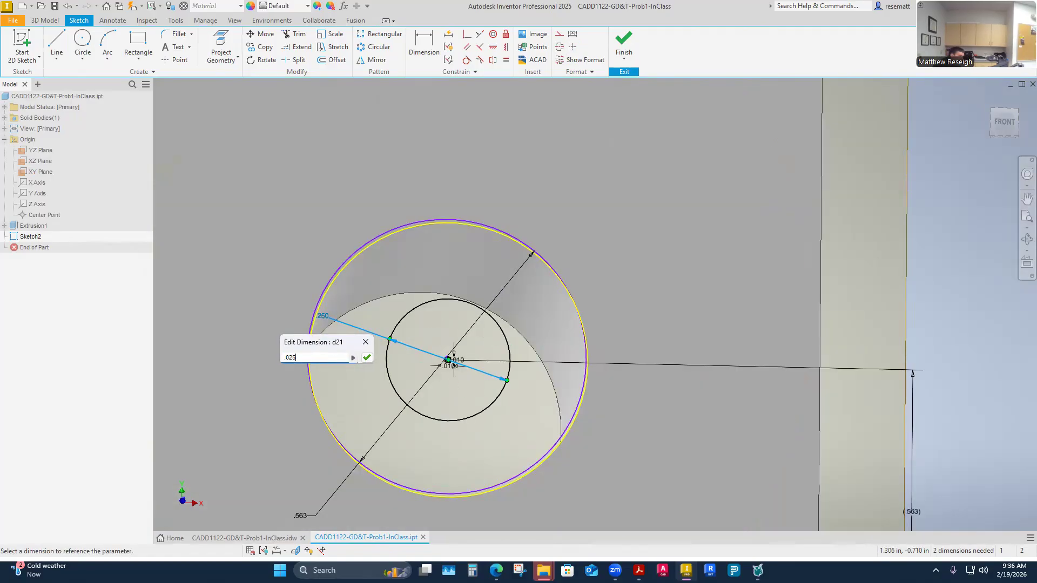
key(Return)
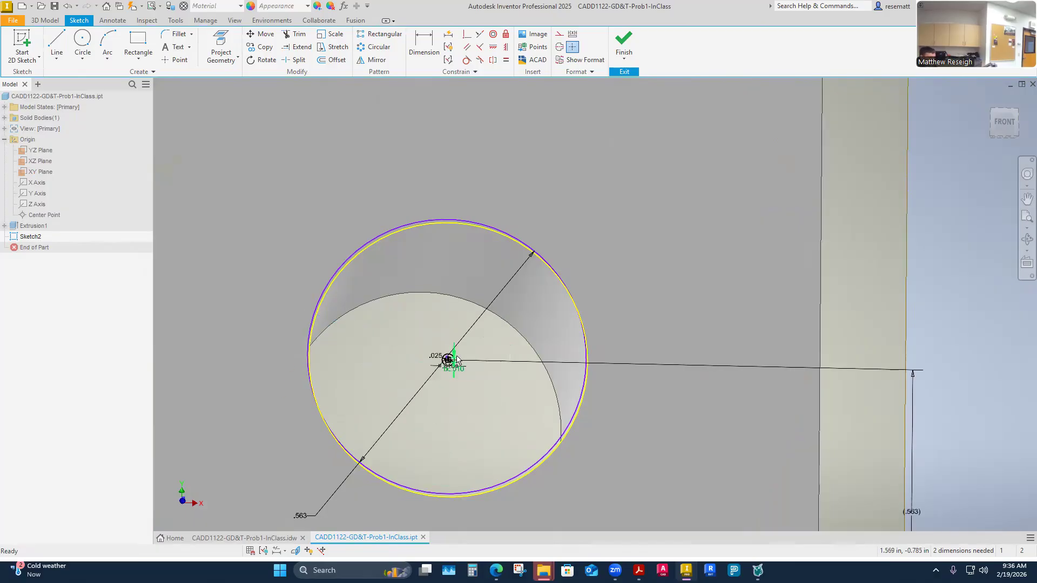
Step: Constrain the centre point of the .563 hole circle coincident with the .025 tolerance circle
scroll(448, 359, down, 10)
scroll(475, 338, up, 3)
drag(449, 314, 424, 293)
click(467, 35)
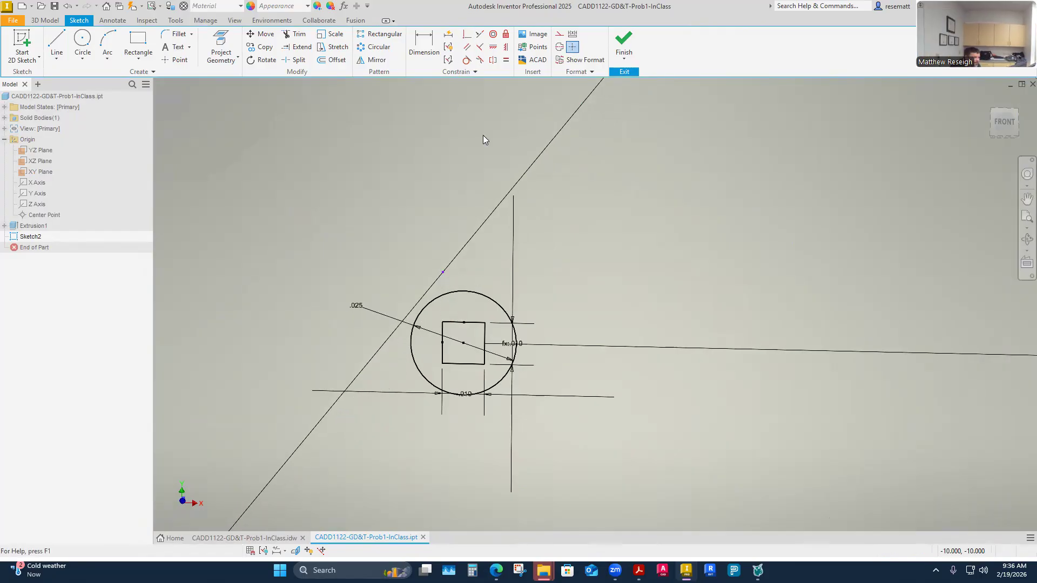
click(443, 272)
click(456, 292)
right_click(397, 239)
click(439, 241)
scroll(430, 291, up, 6)
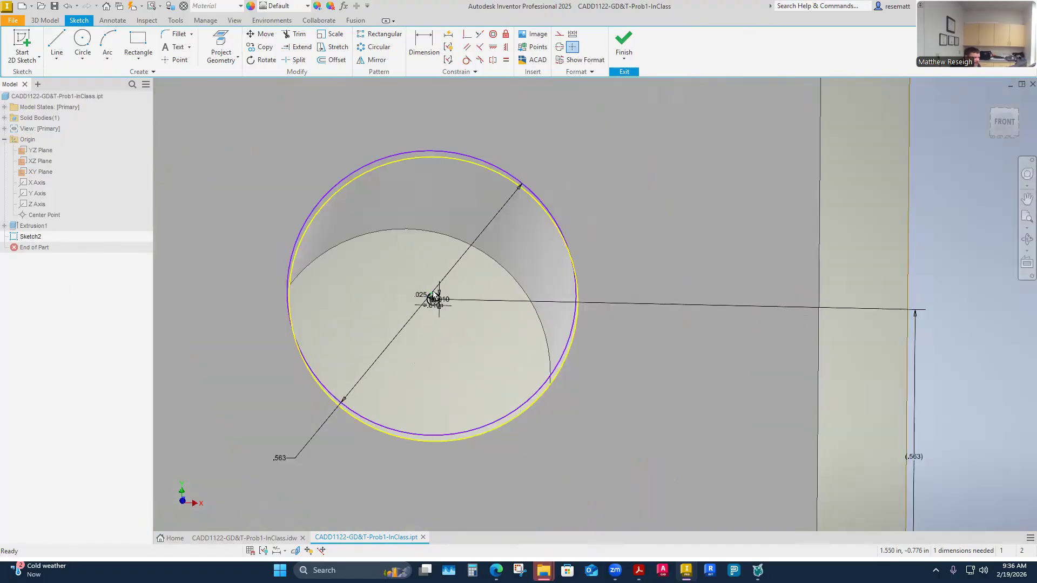
Step: Move the .563 circle's centre around the .025 tolerance circle to its right-hand side and compare the zone with the .010 square
scroll(432, 297, down, 4)
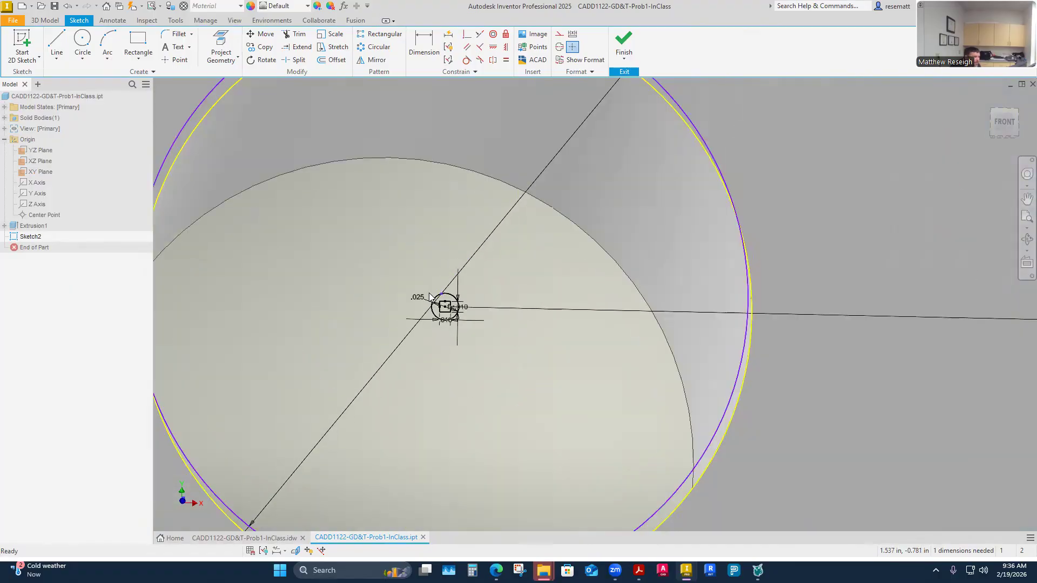
scroll(389, 296, up, 2)
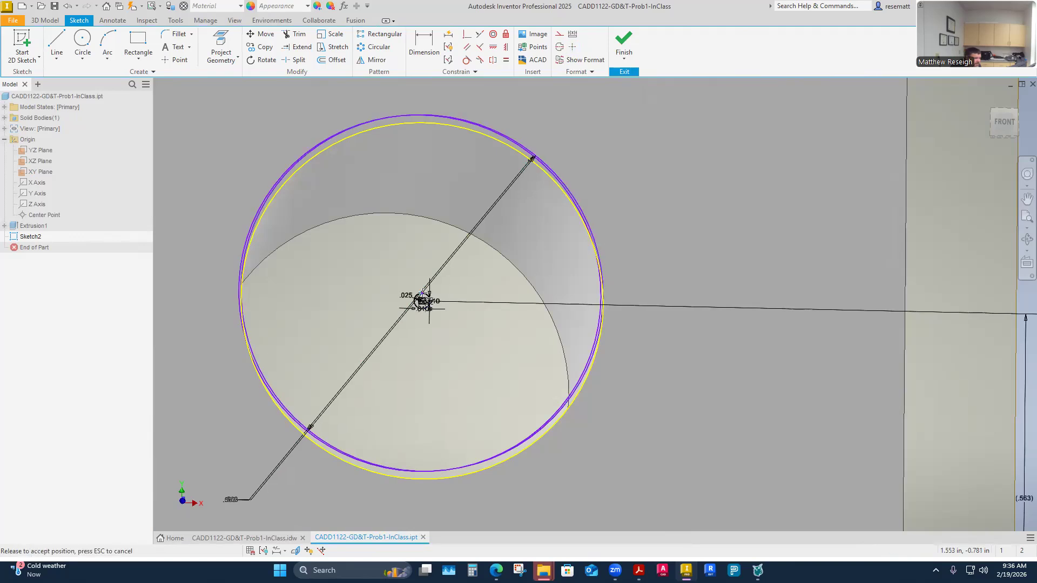
mouse_move(422, 299)
mouse_down()
mouse_move(427, 313)
mouse_move(408, 285)
mouse_move(456, 303)
mouse_move(447, 324)
mouse_move(412, 345)
mouse_move(364, 331)
mouse_move(343, 292)
mouse_move(376, 216)
mouse_move(453, 186)
mouse_move(532, 208)
mouse_move(583, 290)
mouse_move(233, 367)
mouse_move(211, 389)
mouse_move(432, 227)
mouse_move(605, 169)
mouse_move(647, 265)
mouse_move(259, 232)
mouse_move(277, 202)
mouse_move(248, 248)
mouse_move(595, 302)
mouse_move(669, 274)
mouse_move(497, 423)
mouse_move(324, 294)
mouse_move(308, 433)
mouse_move(287, 277)
mouse_move(294, 284)
mouse_up()
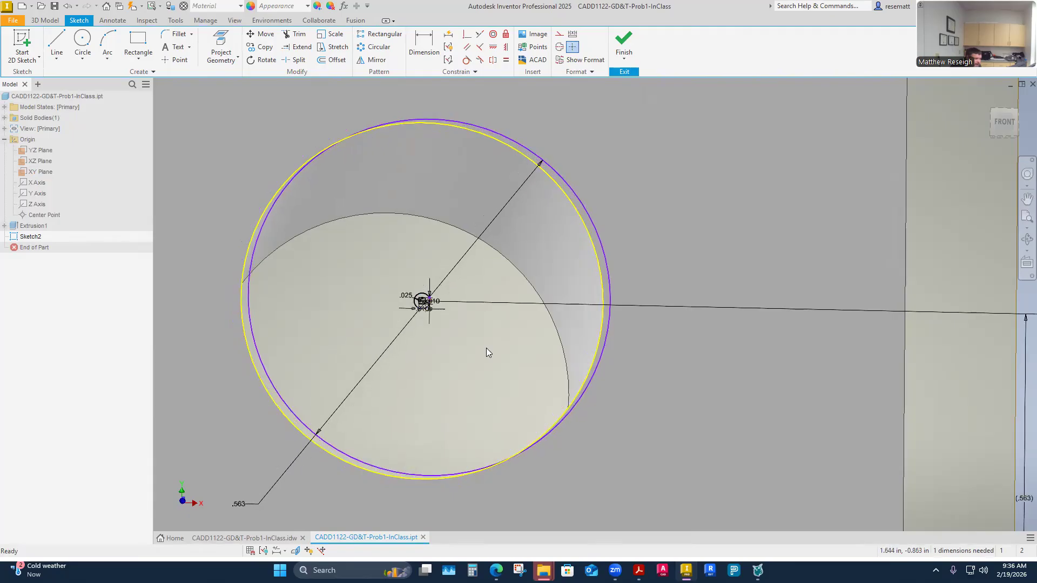
scroll(431, 311, up, 8)
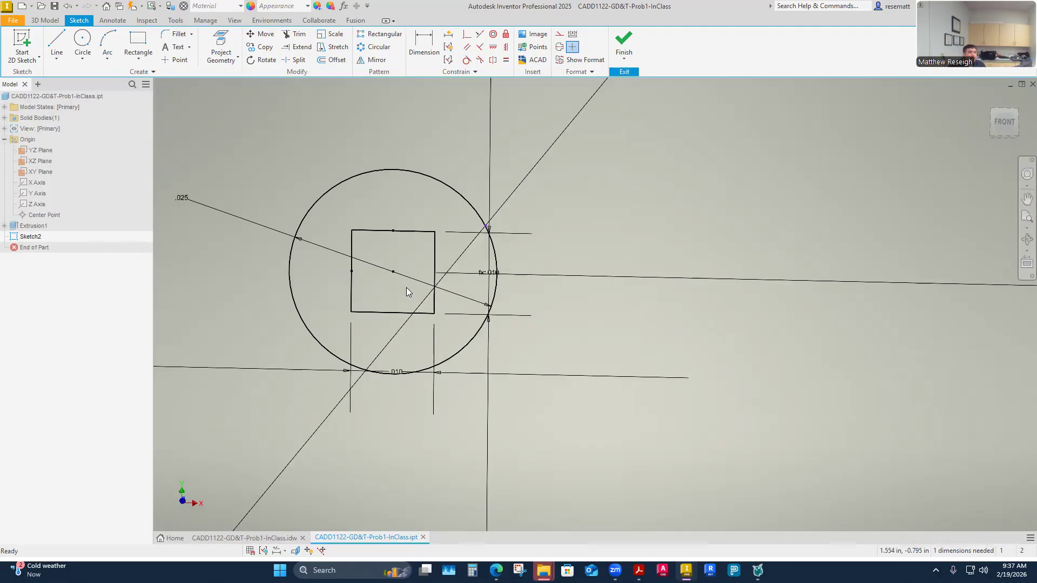
scroll(370, 307, down, 10)
shift+middle_drag(415, 337, 495, 362)
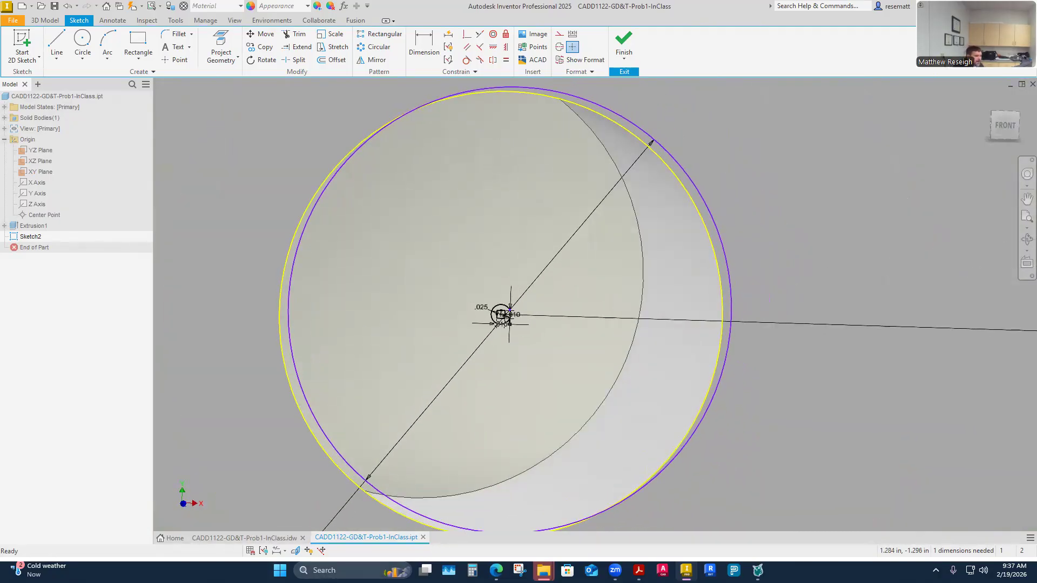
Step: Switch to the CADD1122-GD&T-Prob1 PDF, check the hole callouts and basic dimensions, and return to the part sketch
mouse_move(639, 570)
click(526, 540)
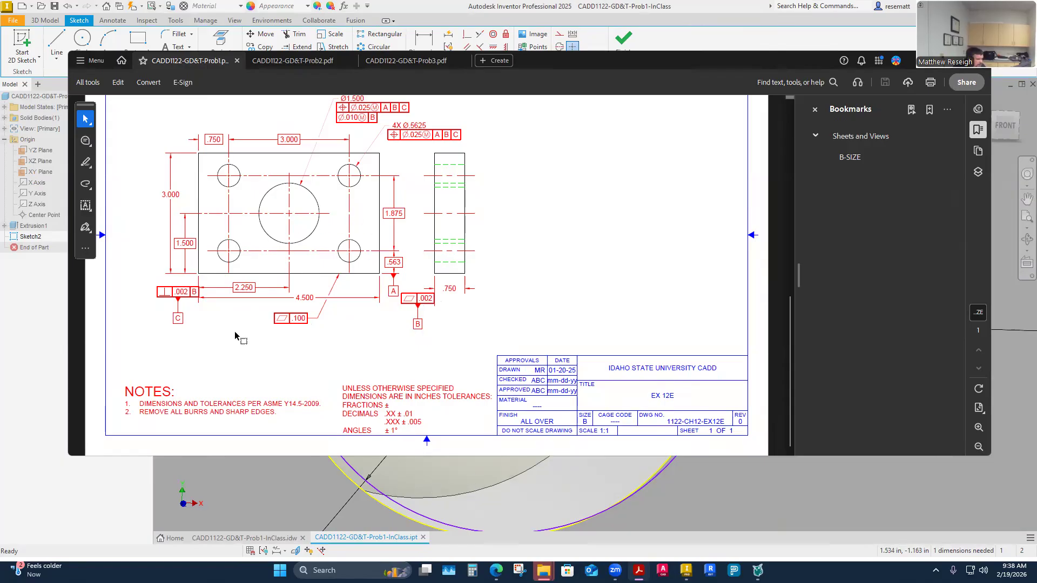
click(441, 482)
Step: Move the .563 circle's centre to the lower-left side of the .025 tolerance circle
shift+middle_drag(475, 384, 515, 384)
scroll(505, 371, up, 3)
drag(507, 419, 471, 426)
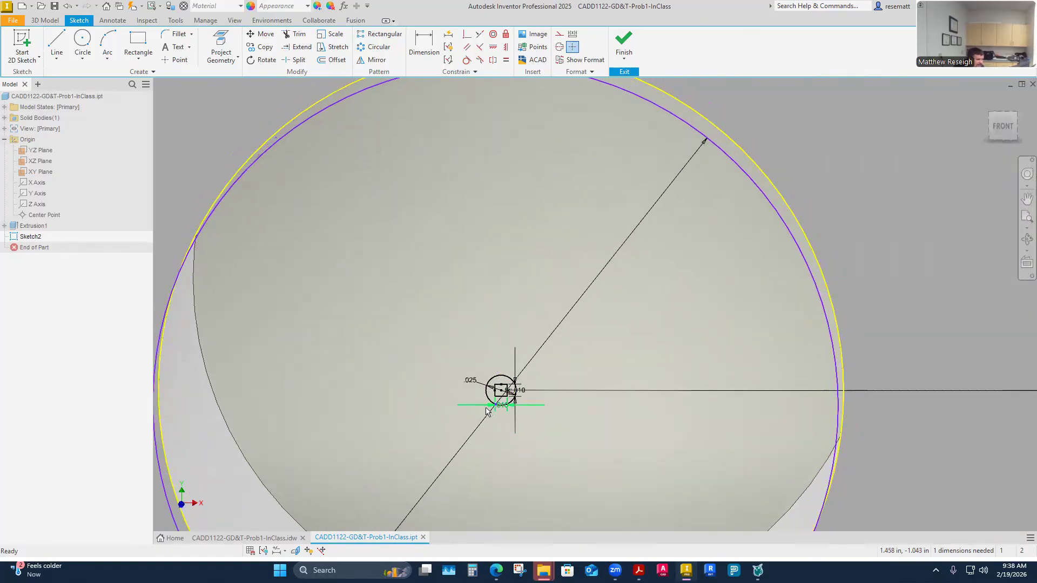
scroll(492, 411, up, 8)
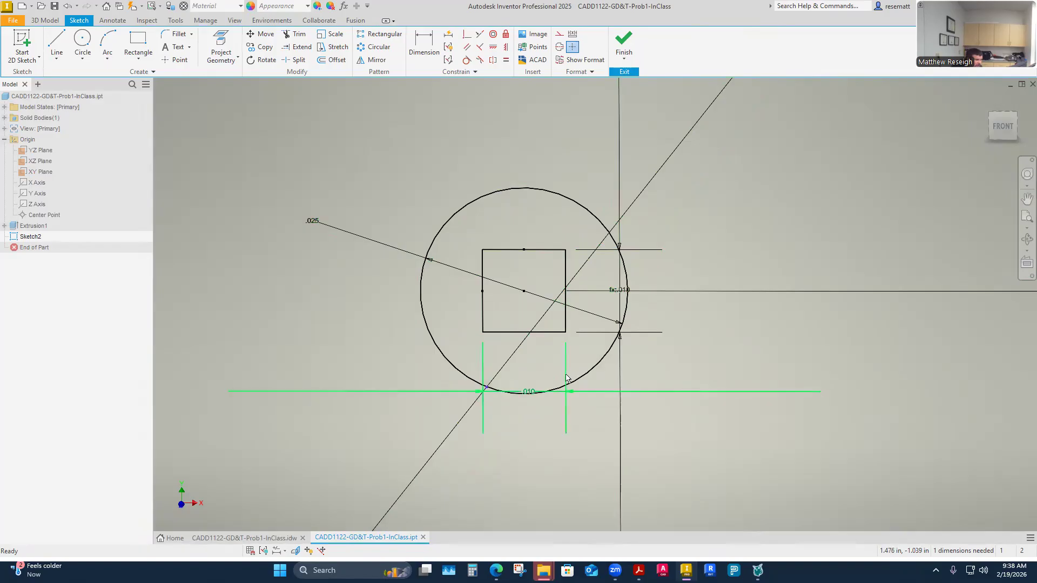
Step: Finish Sketch2 and switch back to the drawing CADD1122-GD&T-Prob1-InClass.idw, dismissing the update notice
scroll(566, 376, up, 10)
click(621, 43)
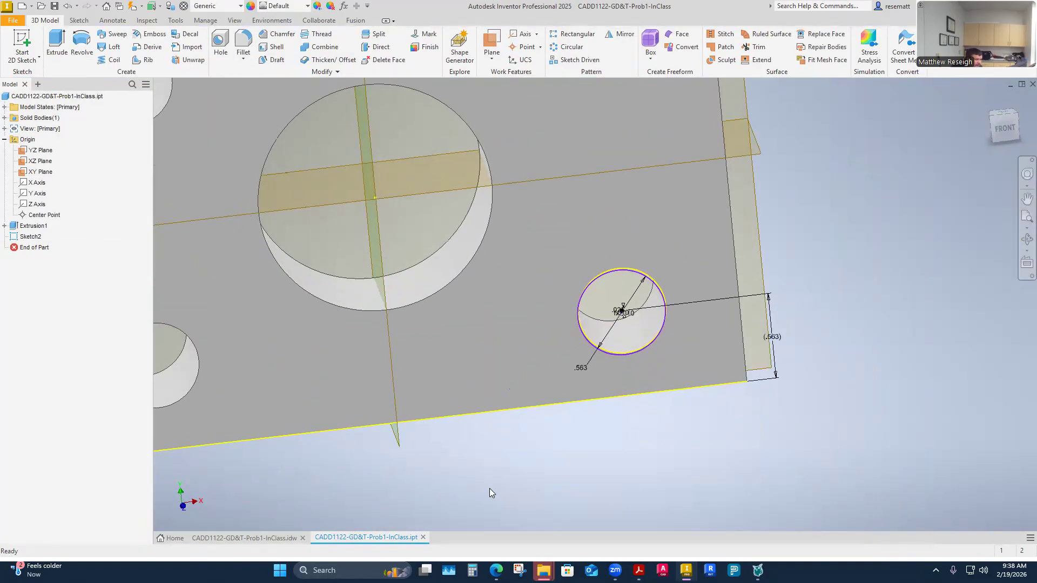
click(264, 539)
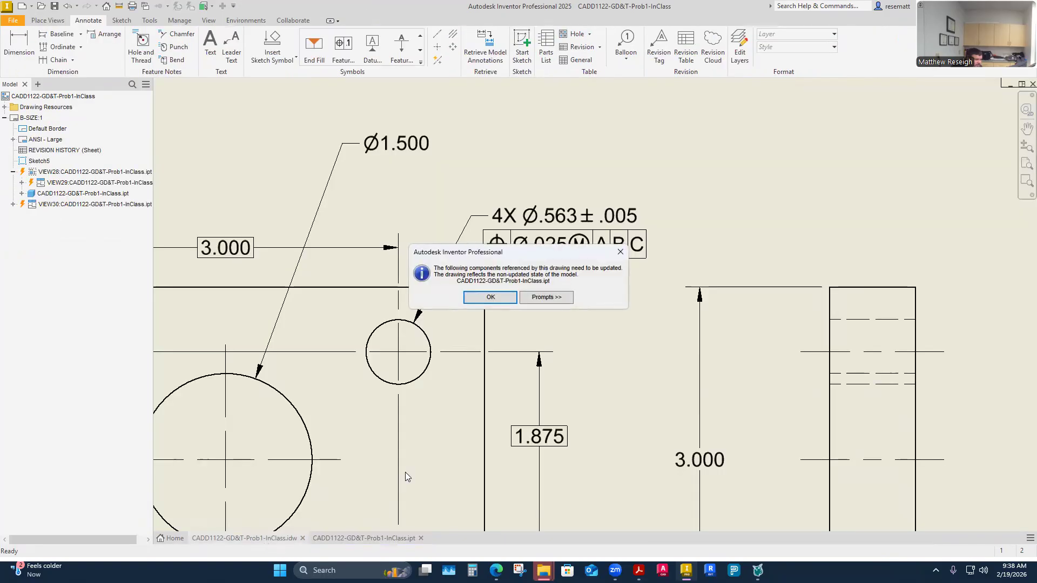
click(491, 298)
Step: Move the .563 basic dimension in line with the 1.875 dimension beside the plate's front view
scroll(612, 343, up, 2)
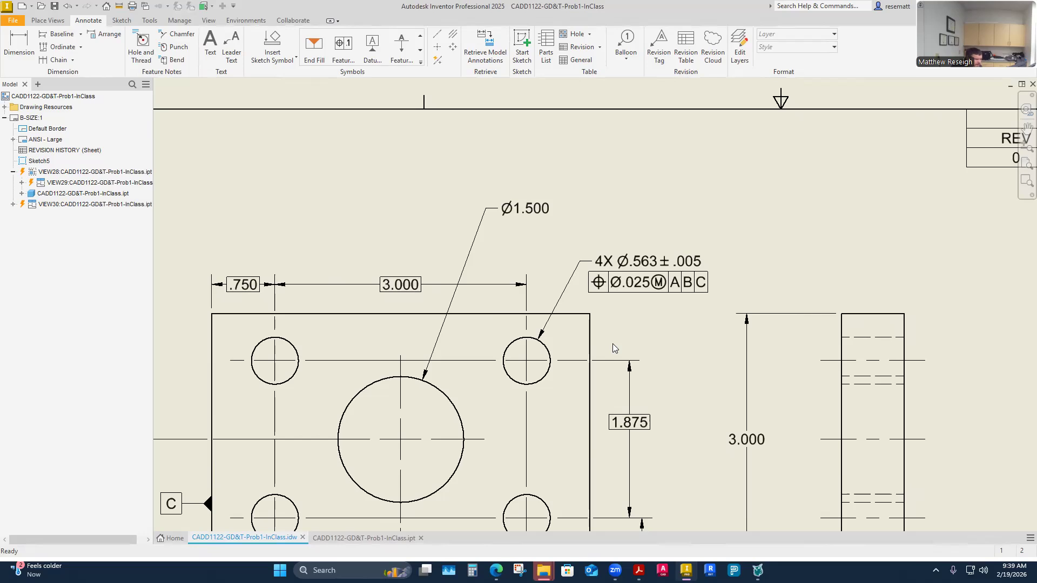
scroll(613, 343, down, 2)
scroll(656, 313, up, 4)
scroll(628, 369, down, 3)
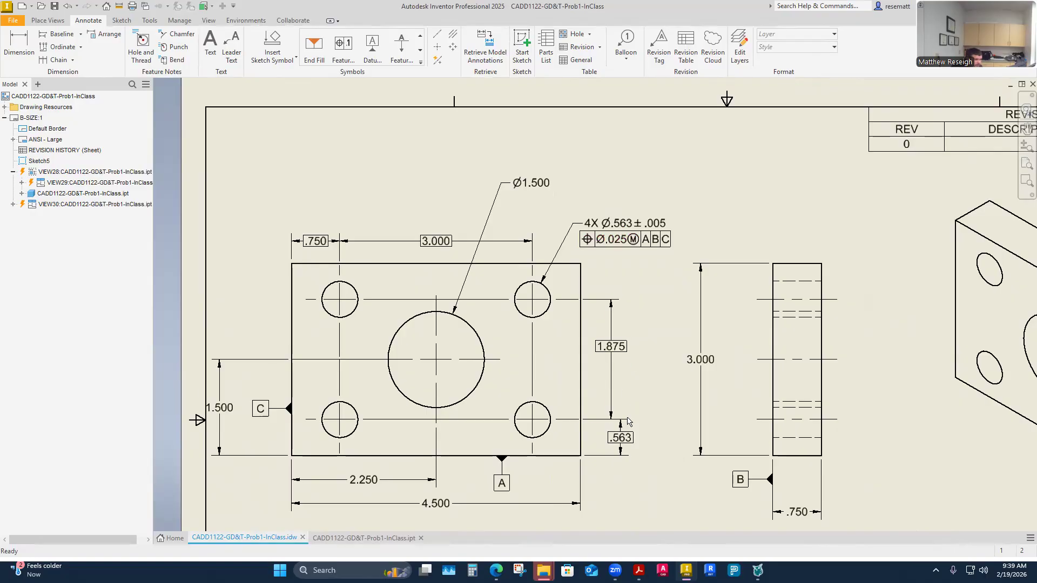
scroll(627, 422, up, 2)
drag(578, 464, 564, 466)
scroll(695, 420, down, 4)
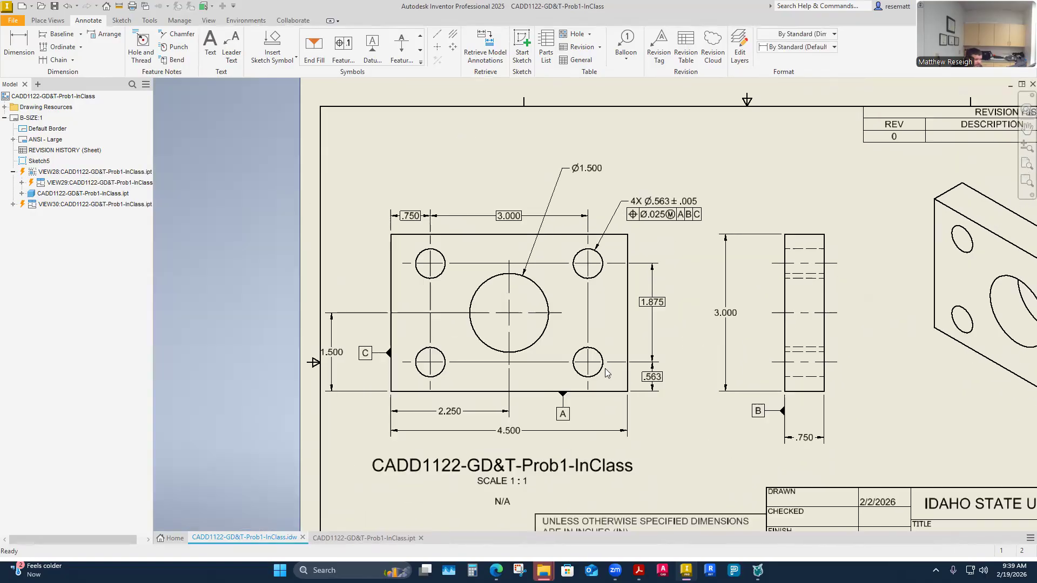
Step: Move the 1.500 vertical dimension closer to the plate, inside the drawing border
scroll(606, 373, up, 2)
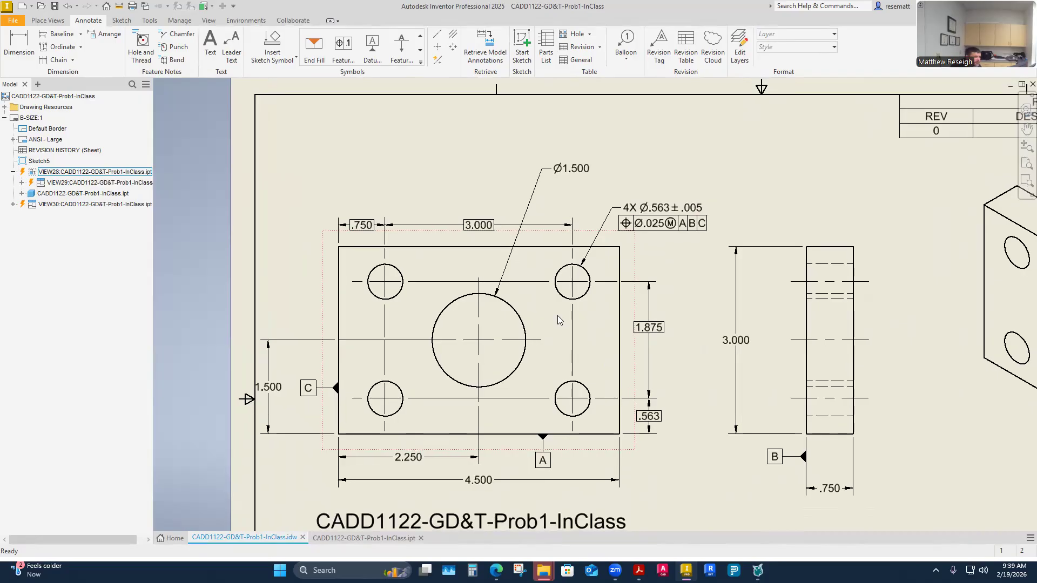
scroll(533, 328, up, 2)
scroll(531, 390, up, 3)
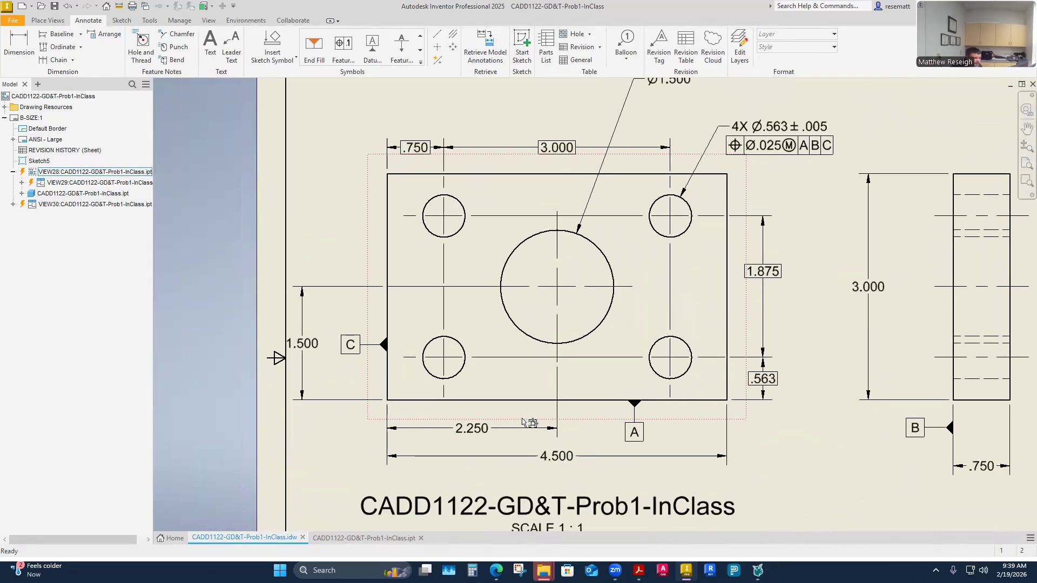
drag(334, 359, 368, 326)
scroll(384, 195, down, 2)
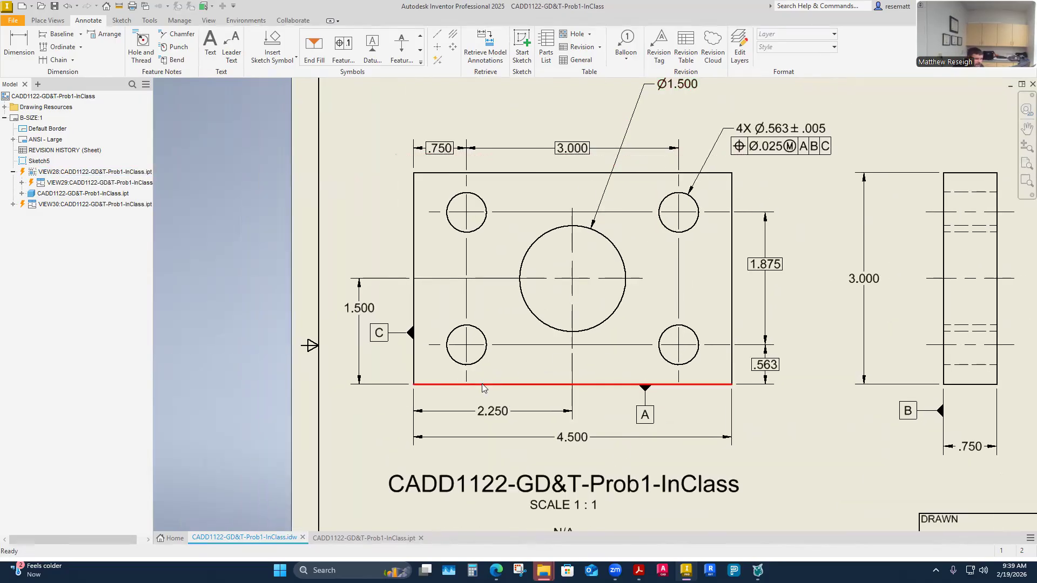
Step: Set the vertical 1.500 dimension beside the front view to the Basic tolerance method
scroll(367, 332, up, 3)
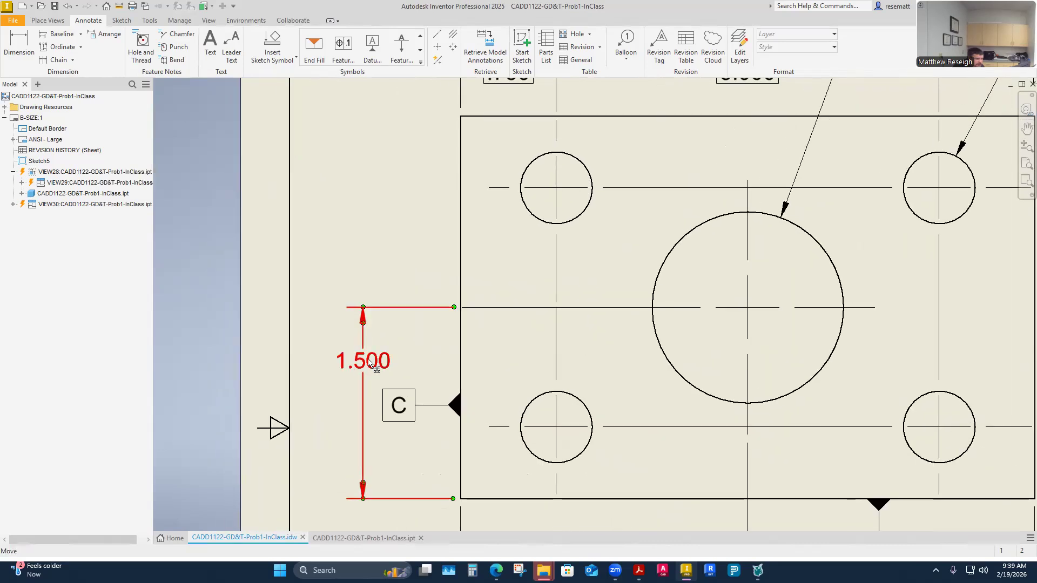
double_click(372, 363)
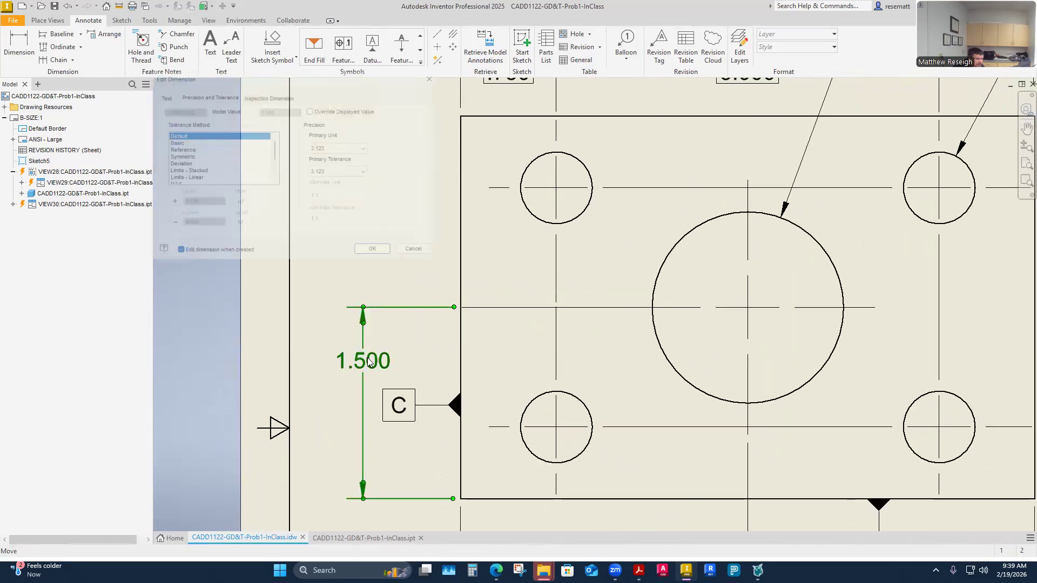
click(165, 140)
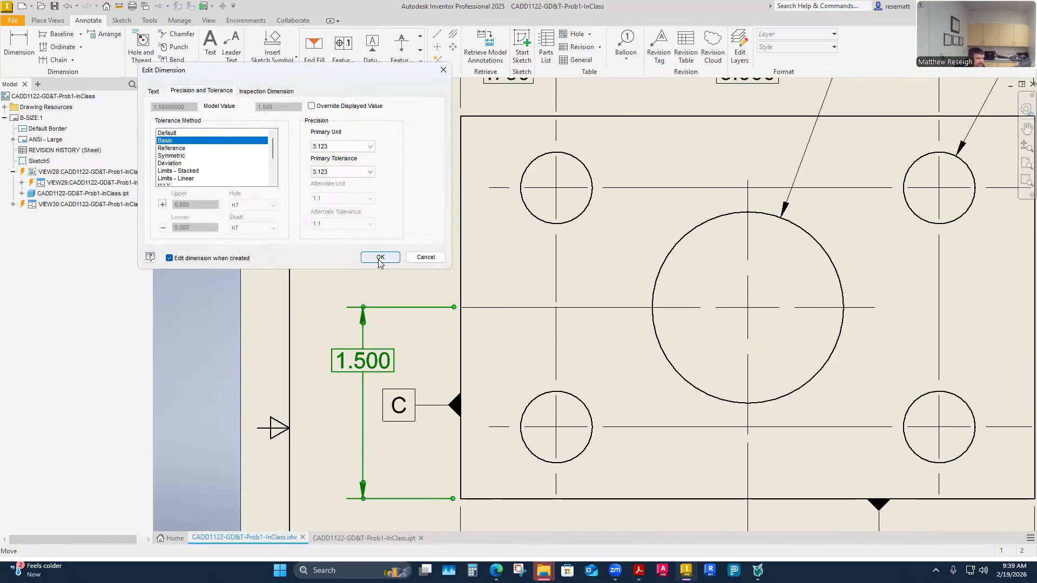
click(380, 257)
scroll(484, 400, down, 2)
scroll(447, 351, up, 3)
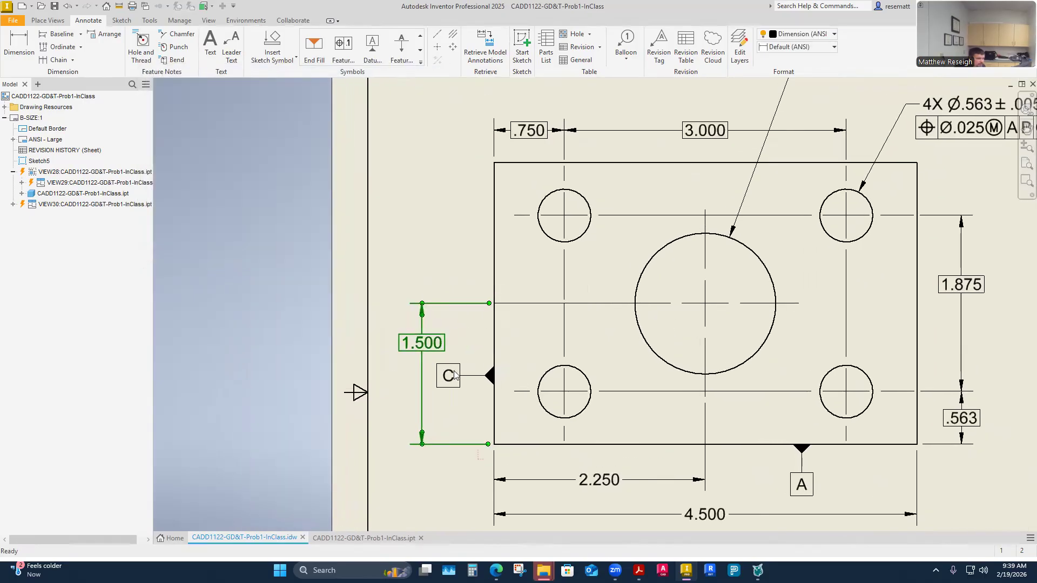
Step: Set the horizontal 2.250 dimension below the front view to the Basic tolerance method
middle_drag(742, 525, 620, 425)
scroll(620, 425, down, 4)
middle_drag(811, 448, 682, 341)
middle_drag(380, 219, 515, 388)
scroll(516, 388, up, 3)
scroll(515, 387, up, 3)
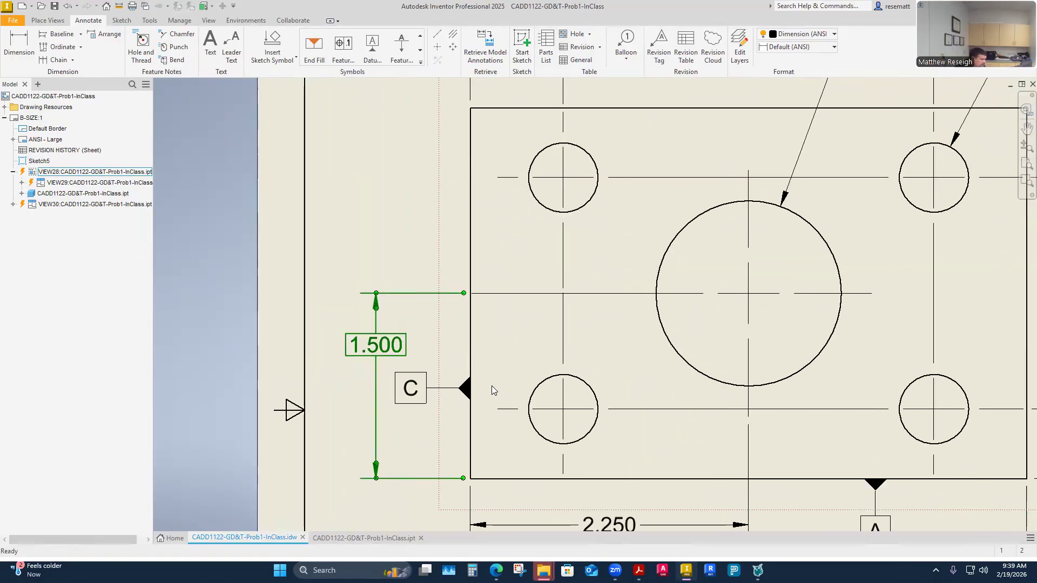
scroll(492, 385, down, 2)
scroll(457, 414, down, 2)
scroll(509, 408, up, 1)
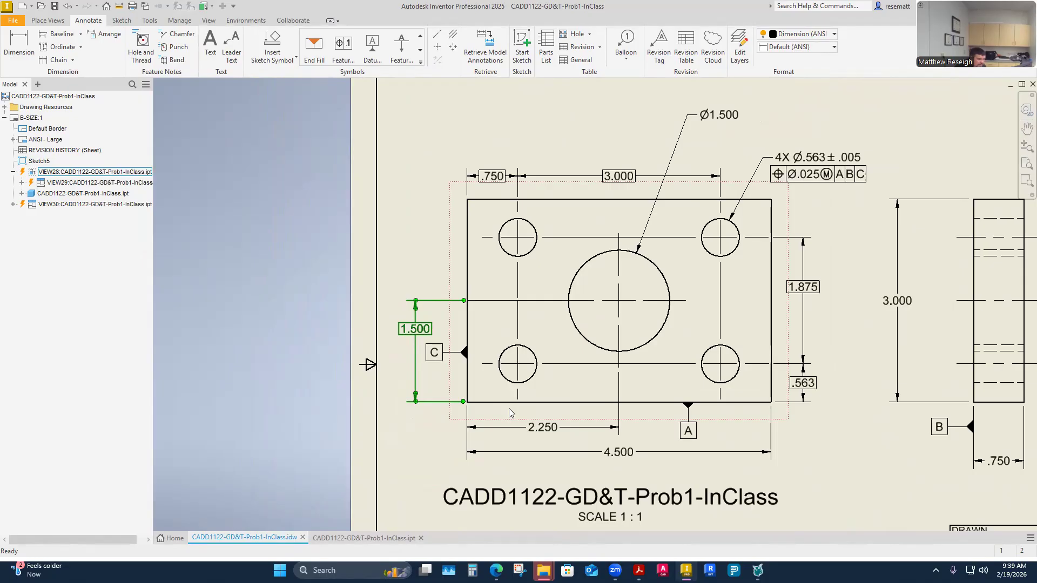
scroll(541, 447, up, 2)
click(561, 342)
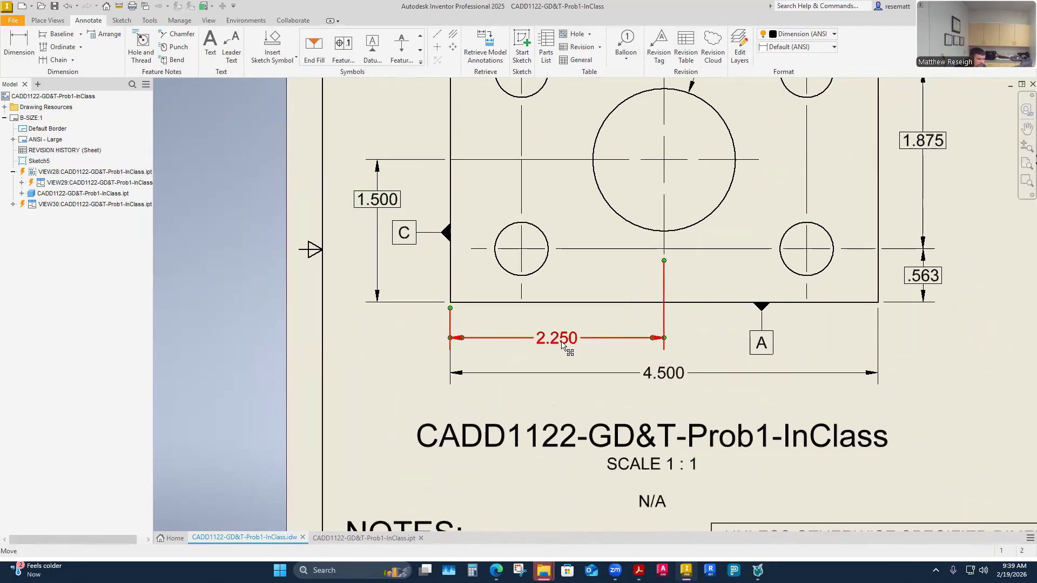
double_click(562, 344)
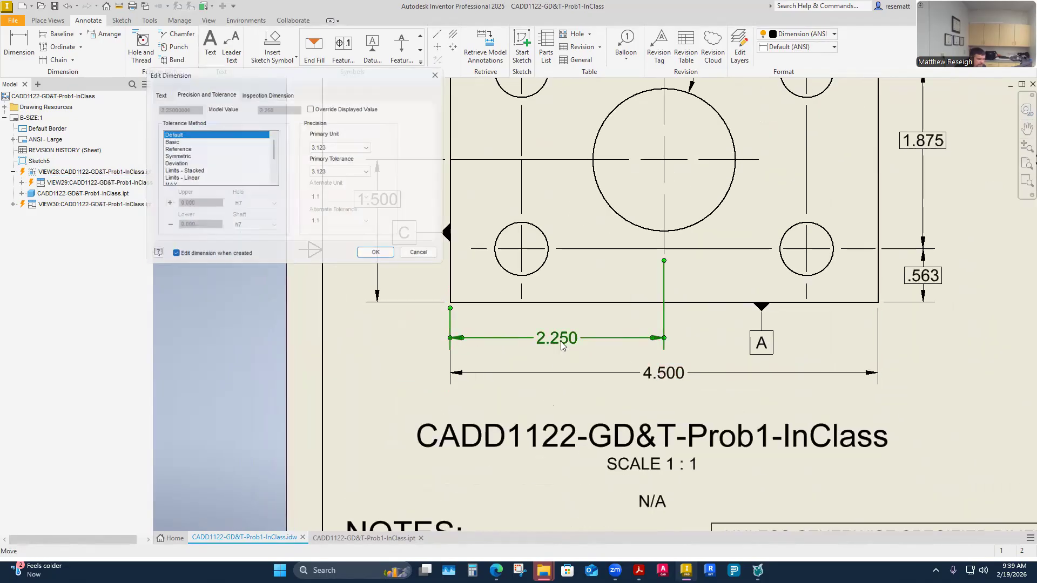
click(169, 141)
click(380, 257)
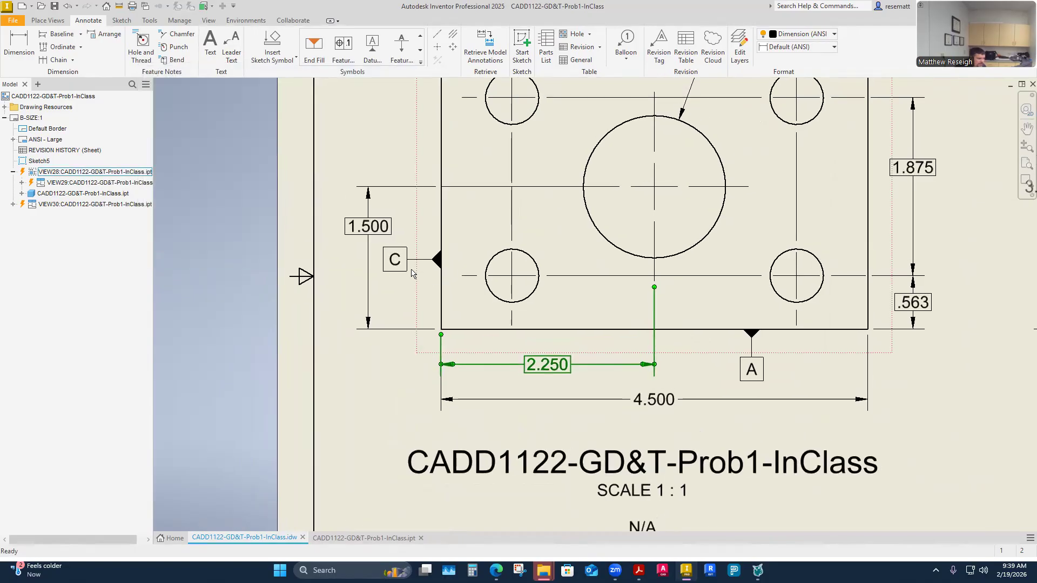
Step: Examine the front view's basic dimensions, datum labels and hole callouts across the drawing
scroll(787, 403, up, 1)
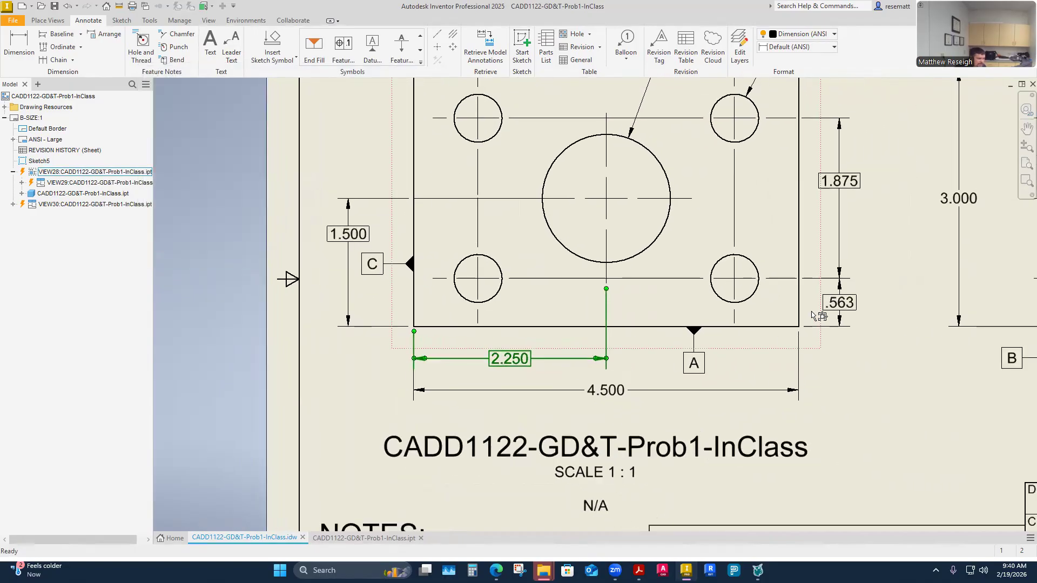
scroll(744, 372, up, 1)
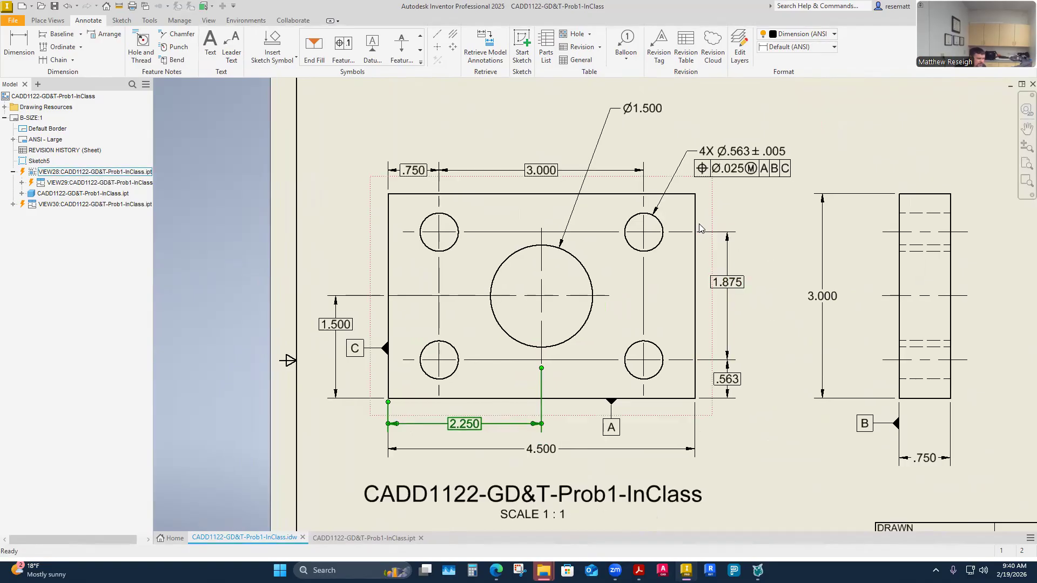
scroll(703, 302, down, 2)
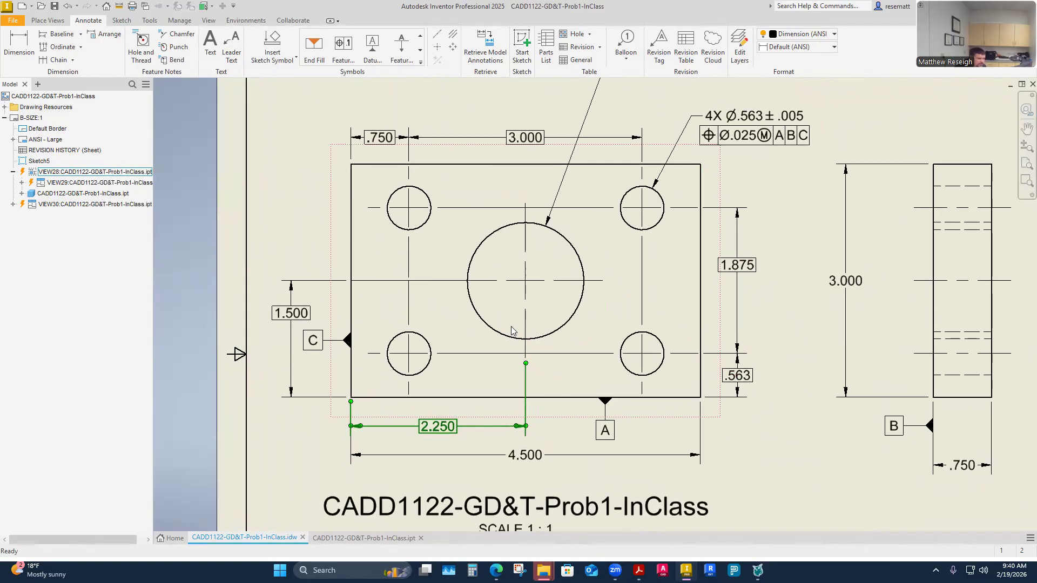
scroll(523, 343, up, 1)
scroll(582, 493, down, 1)
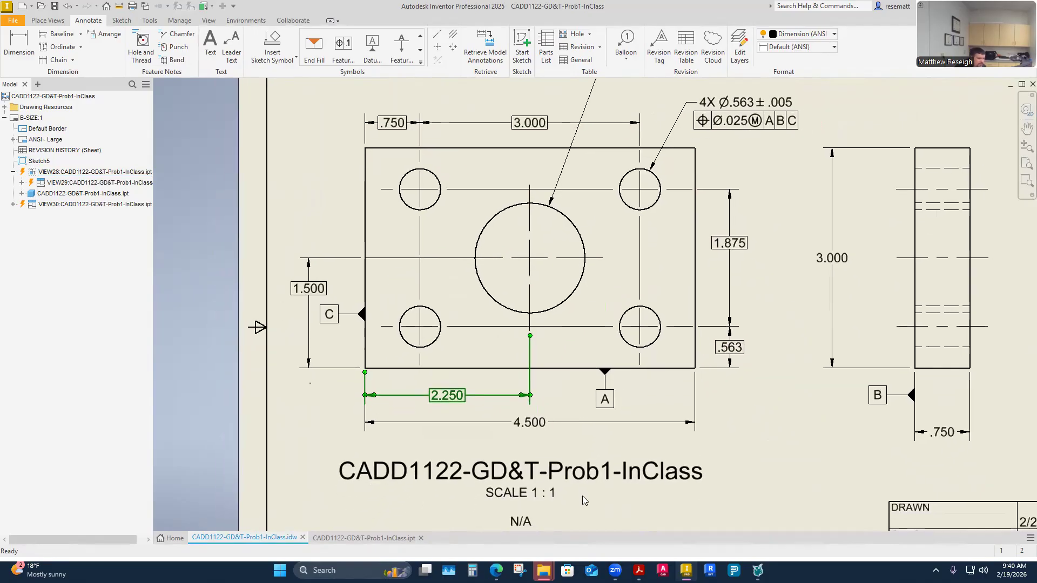
click(757, 423)
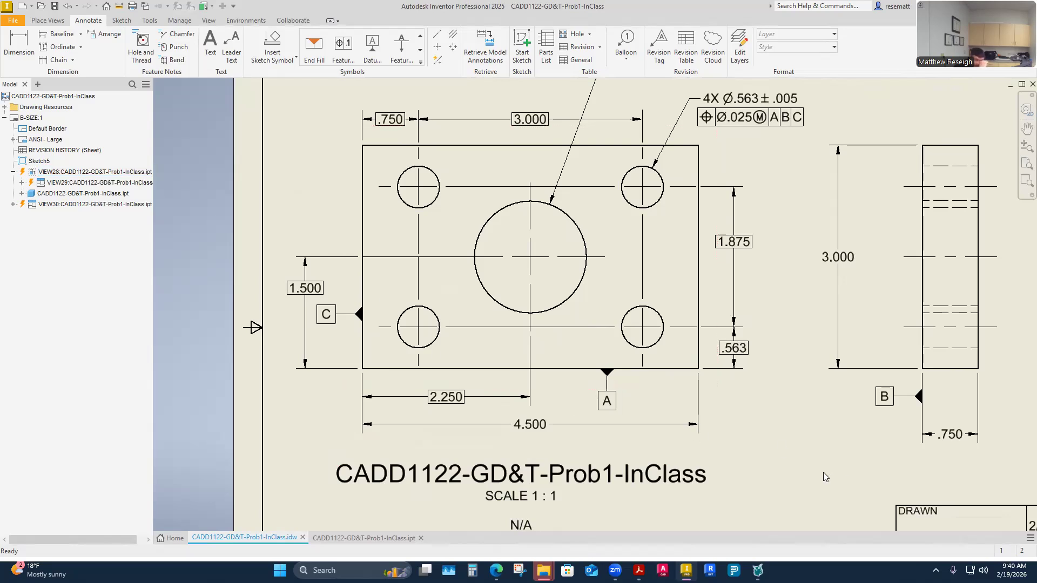
scroll(823, 472, down, 2)
scroll(824, 472, up, 2)
scroll(823, 472, down, 2)
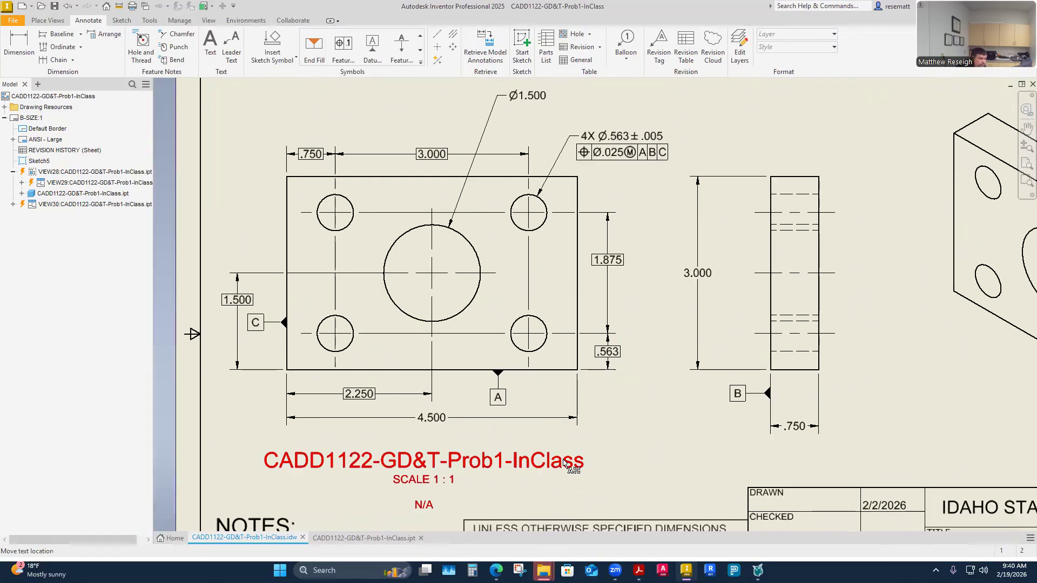
scroll(472, 151, up, 2)
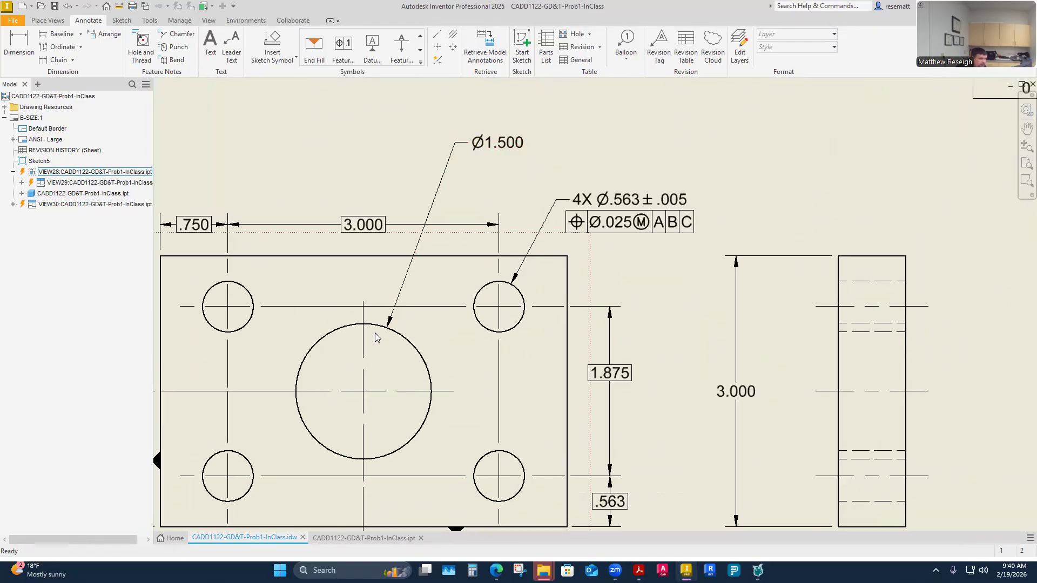
scroll(378, 338, down, 2)
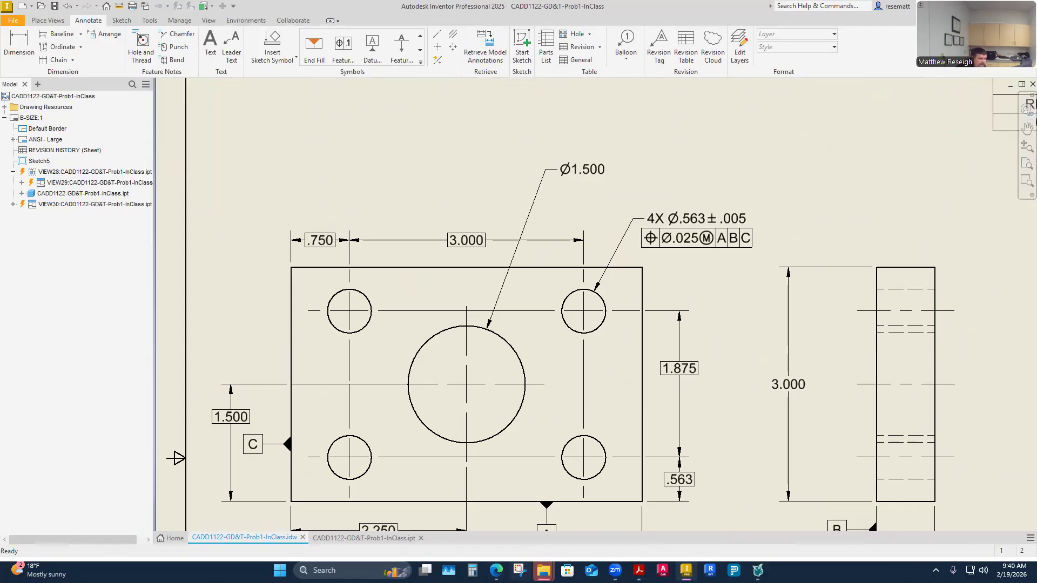
Step: Switch to the CADD1122-GD&T-Prob1 PDF in Acrobat, enlarge it to compare the finished annotations, and return to the Inventor drawing
click(639, 570)
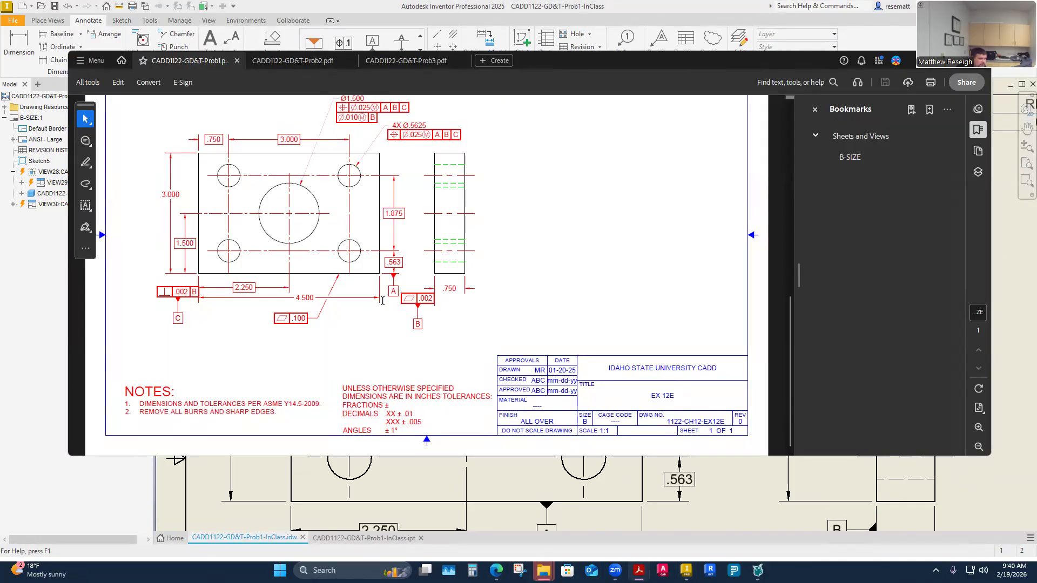
click(954, 61)
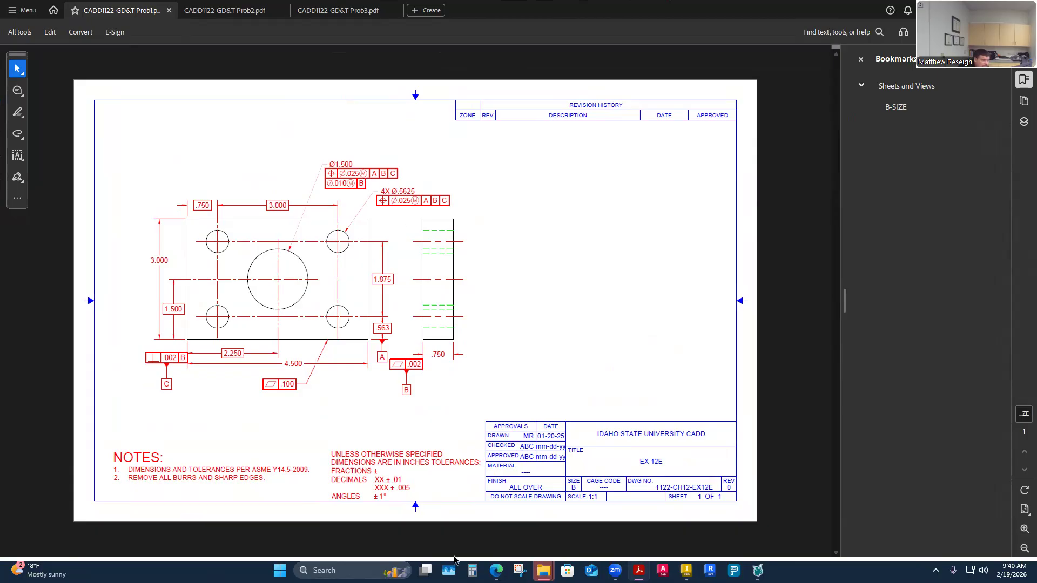
mouse_move(544, 570)
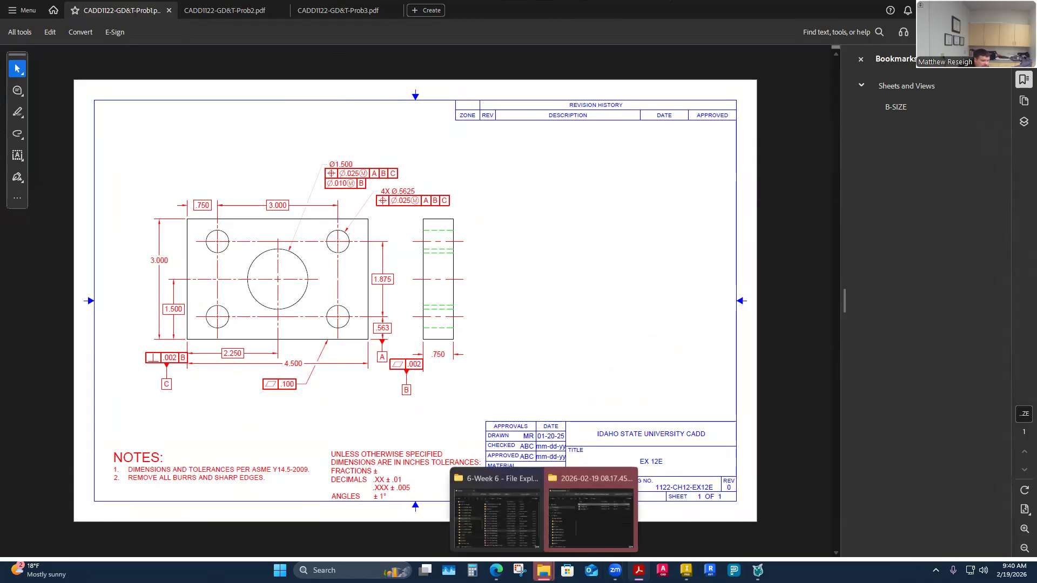
click(589, 513)
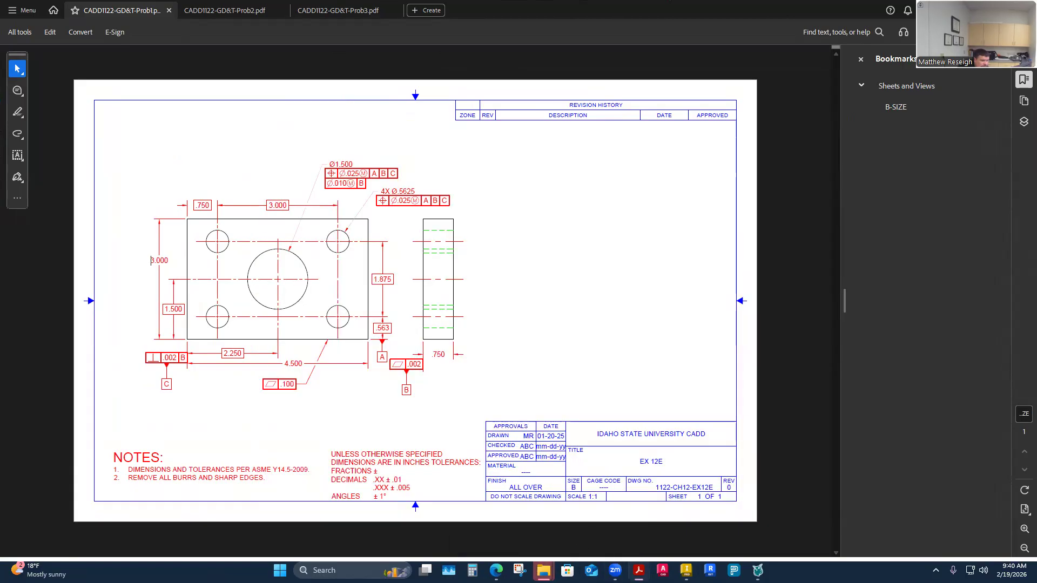
click(686, 570)
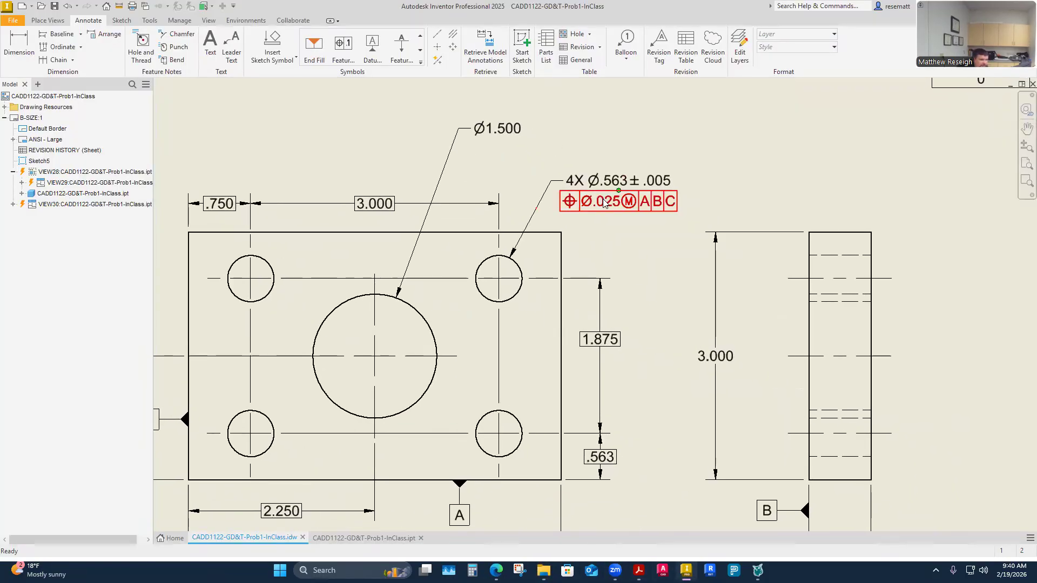
Step: Inspect the 4X Ø.563 ± .005 hole callout, switch to Calculator and compute the upper size limit as .563 + .005
scroll(600, 182, down, 3)
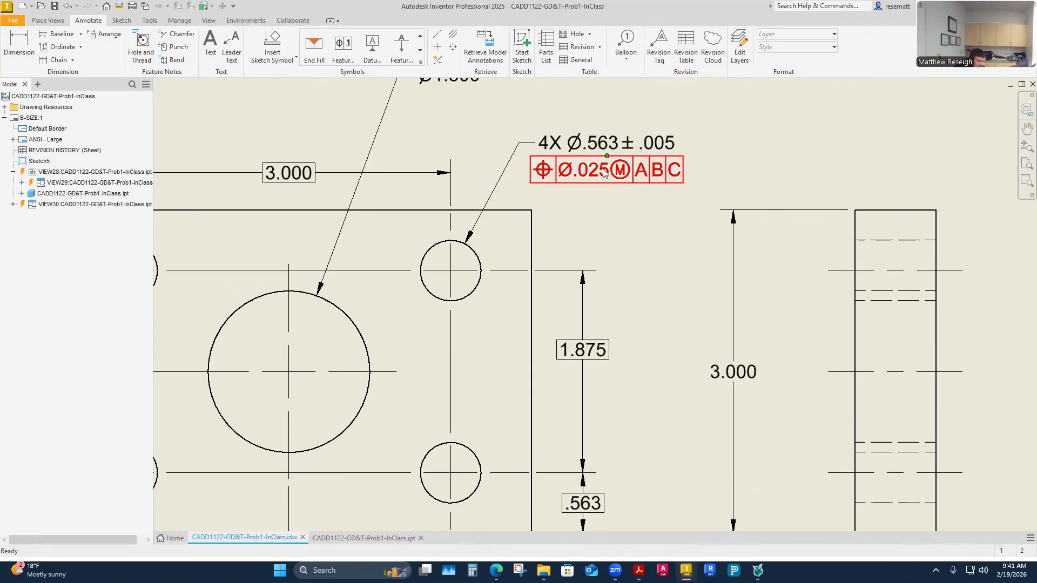
scroll(601, 173, up, 1)
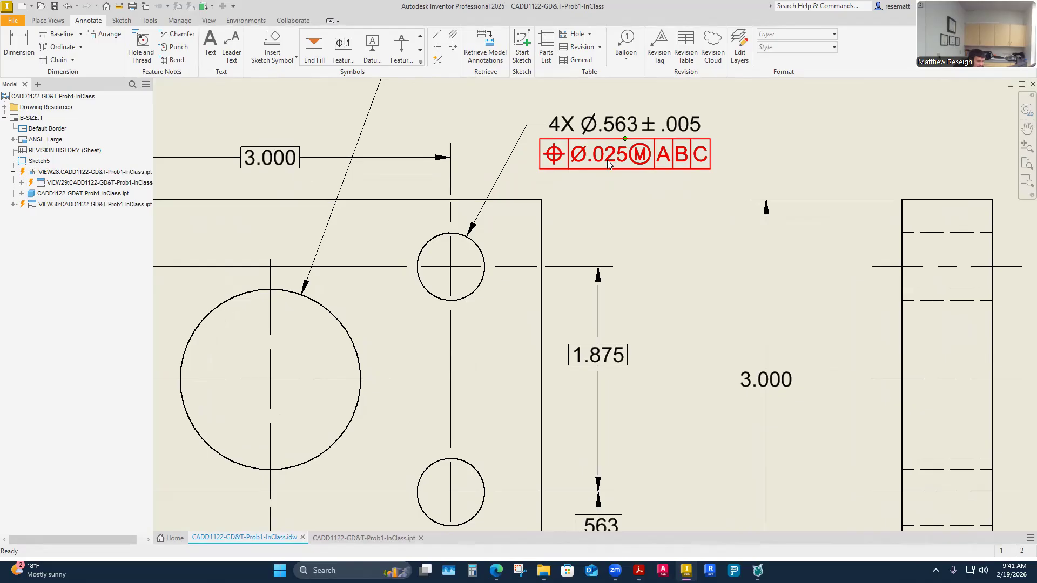
scroll(612, 162, up, 2)
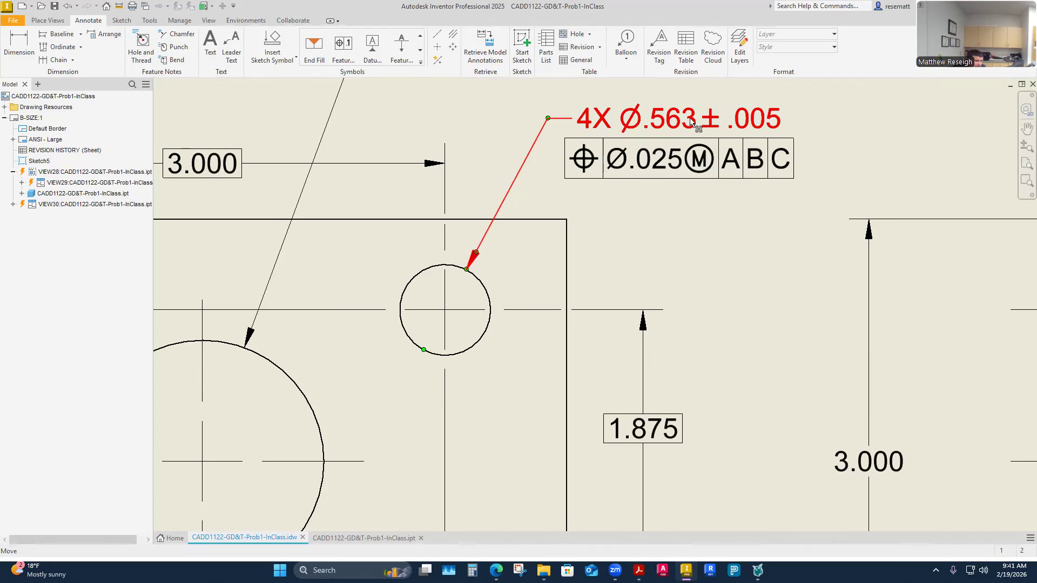
click(472, 570)
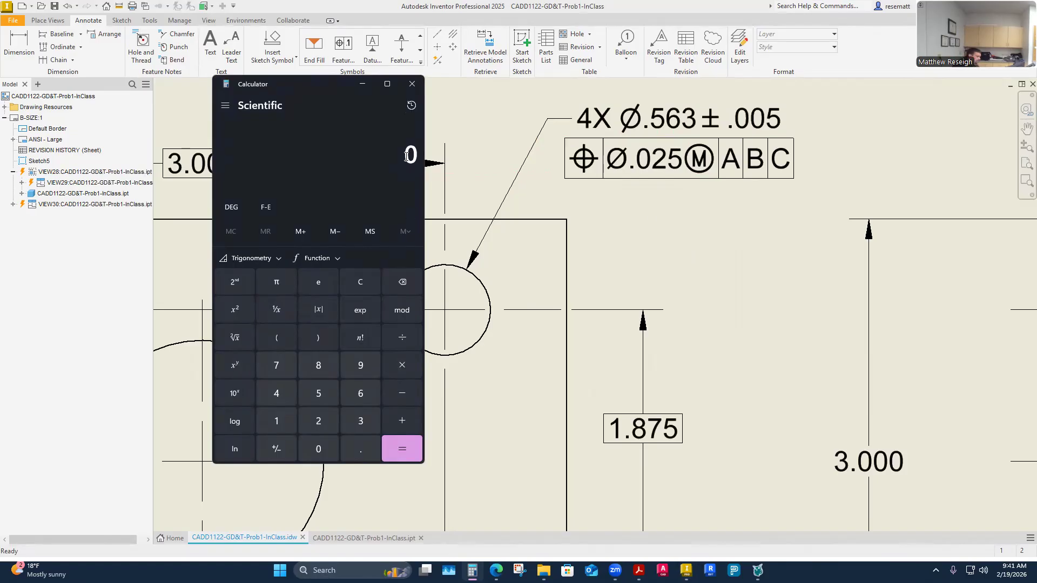
text(.563+.005)
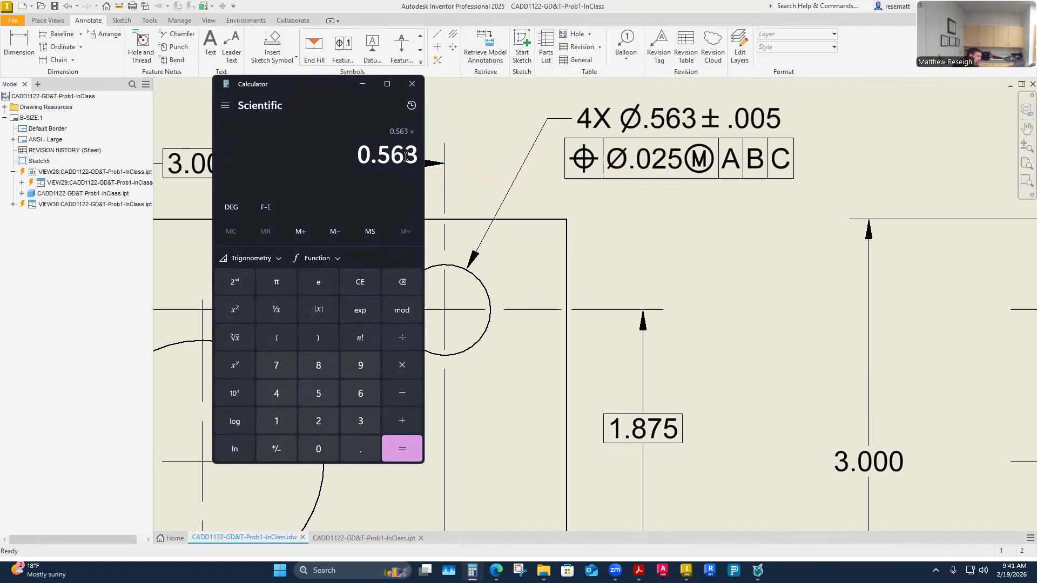
key(Return)
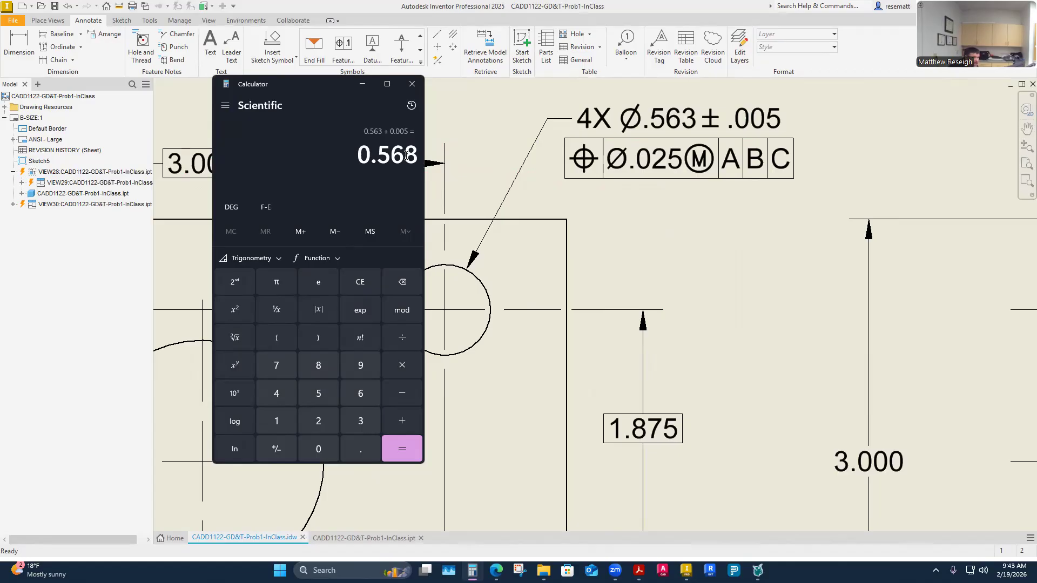
Step: Compute the lower size limit of the four small holes as .563 - .005
text(0.562)
key(BackSpace)
text(3)
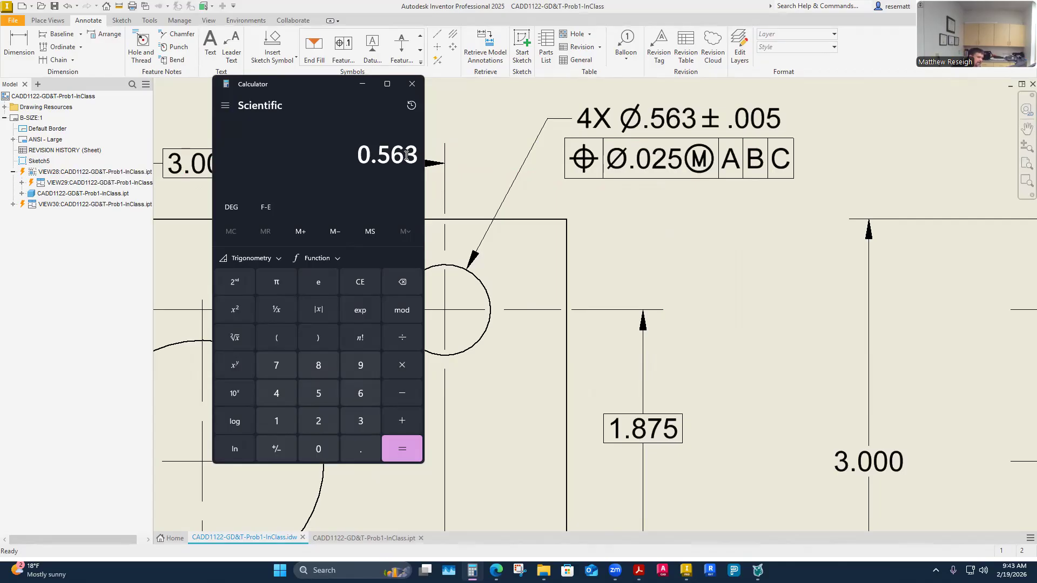
text(-.005)
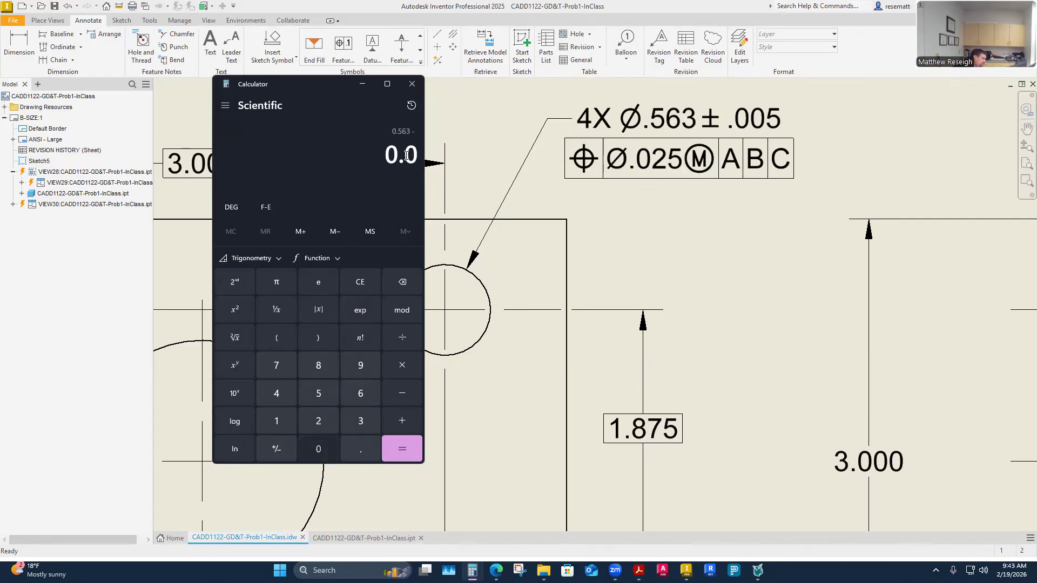
key(Return)
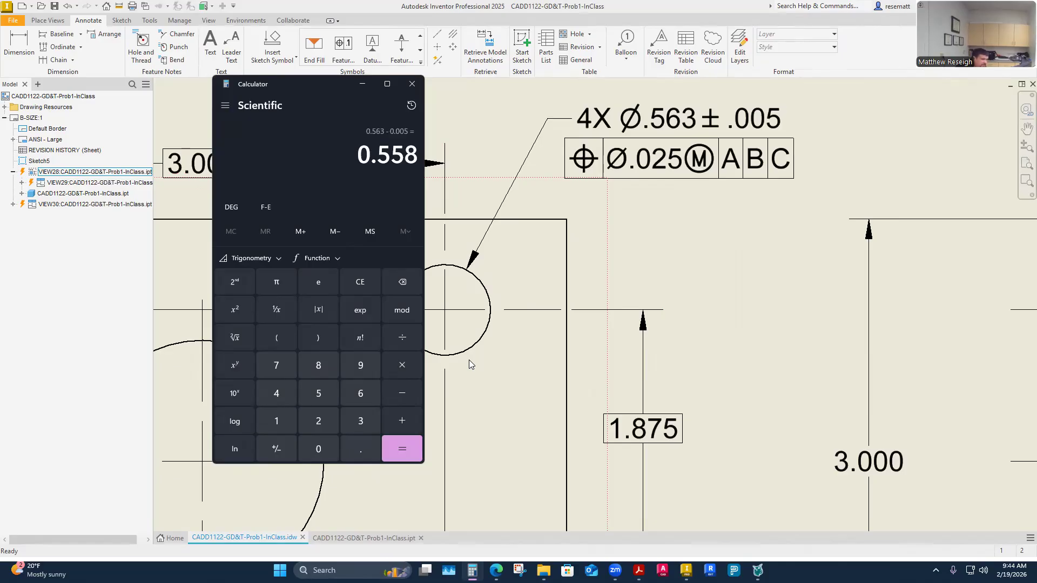
Step: Recheck the hole callout in the drawing and repeat the .563 - .005 calculation
click(673, 123)
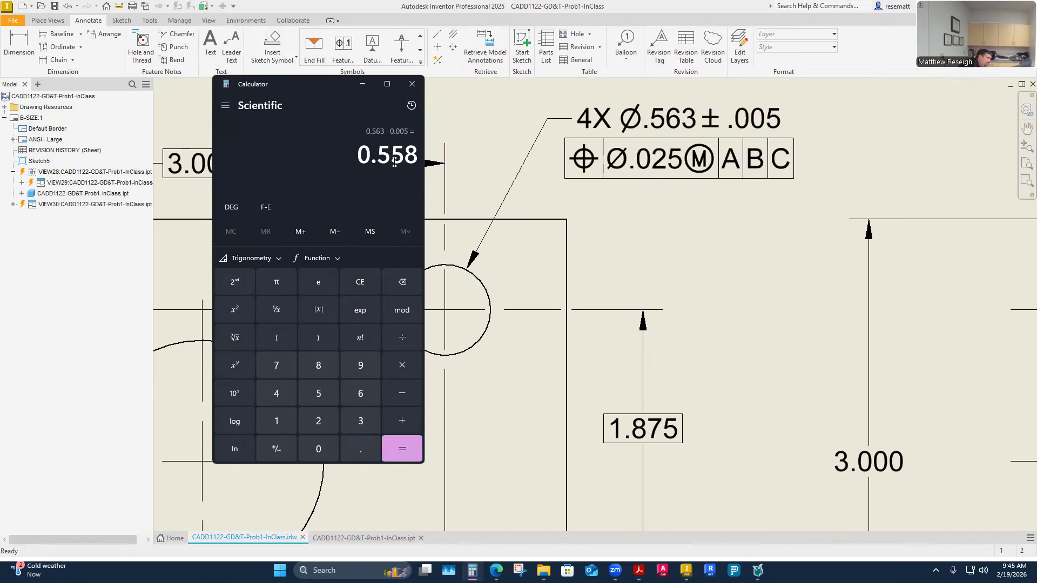
text(563 )
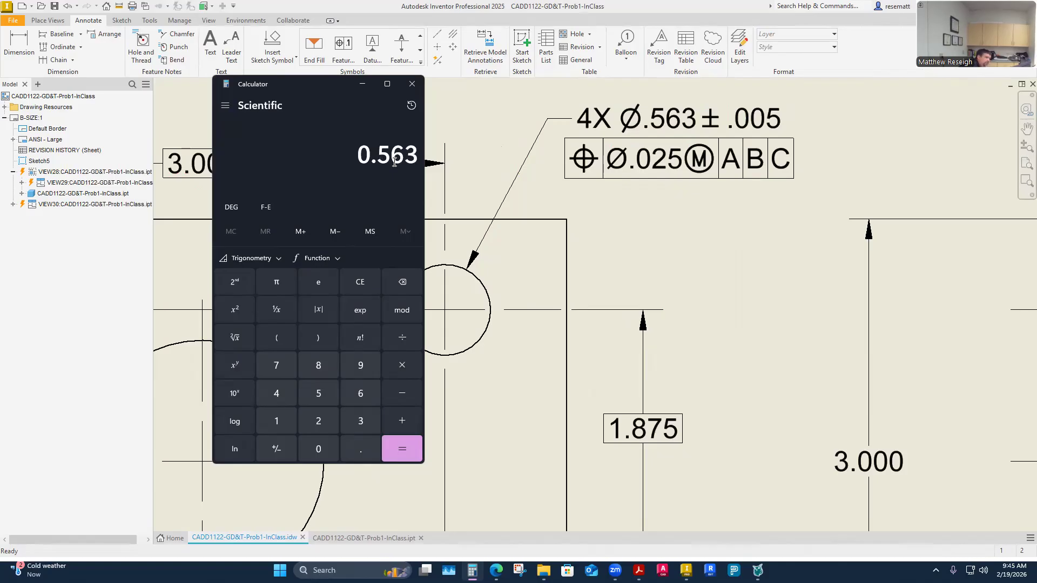
text(- 0.005)
key(Return)
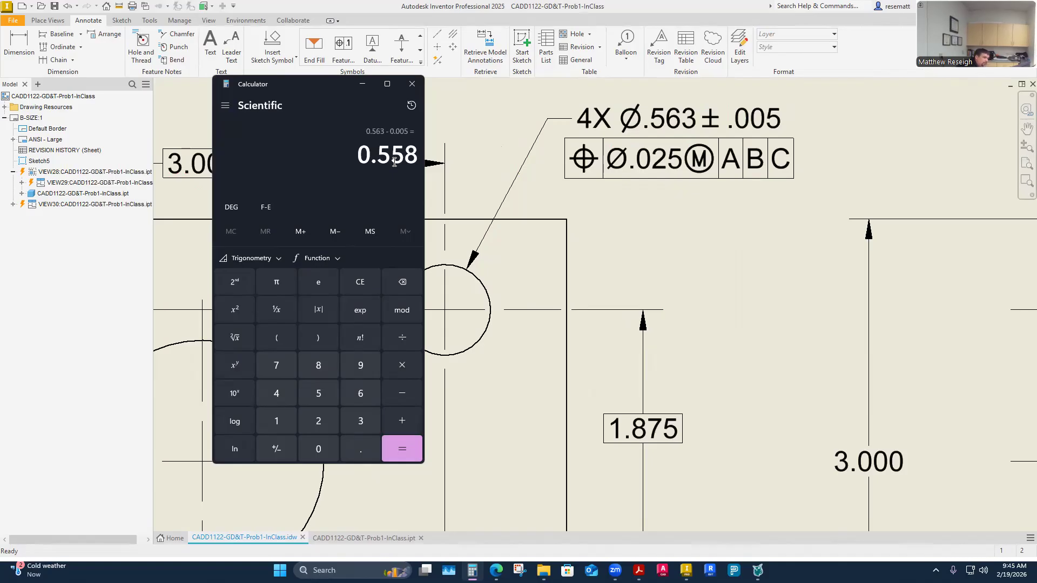
click(347, 285)
text(.)
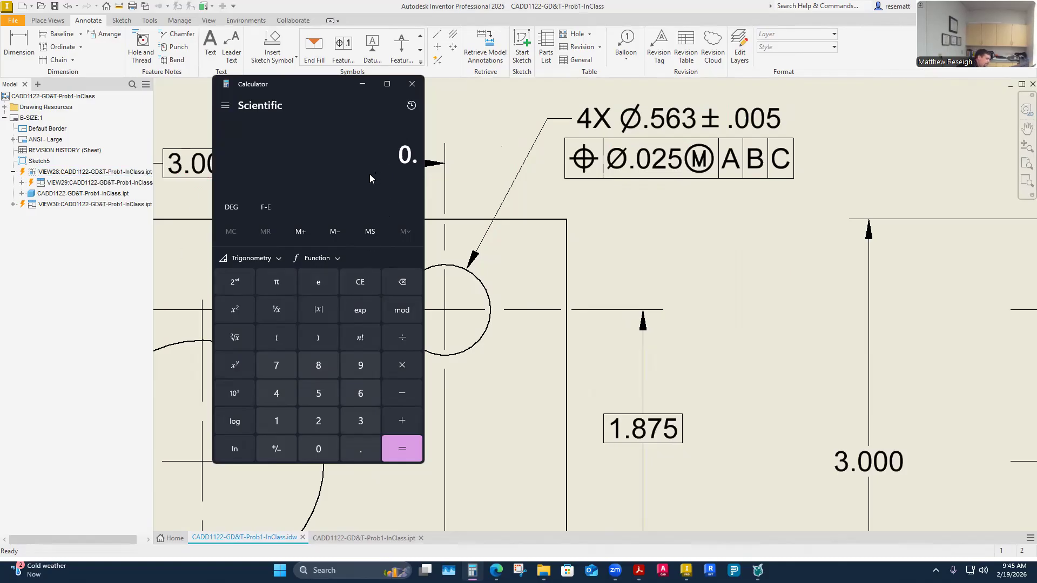
text(56)
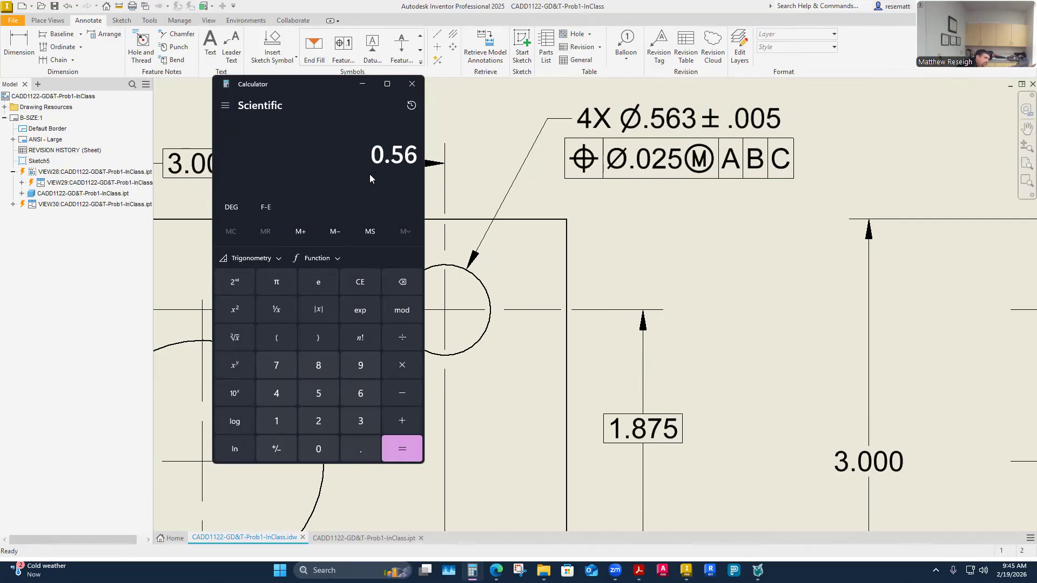
text(3)
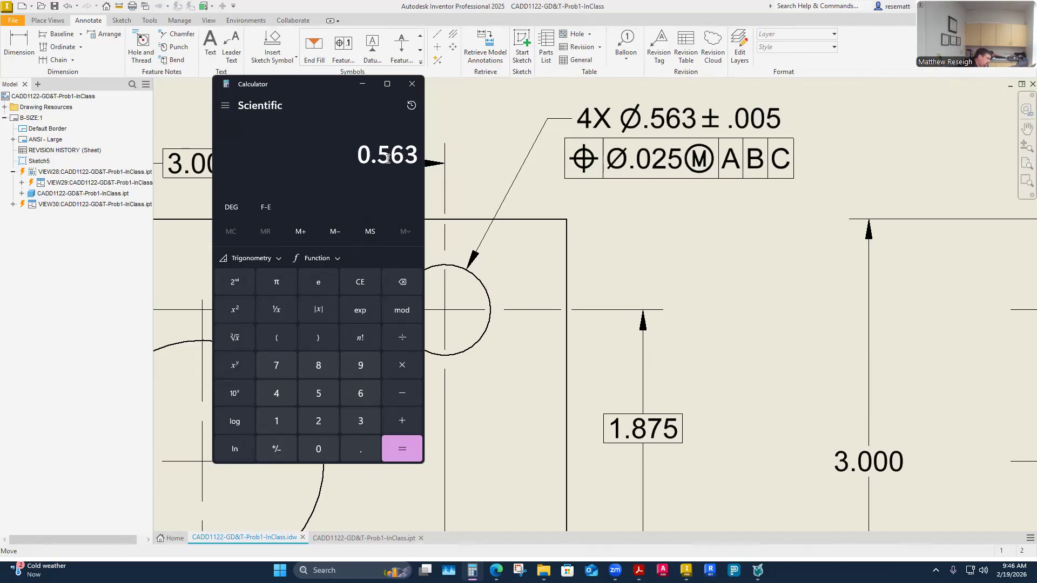
text(.563)
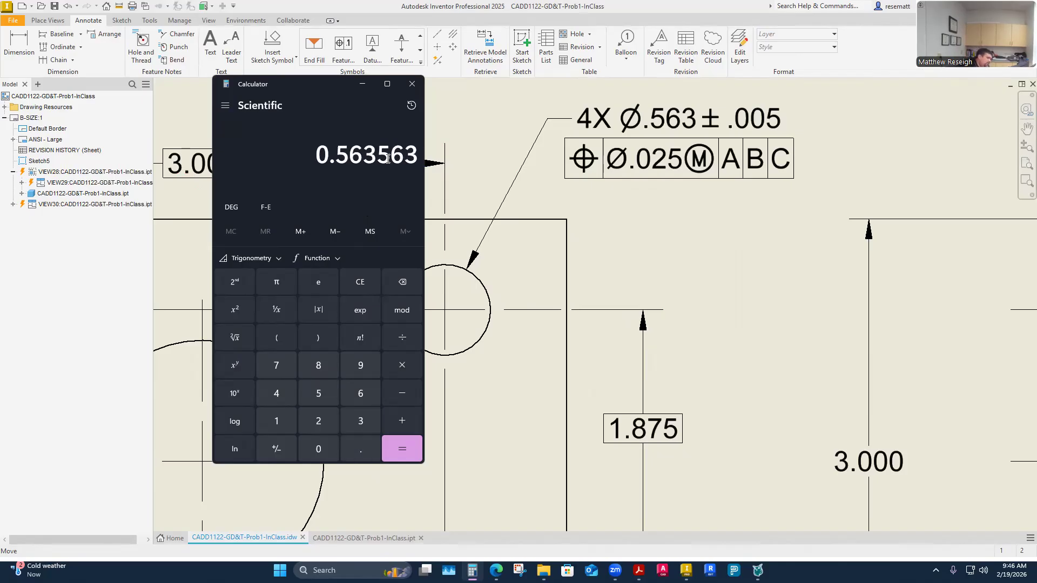
key(BackSpace)
key(BackSpace)
key(BackSpace)
key(BackSpace)
key(BackSpace)
key(BackSpace)
key(BackSpace)
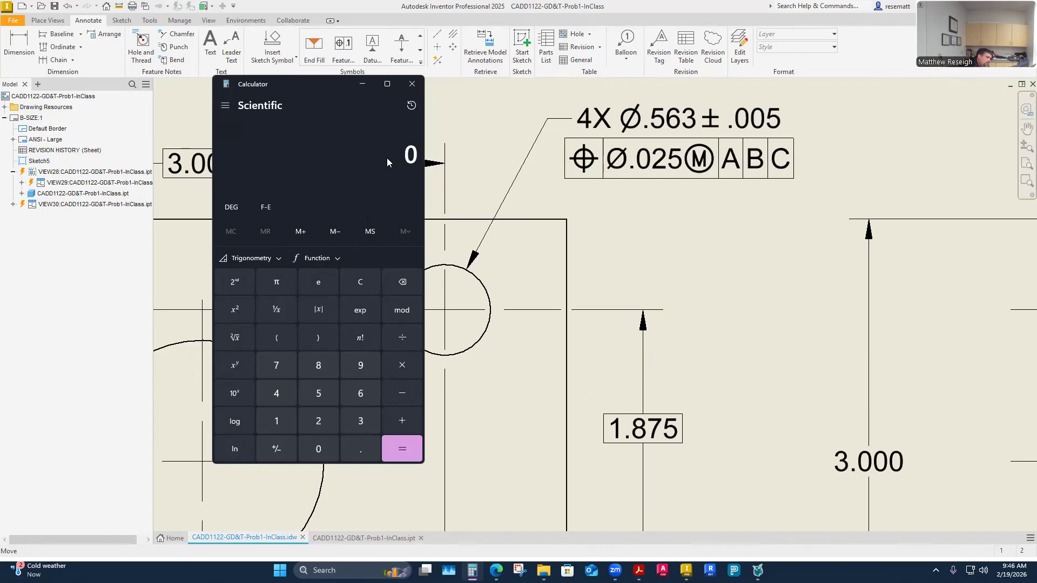
Step: Add the .005 size tolerance to the .025 position tolerance of the small holes in Calculator
text(.)
key(BackSpace)
text(.005)
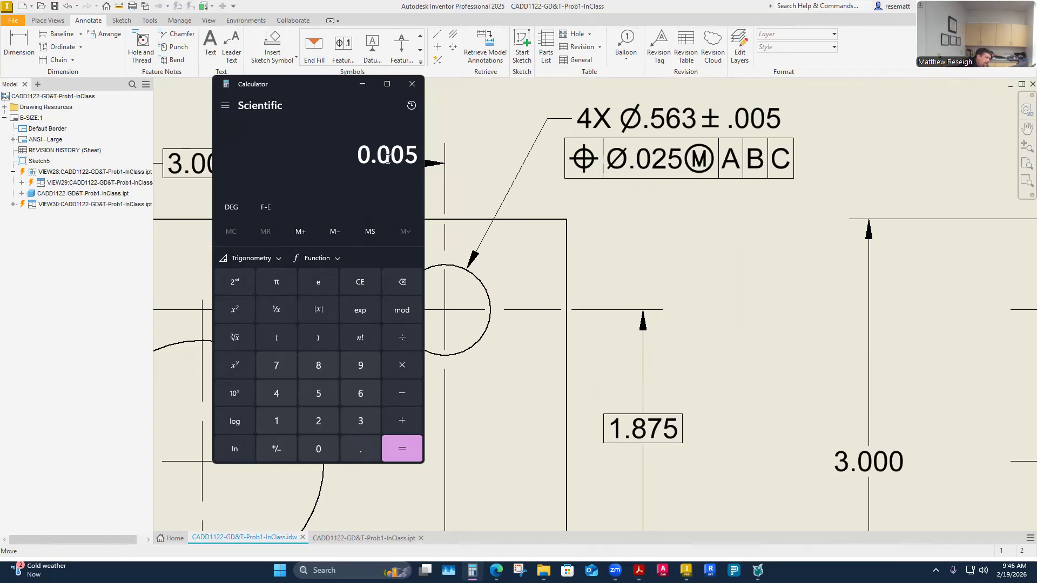
key(plus)
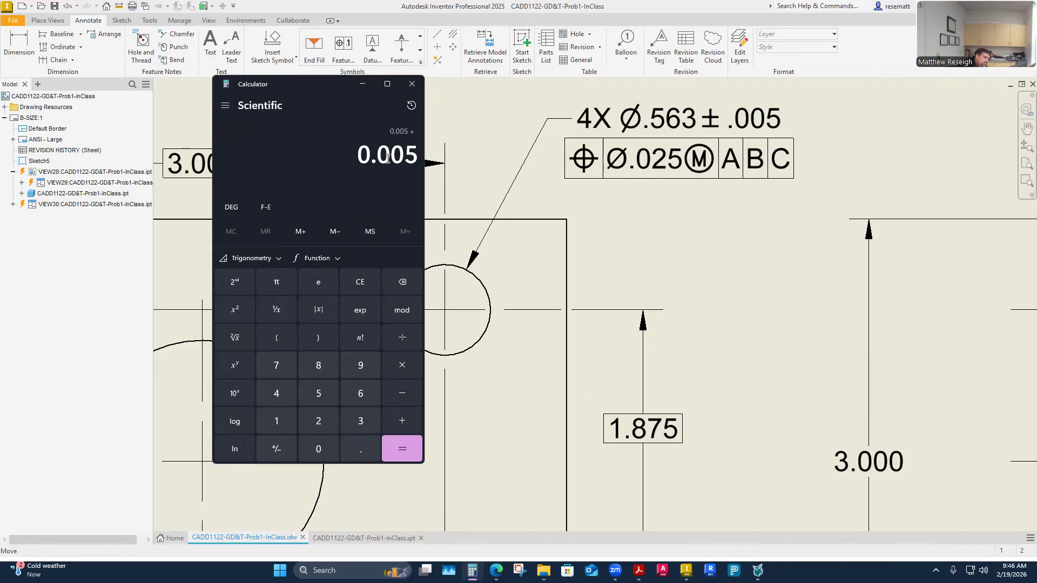
text(.025)
key(Return)
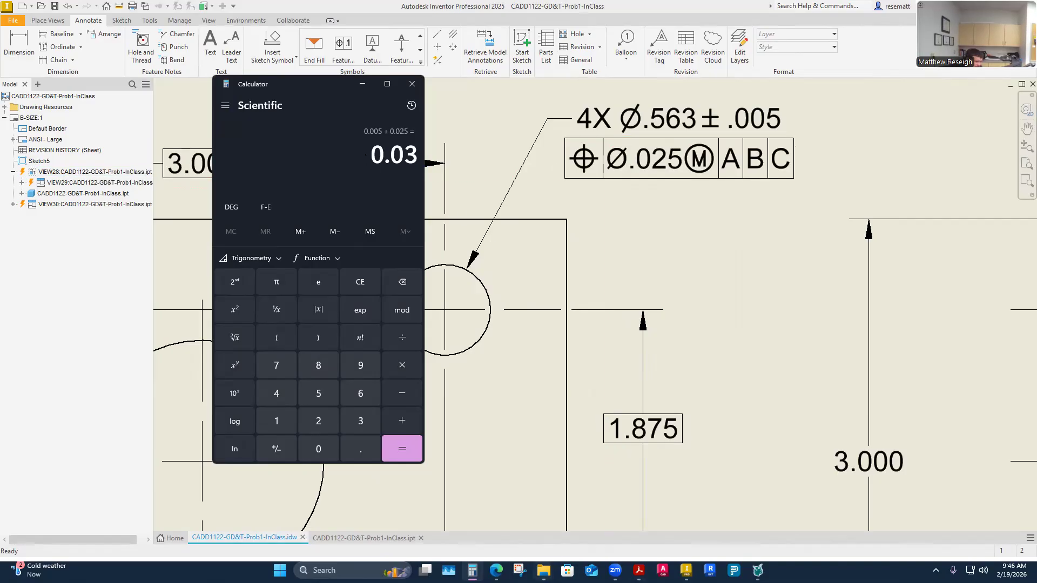
Step: Switch to the CADD1122-GD&T-Prob1-InClass.ipt part and examine the sketched hole circle and the tolerance zones at its center
click(364, 537)
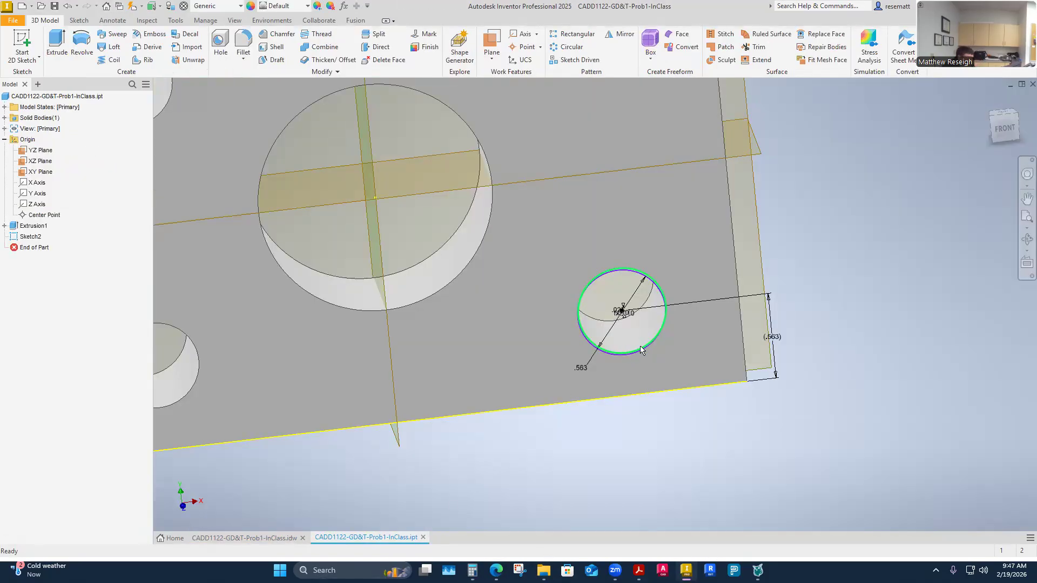
scroll(656, 341, down, 5)
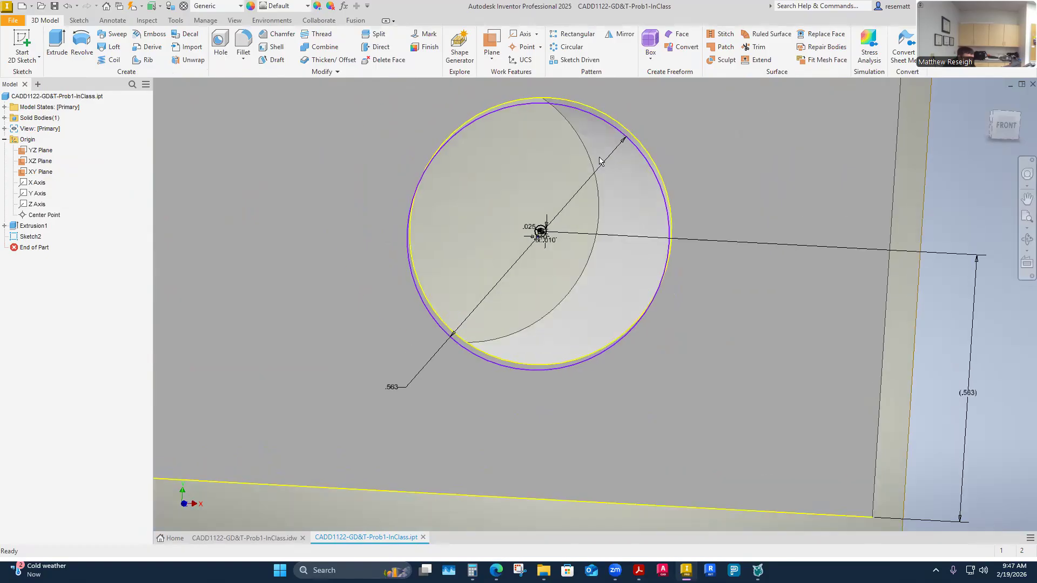
scroll(573, 168, up, 3)
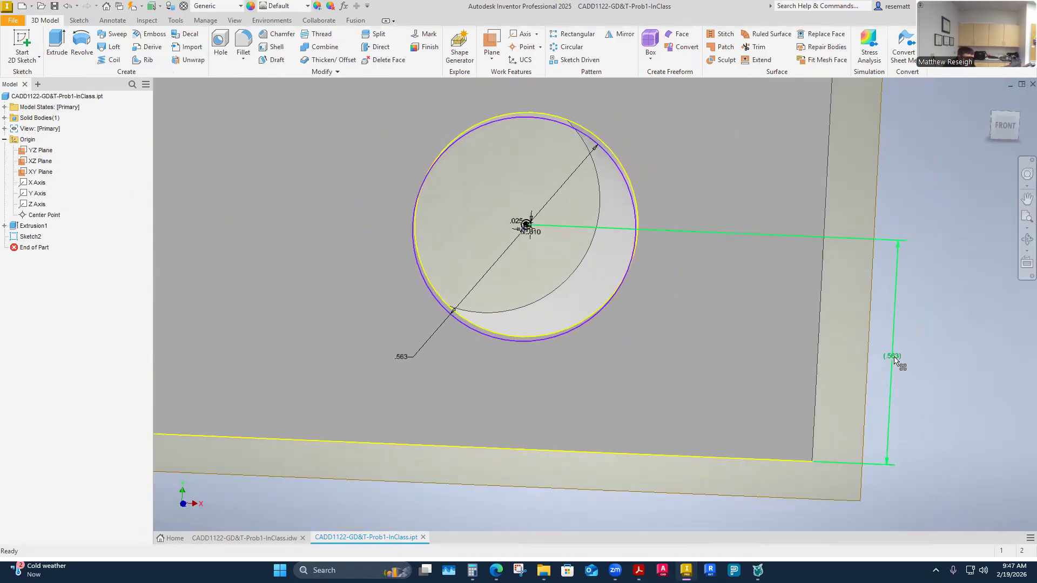
scroll(508, 216, up, 1)
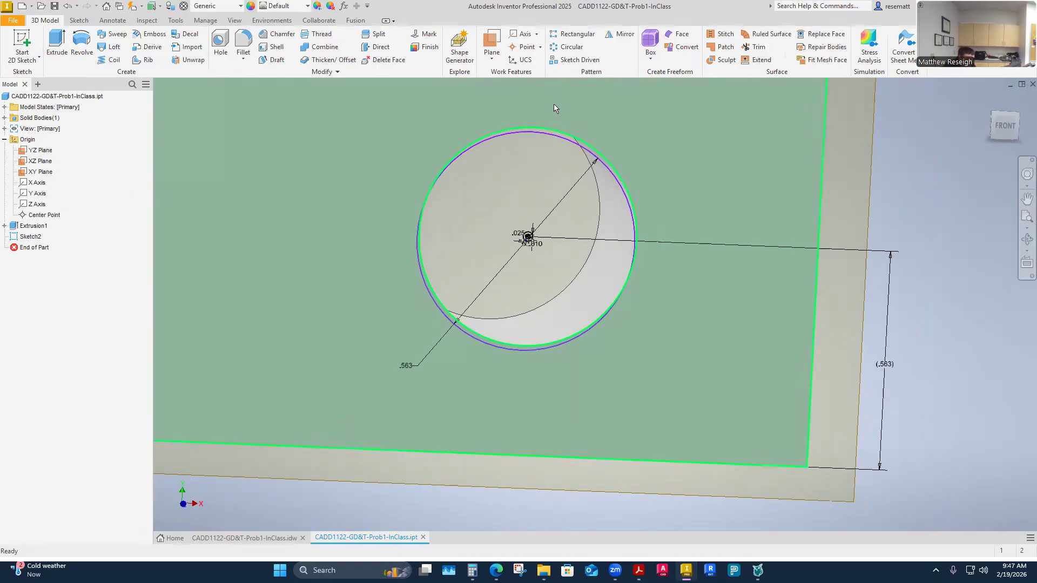
scroll(565, 276, down, 2)
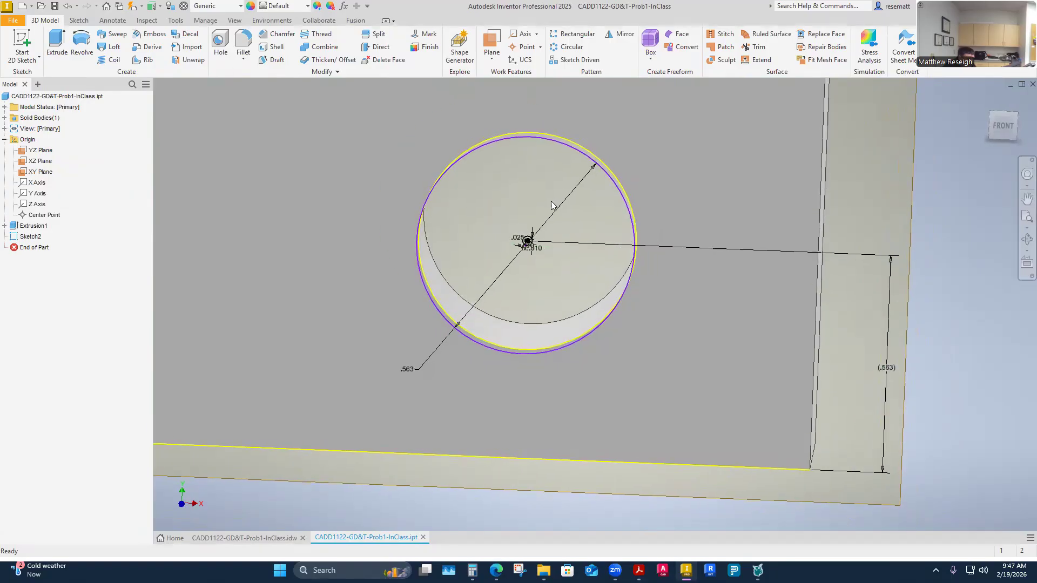
scroll(564, 296, down, 2)
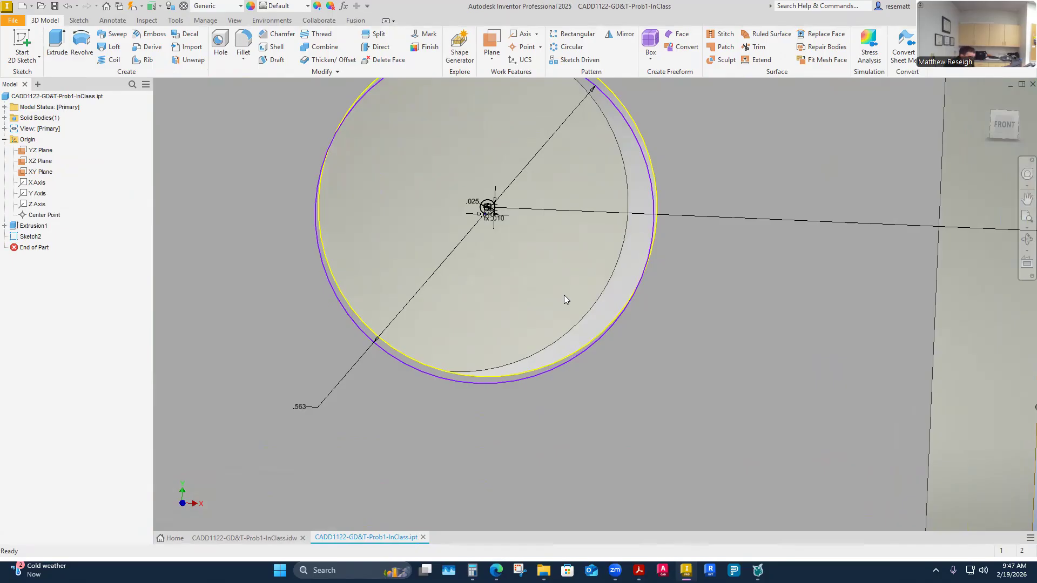
scroll(564, 295, down, 5)
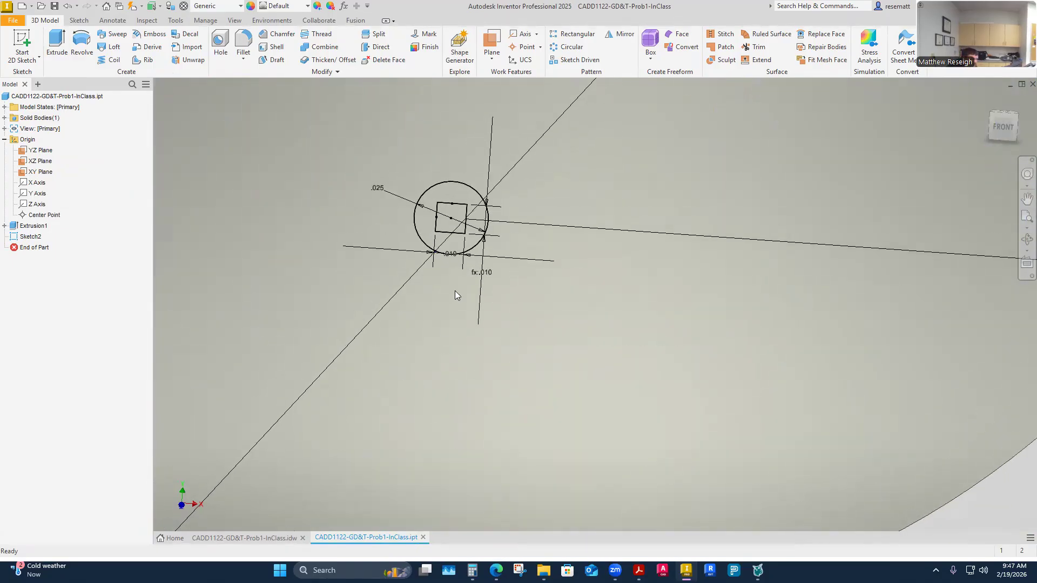
scroll(456, 294, up, 3)
scroll(459, 345, up, 3)
scroll(483, 308, down, 1)
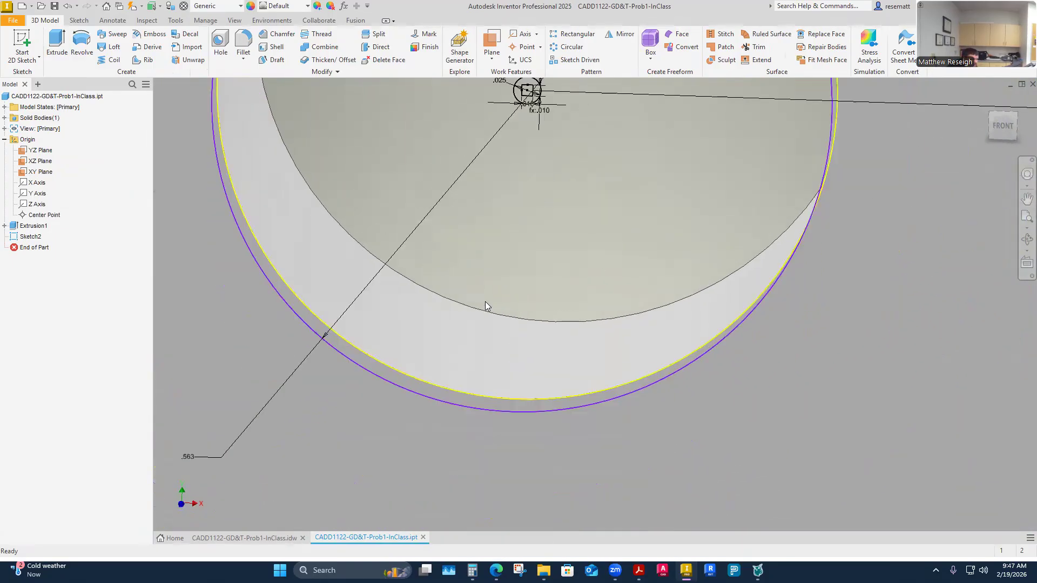
scroll(492, 300, up, 1)
scroll(462, 320, up, 1)
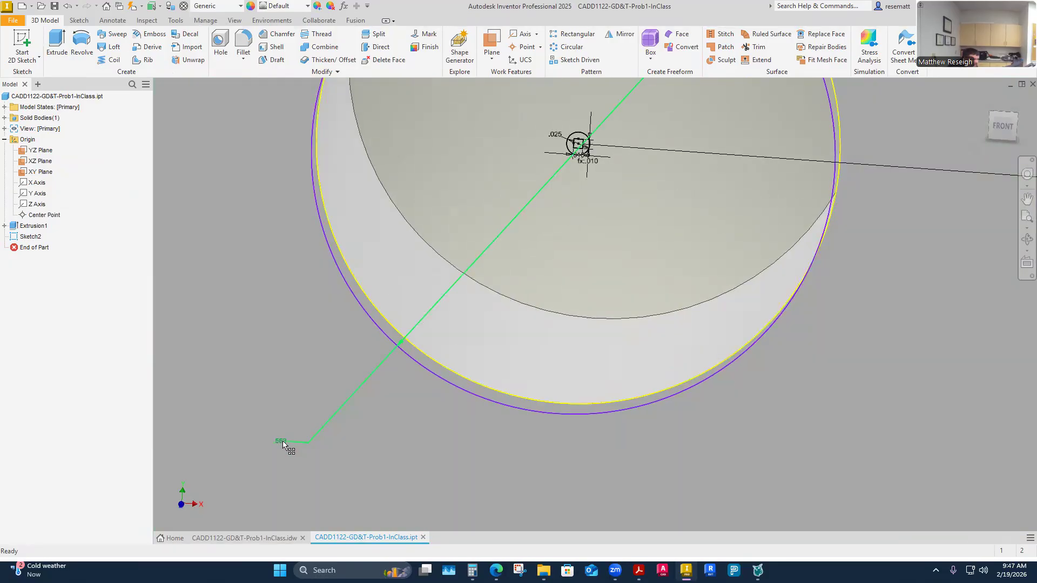
scroll(612, 253, down, 5)
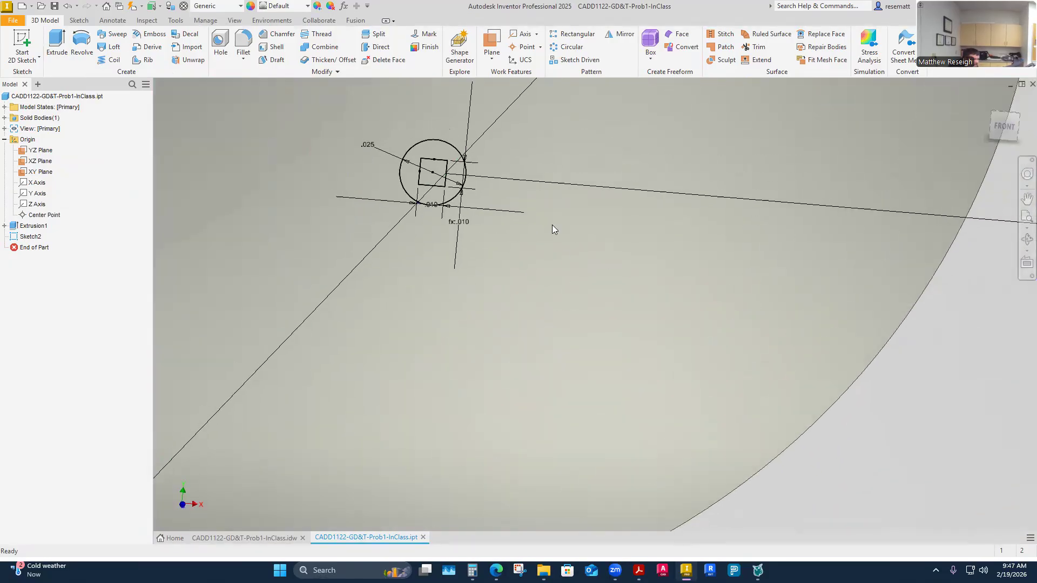
scroll(678, 239, up, 6)
scroll(538, 306, down, 1)
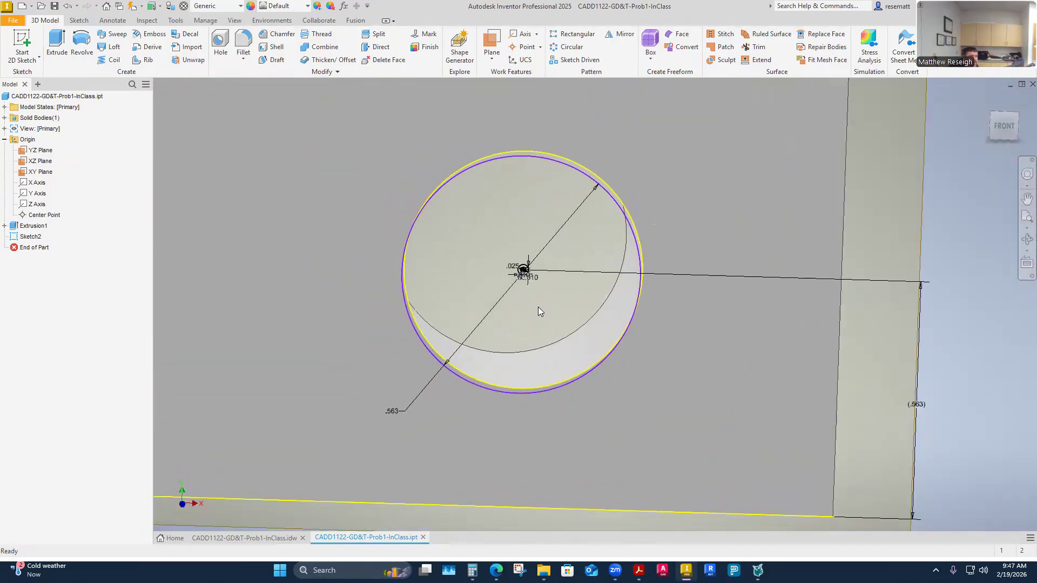
Step: Set the diameter of the circular tolerance zone at the small hole's center to .03
scroll(523, 313, down, 5)
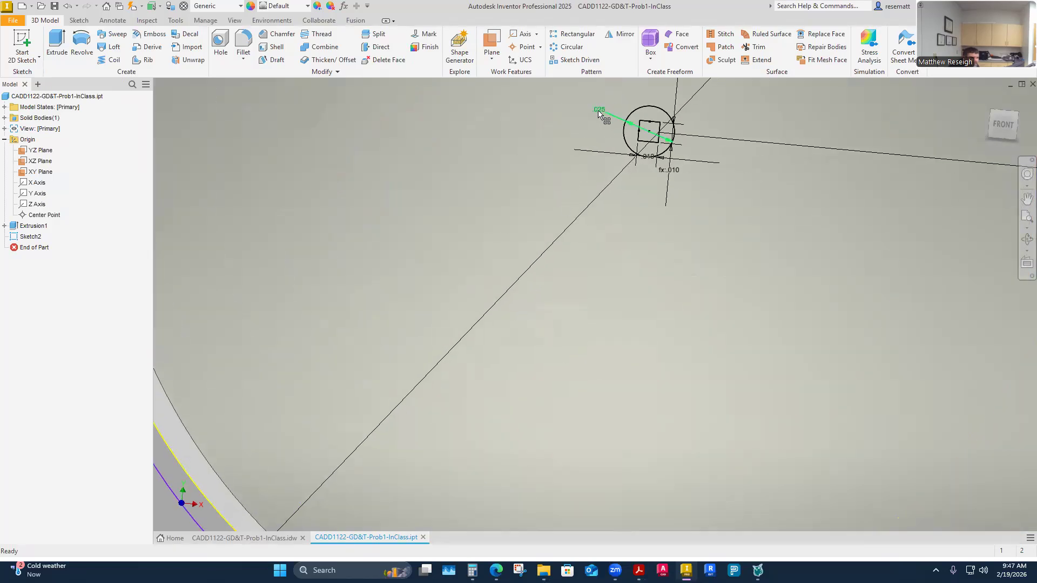
double_click(598, 111)
text(.03)
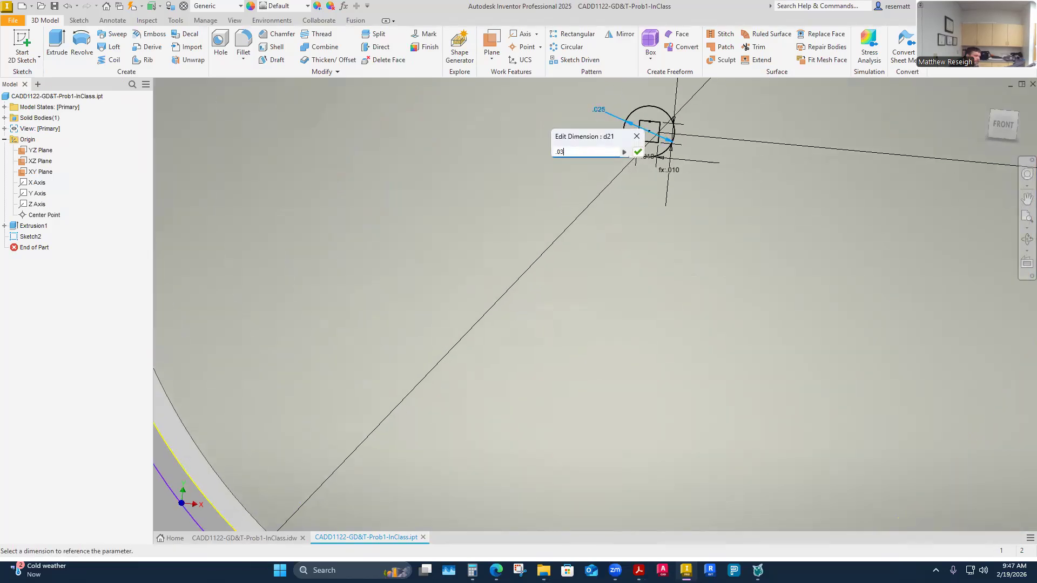
click(638, 152)
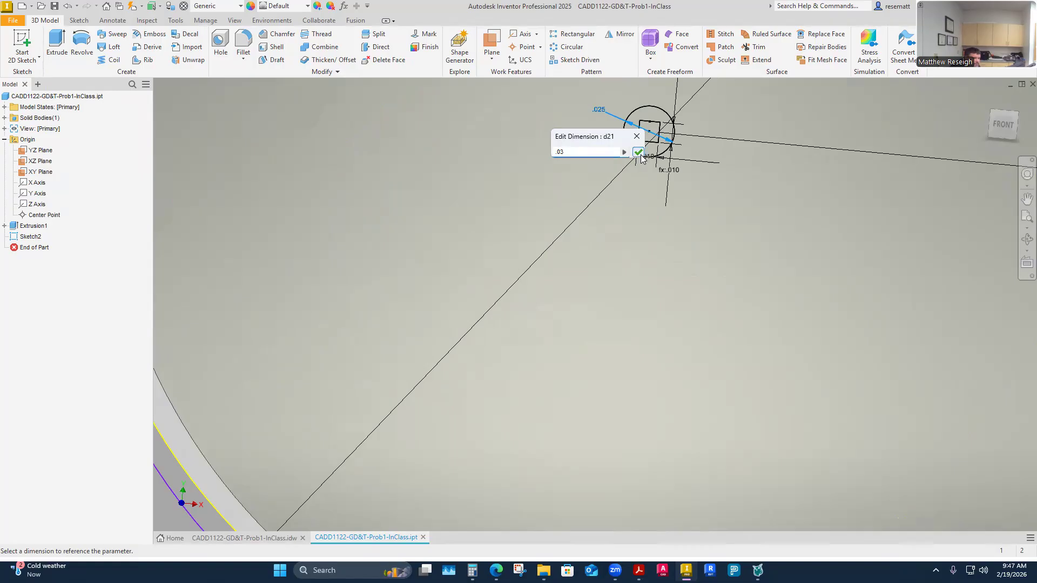
Step: Examine the enlarged circular tolerance zone against the square zone and the surrounding hole in the plate
scroll(572, 297, up, 3)
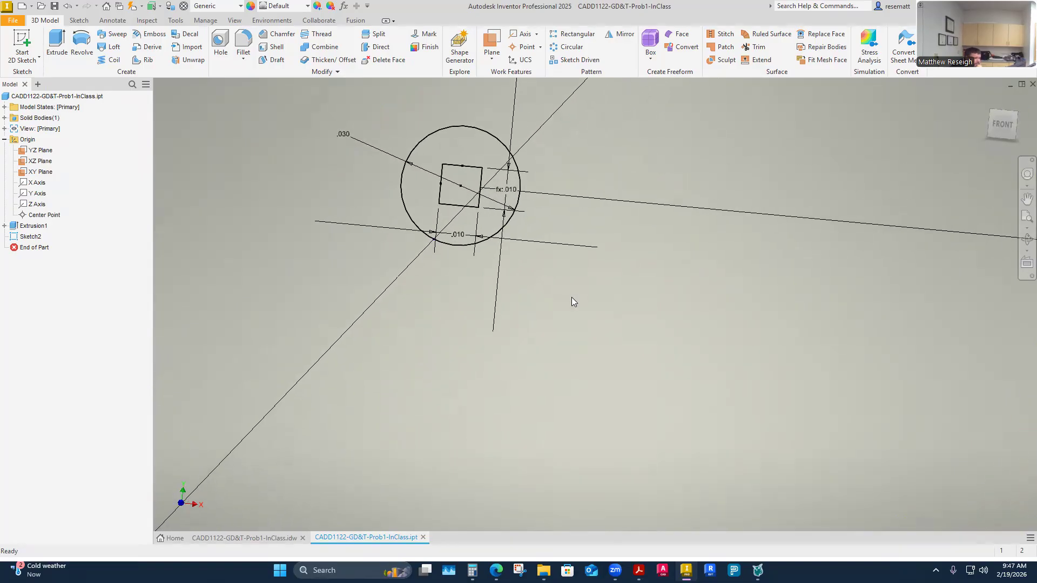
scroll(572, 298, down, 4)
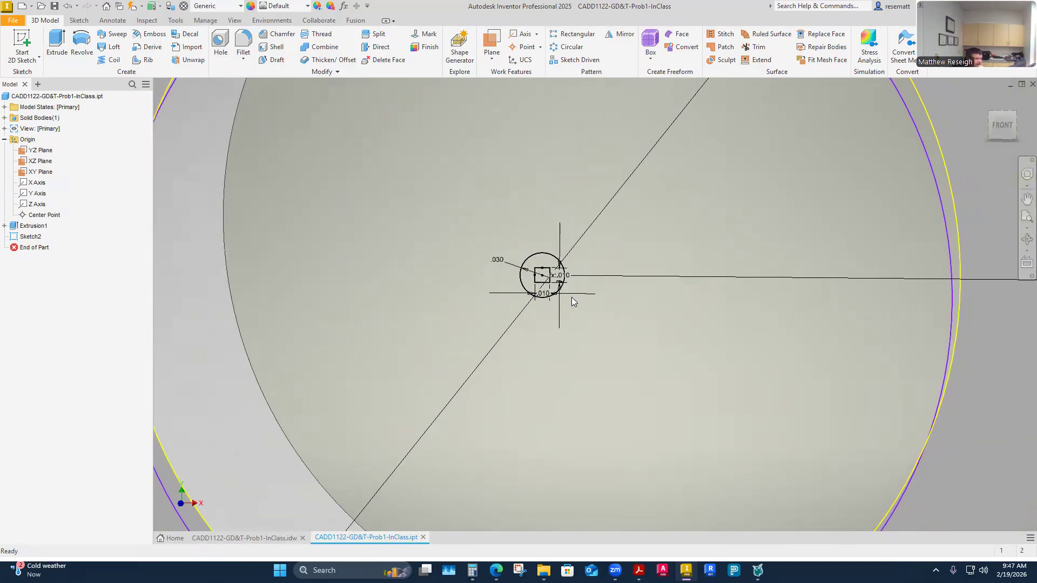
scroll(571, 297, down, 2)
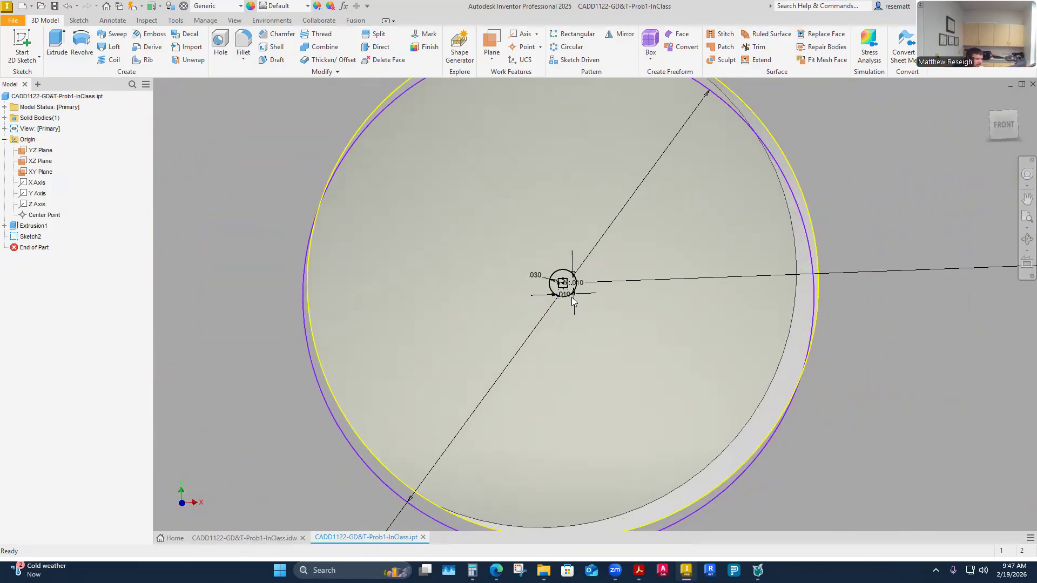
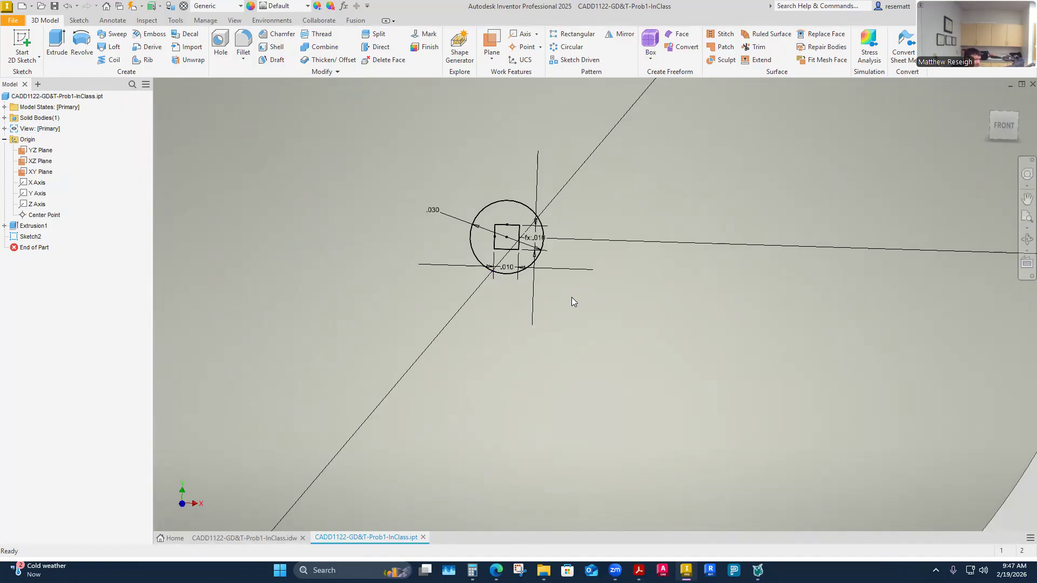
scroll(572, 297, up, 3)
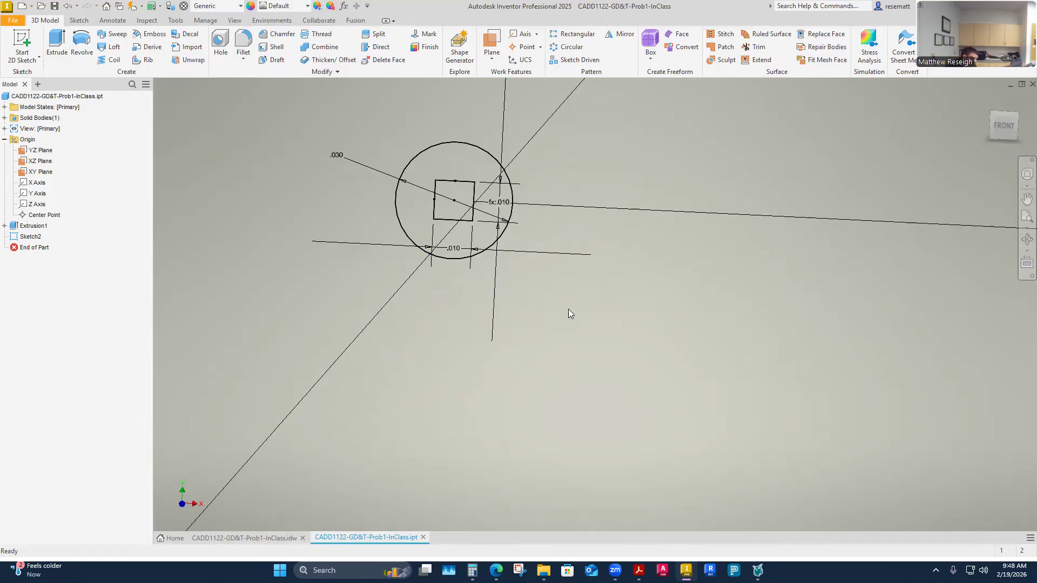
scroll(565, 277, up, 8)
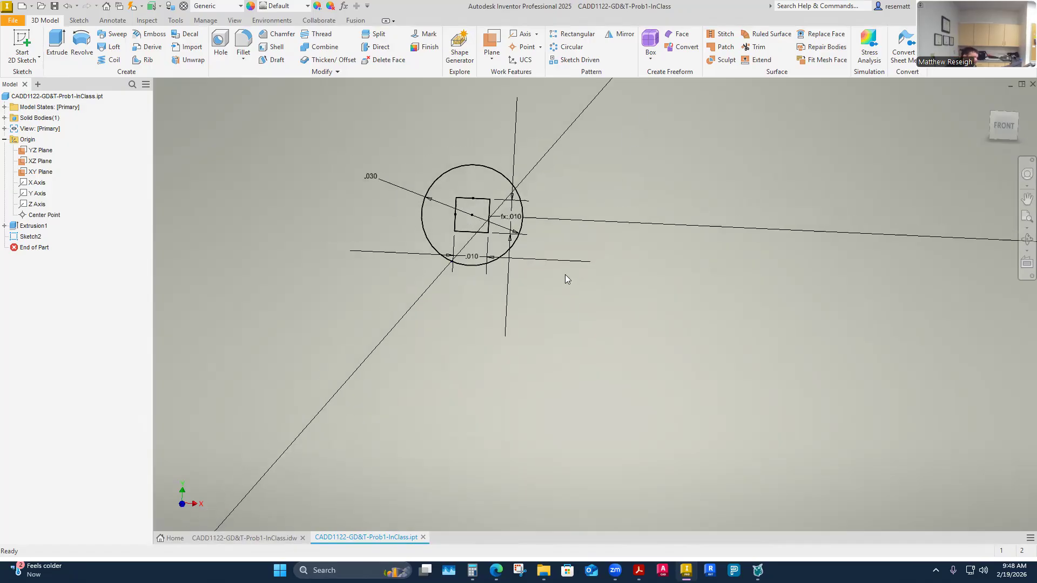
scroll(607, 317, up, 8)
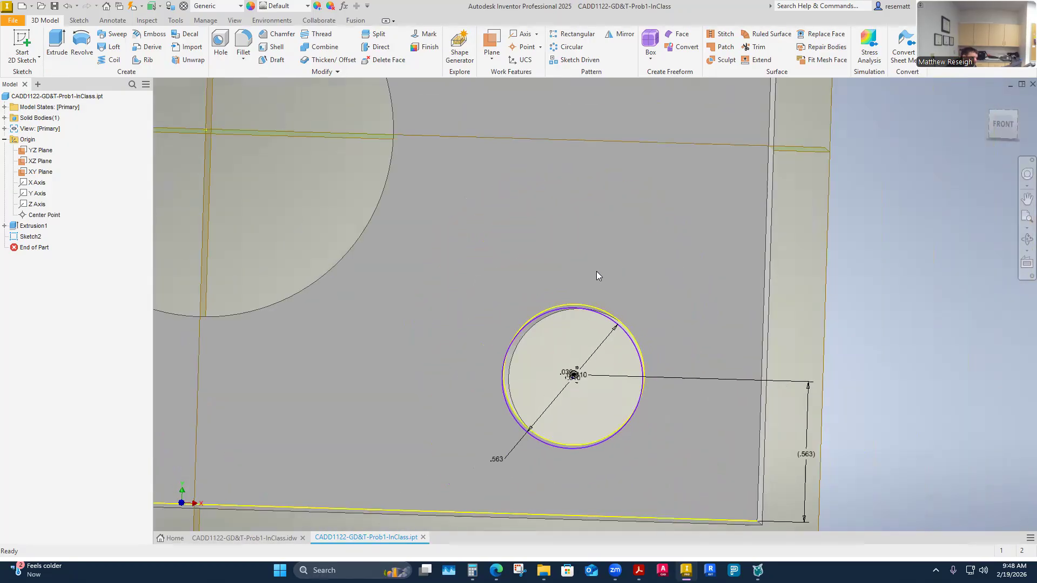
mouse_move(575, 341)
shift+middle_down()
mouse_move(615, 424)
mouse_move(633, 414)
shift+middle_up()
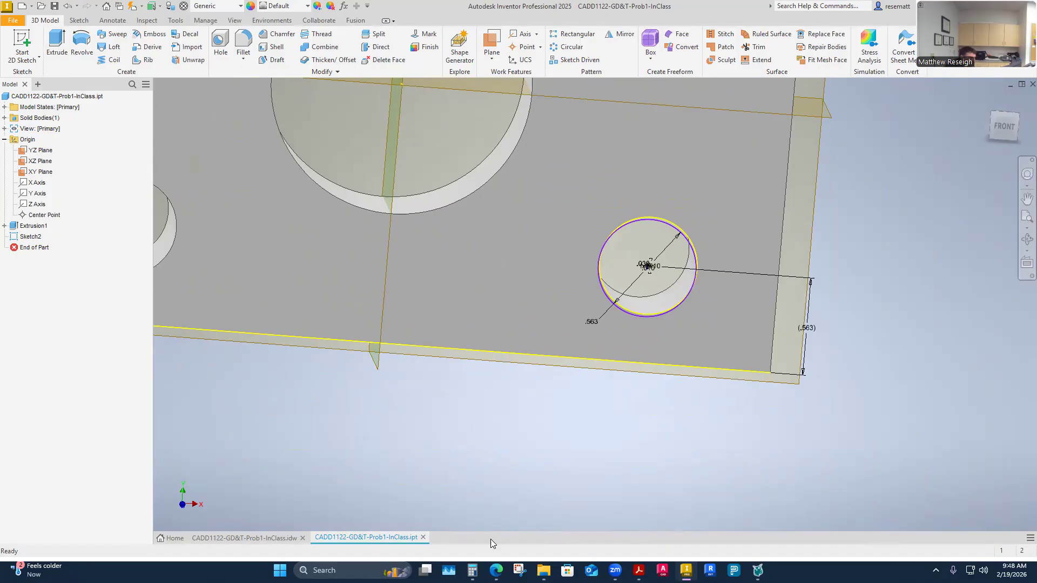
shift+middle_drag(555, 392, 777, 392)
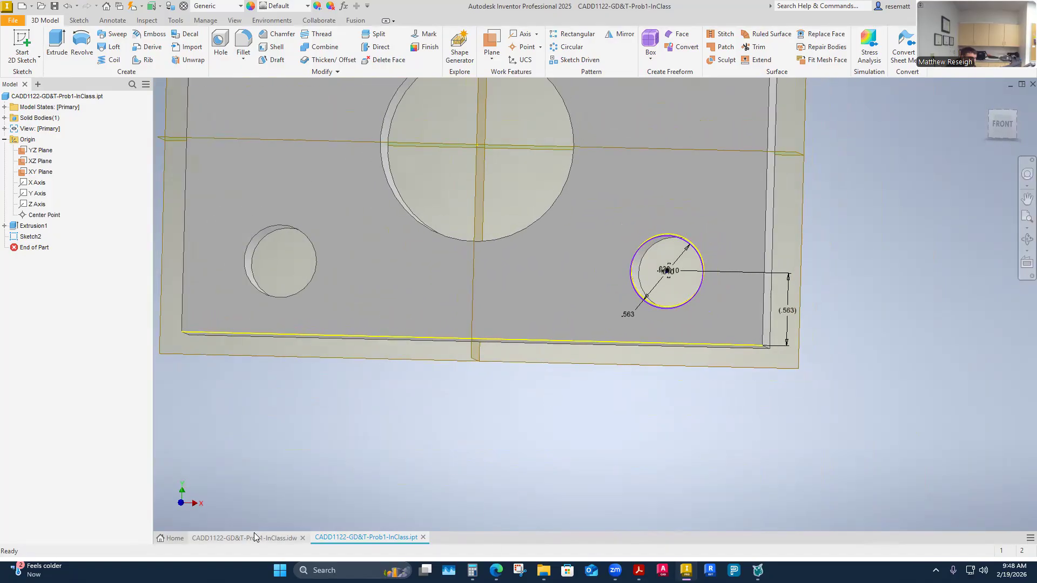
Step: Return to the CADD1122-GD&T-Prob1-InClass.idw drawing and inspect the 4X small-hole callout and the large center hole's diameter dimension
click(254, 537)
scroll(594, 416, down, 2)
scroll(682, 200, up, 2)
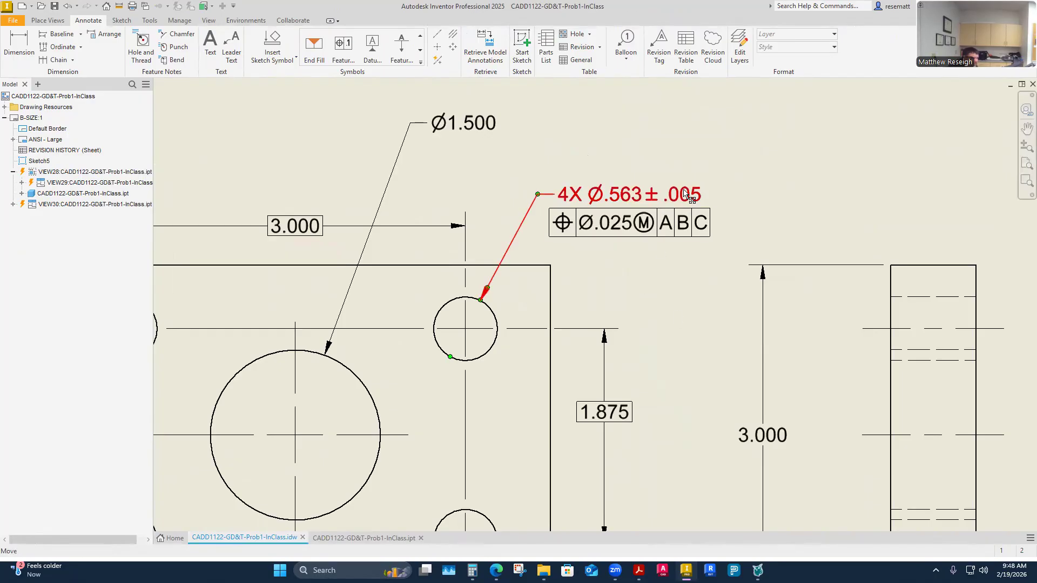
scroll(642, 290, down, 1)
middle_drag(589, 319, 634, 329)
scroll(518, 280, up, 2)
scroll(506, 313, up, 1)
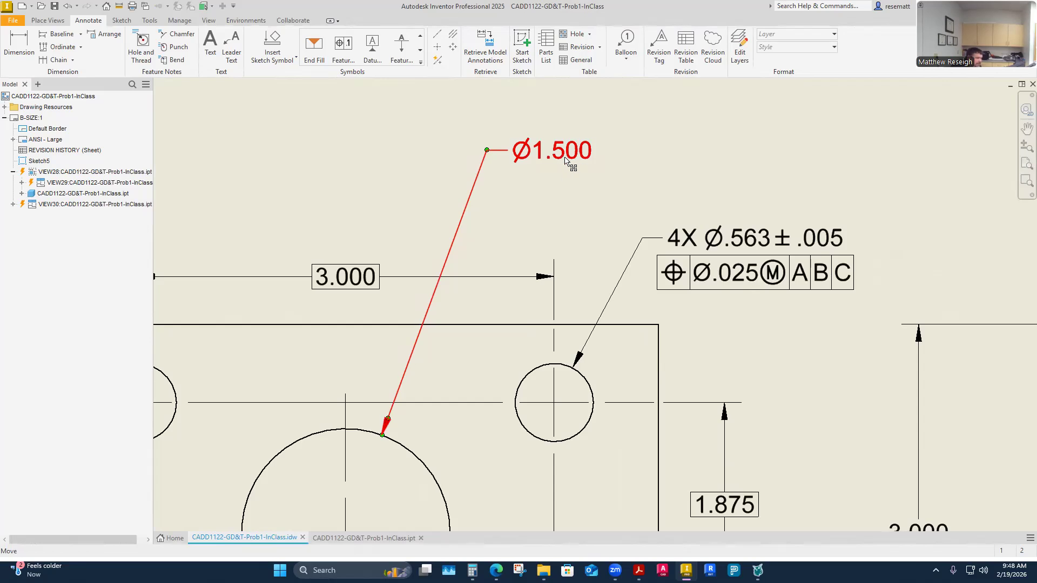
scroll(517, 247, down, 3)
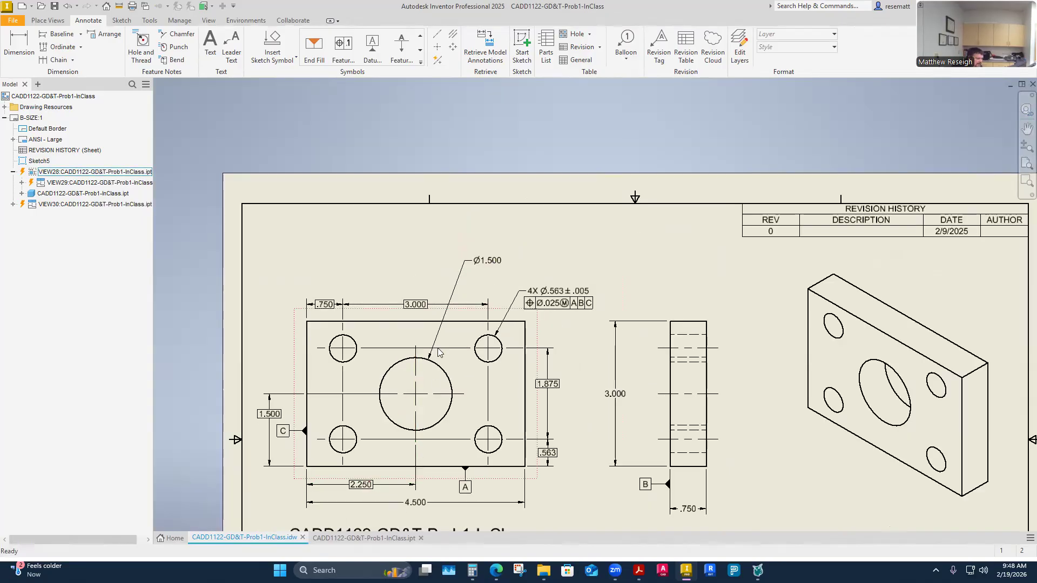
scroll(488, 264, up, 5)
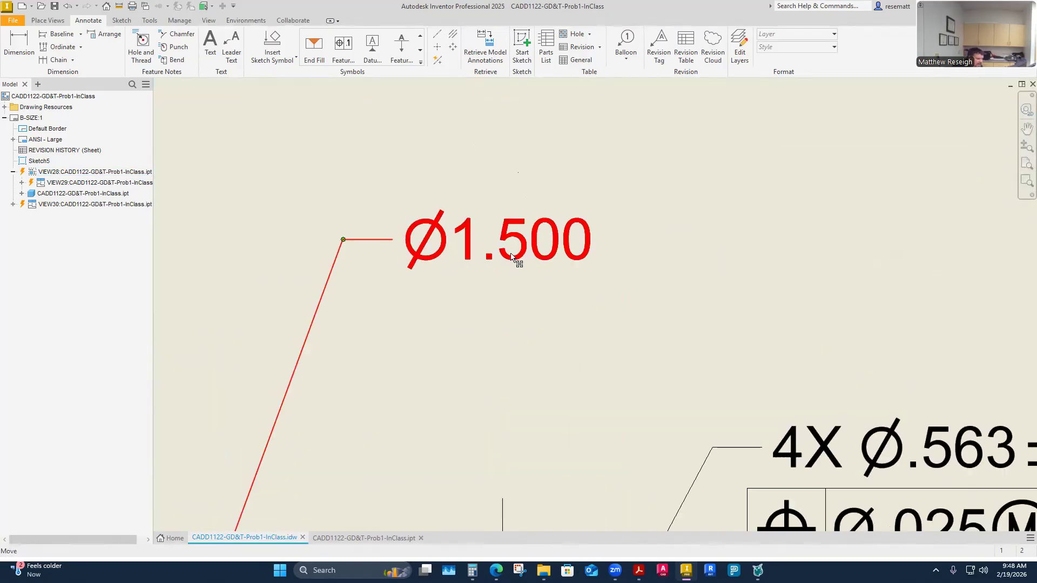
Step: Give the large center hole's diameter dimension a symmetric tolerance of .005
click(511, 258)
double_click(511, 258)
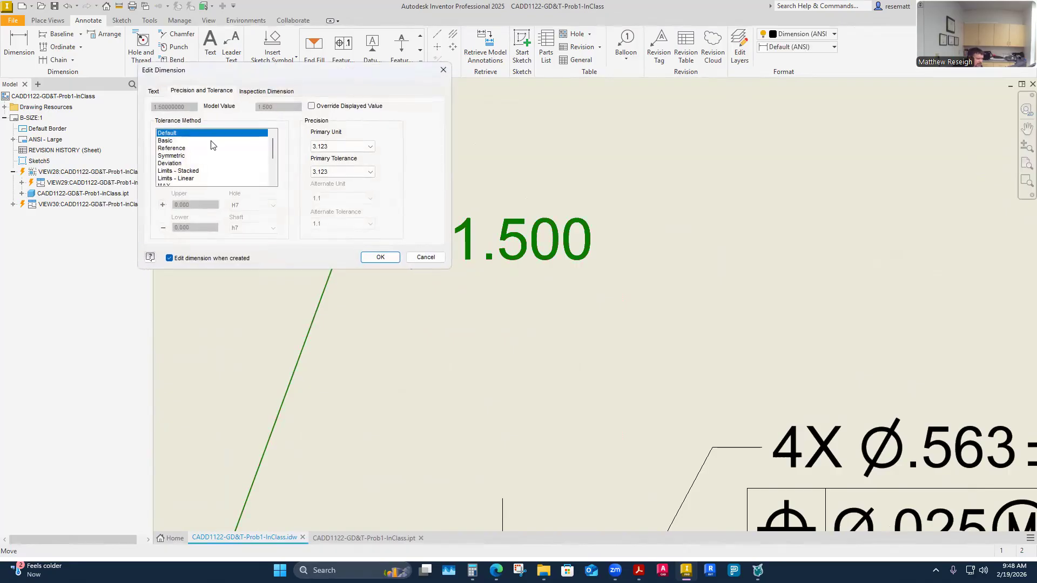
click(176, 156)
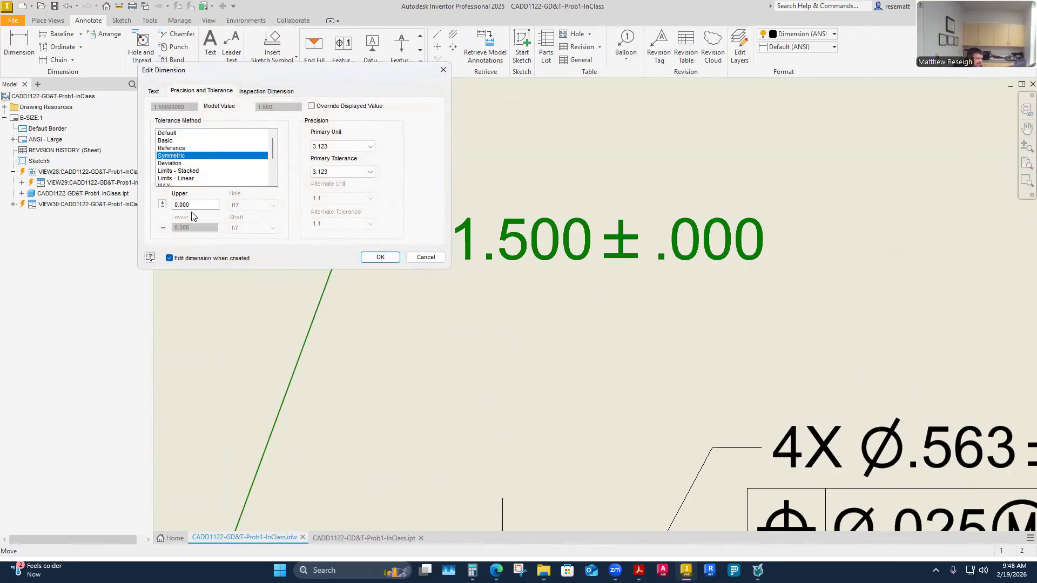
drag(196, 203, 90, 195)
text(.005)
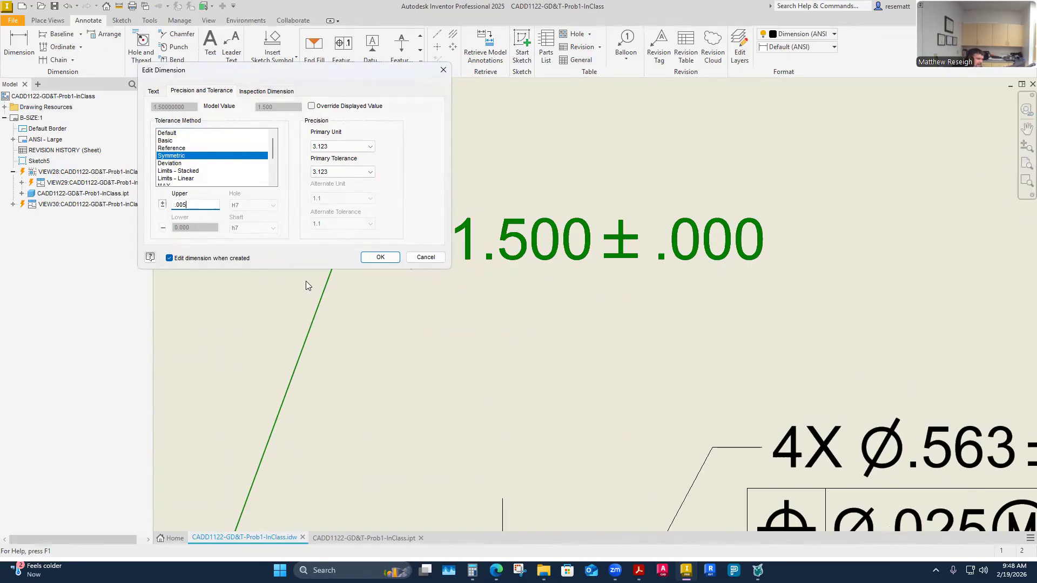
click(385, 258)
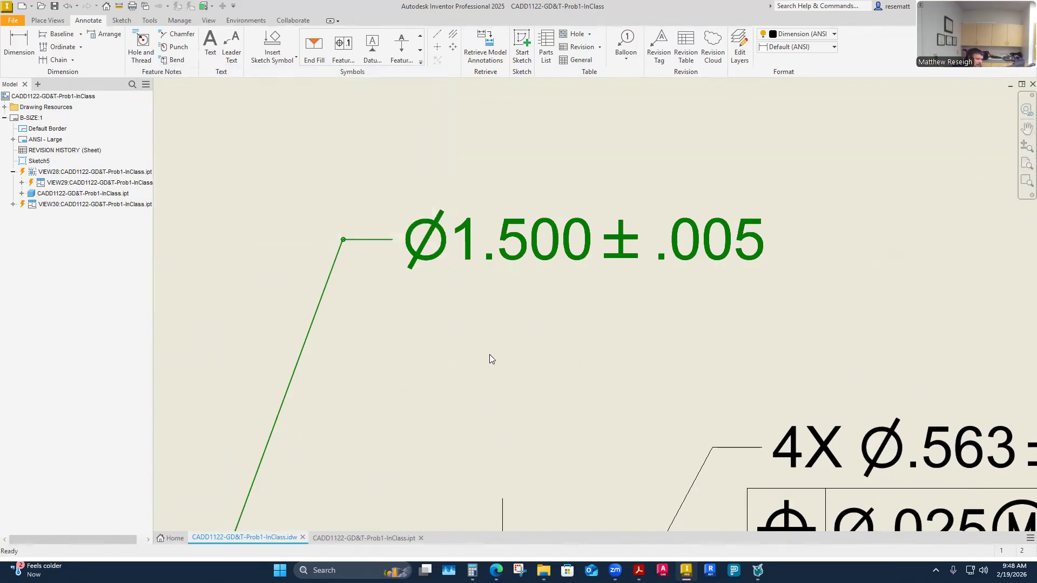
Step: Examine the title block tolerances and hole callouts, and compare the drawing with the reference CADD1122-GD&T-Prob1 PDF in Acrobat
scroll(475, 325, down, 8)
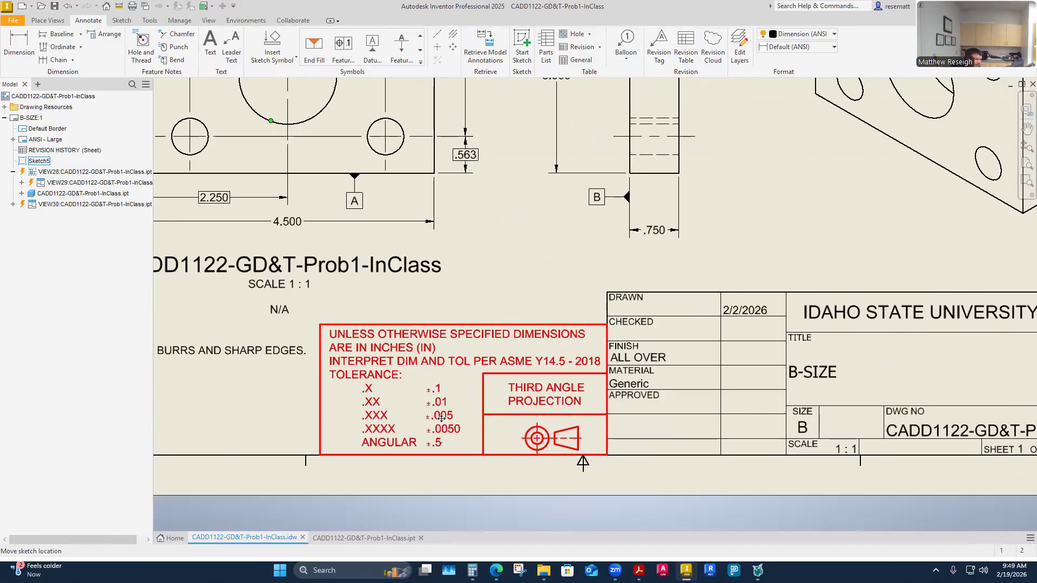
scroll(383, 417, down, 5)
scroll(474, 301, up, 7)
scroll(406, 301, down, 1)
scroll(444, 327, down, 1)
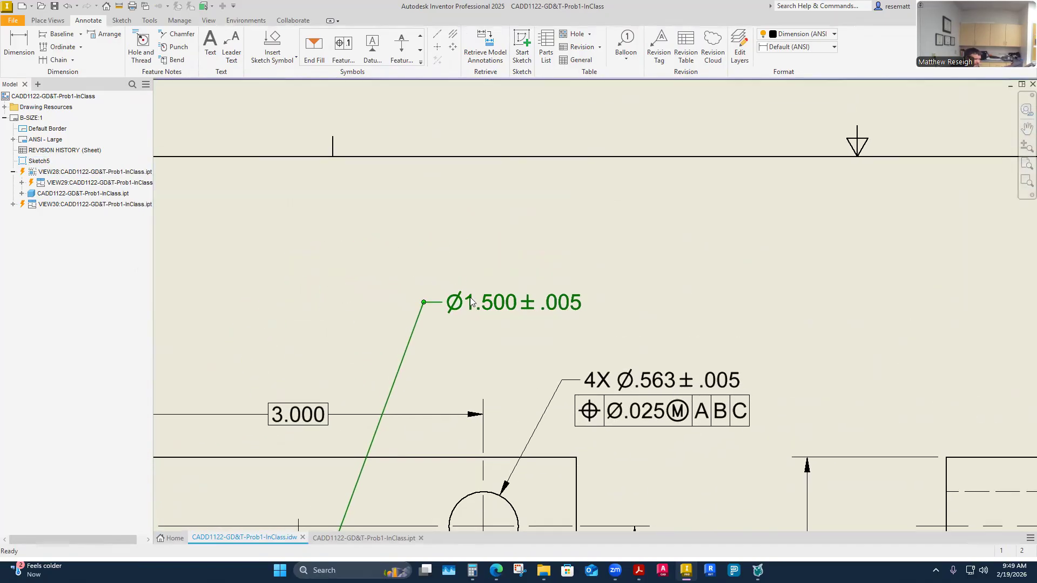
scroll(476, 310, down, 5)
scroll(470, 328, up, 4)
scroll(470, 327, up, 1)
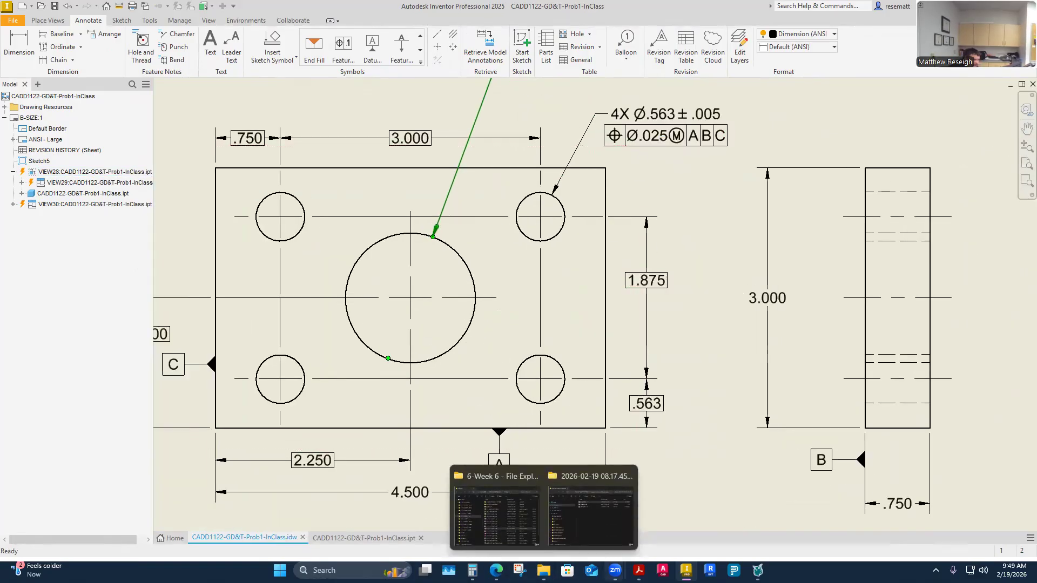
mouse_move(639, 571)
click(511, 517)
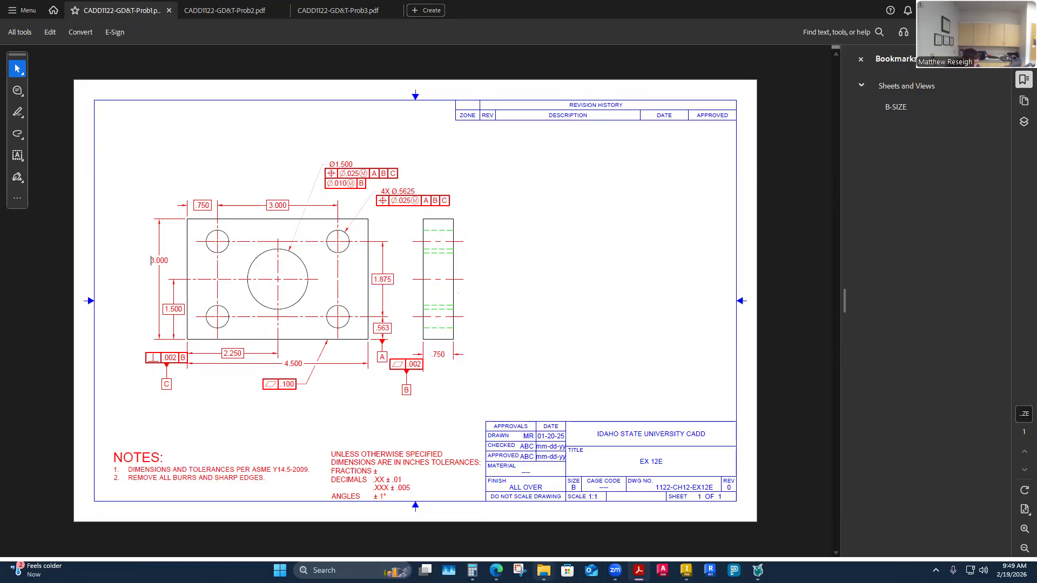
Step: Return to the Inventor drawing and place a position feature control frame, Ø.025 at MMC to datums A, B, C, under the center hole's diameter
click(686, 571)
scroll(591, 295, up, 4)
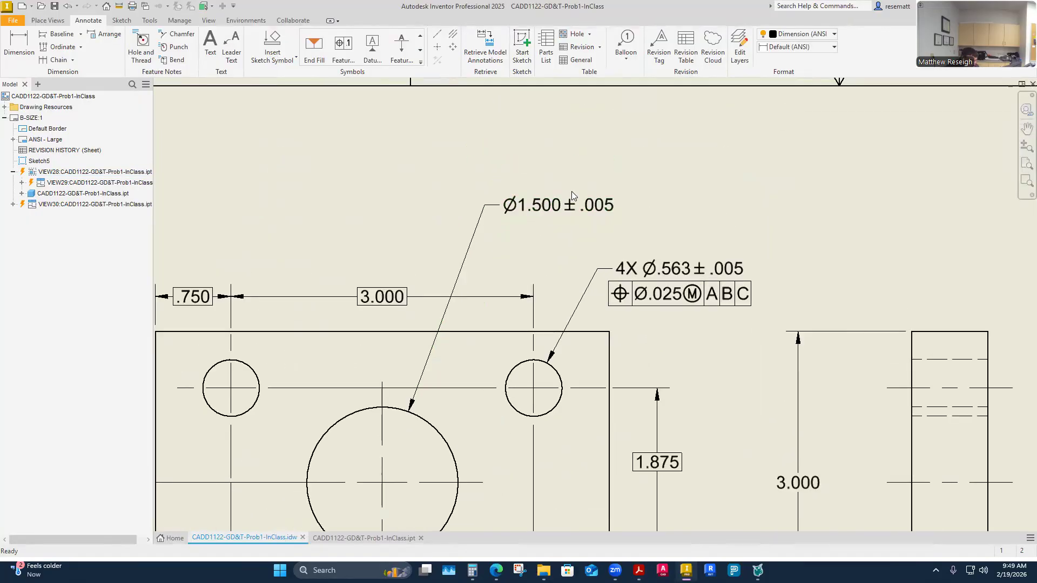
click(343, 46)
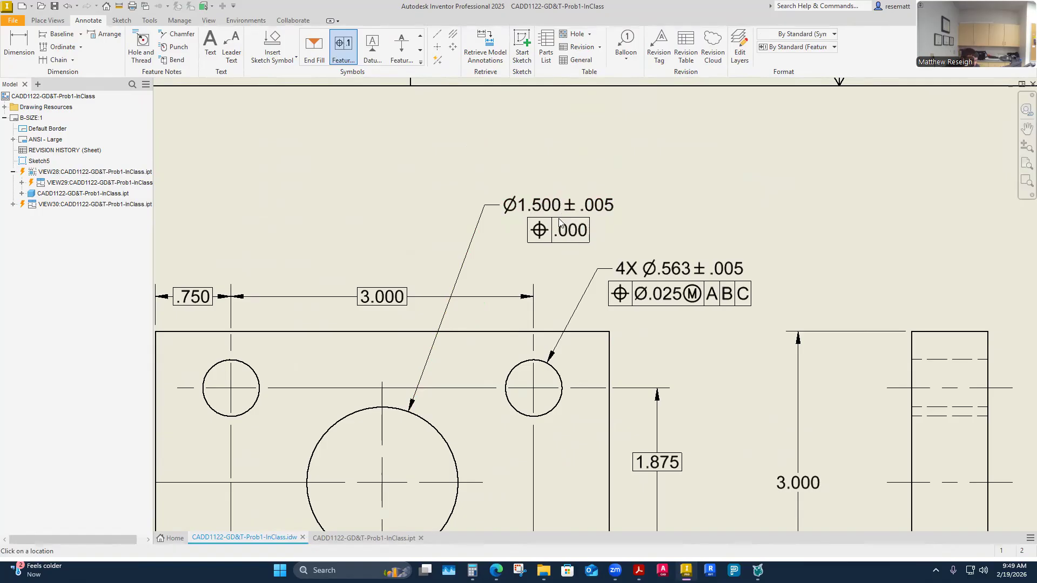
click(564, 220)
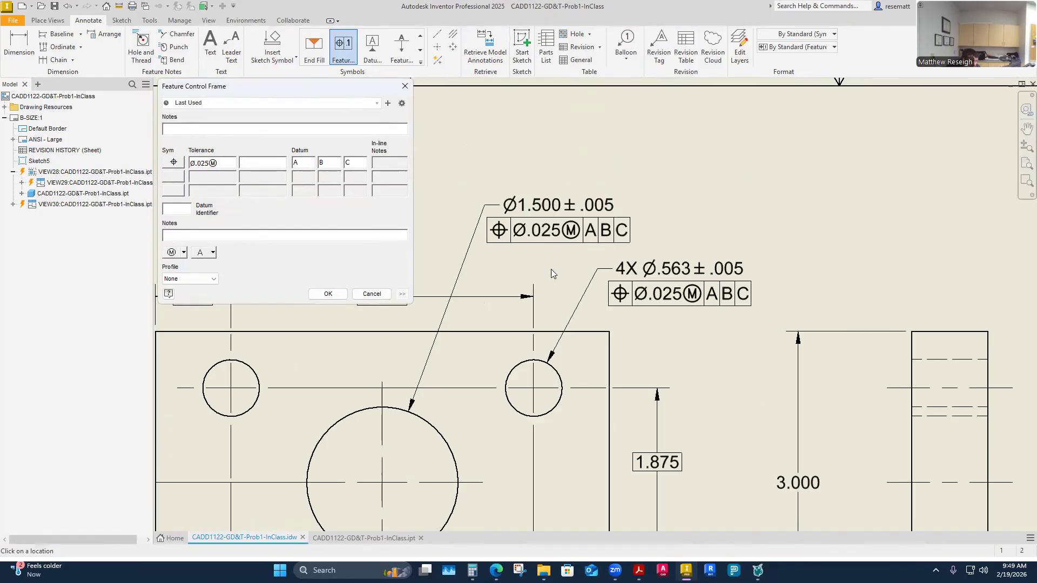
click(323, 298)
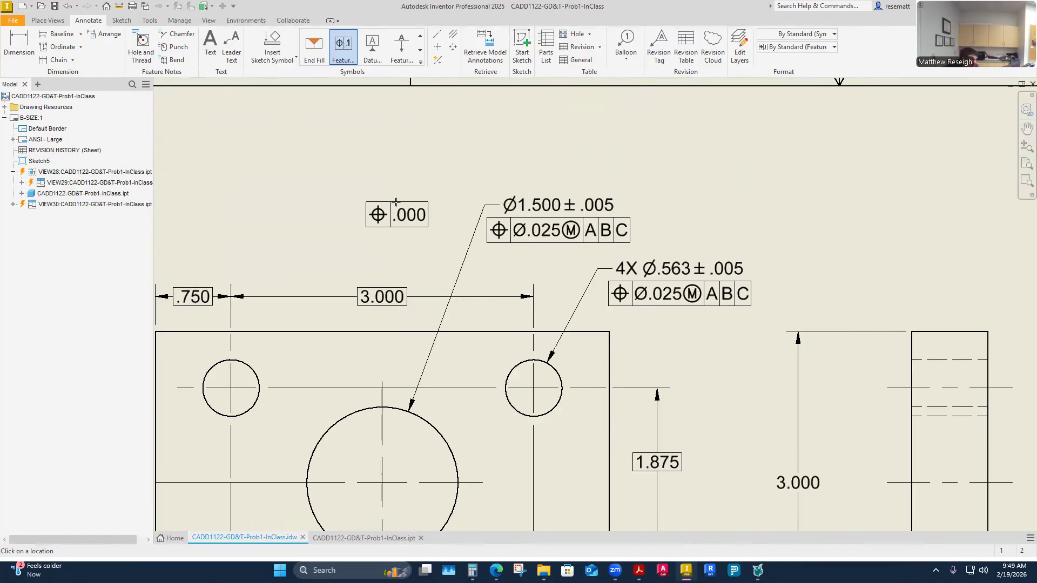
key(Escape)
Step: Move the front view's CADD1122-GD&T-Prob1-InClass label slightly lower, farther from the overall width dimension
key(Home)
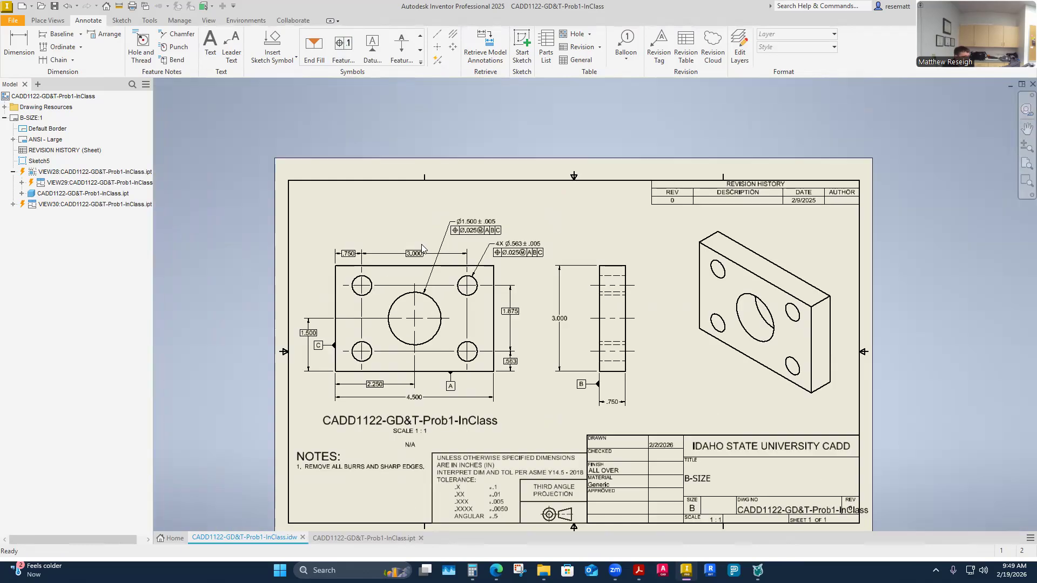
scroll(373, 380, up, 4)
scroll(397, 402, down, 2)
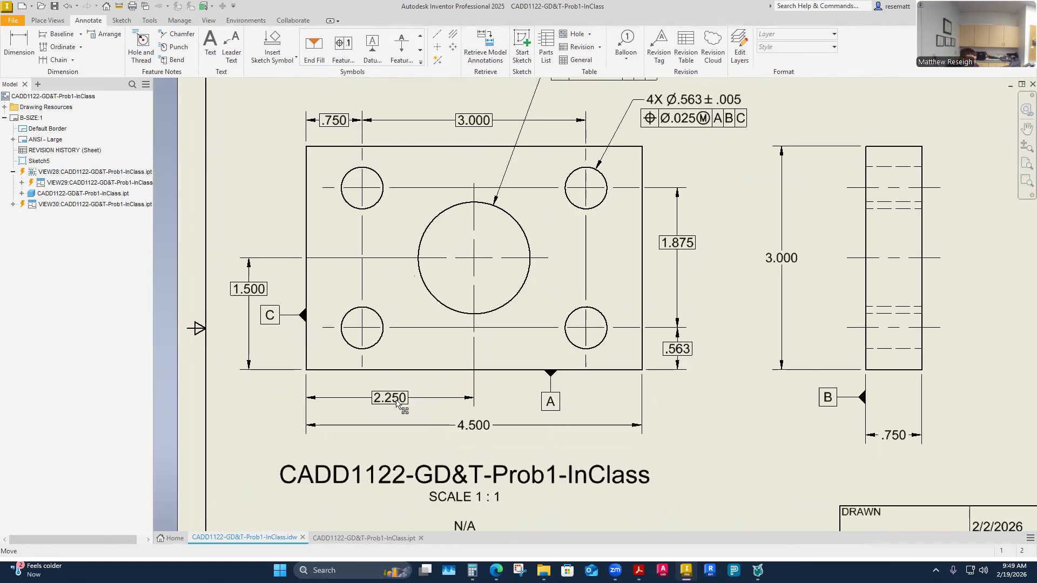
click(463, 427)
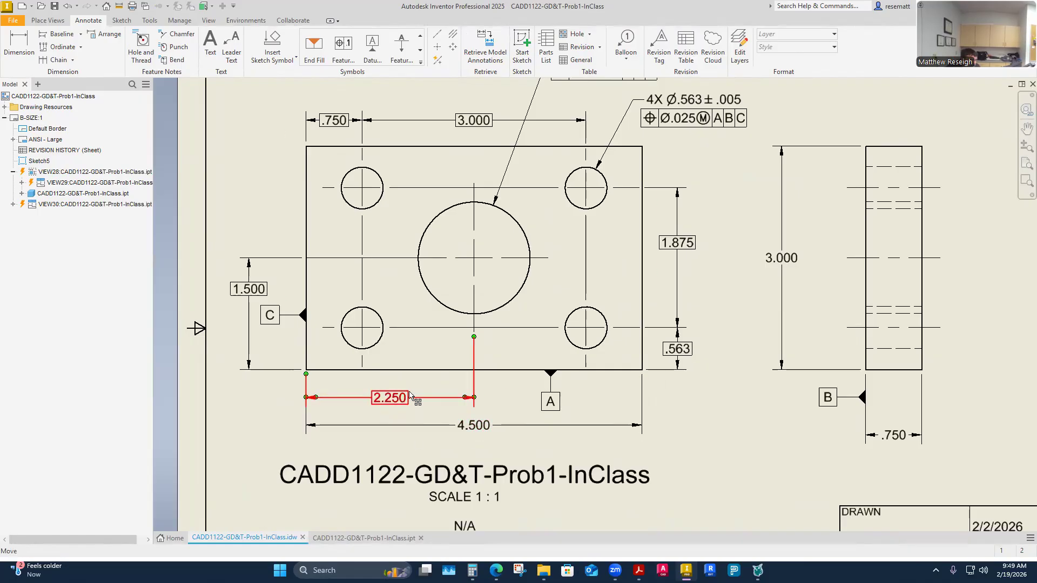
scroll(511, 414, up, 5)
scroll(516, 416, down, 8)
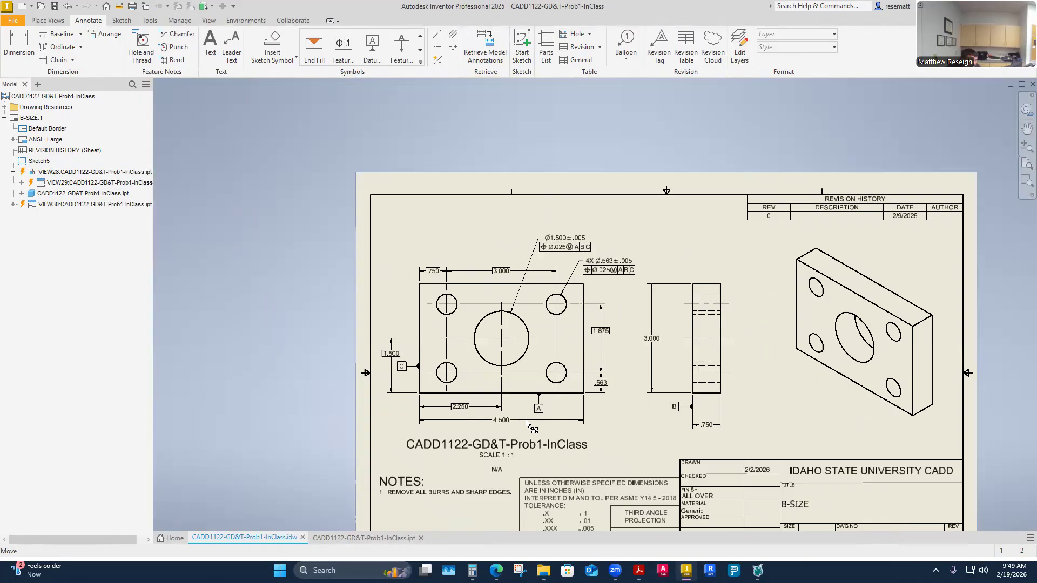
scroll(599, 497, up, 5)
scroll(599, 498, down, 8)
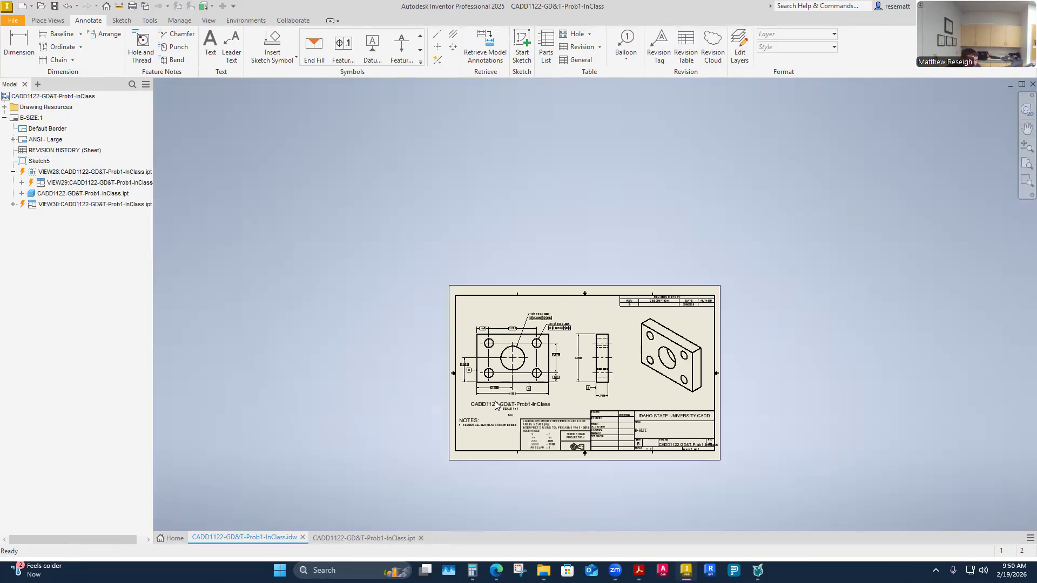
scroll(463, 339, up, 6)
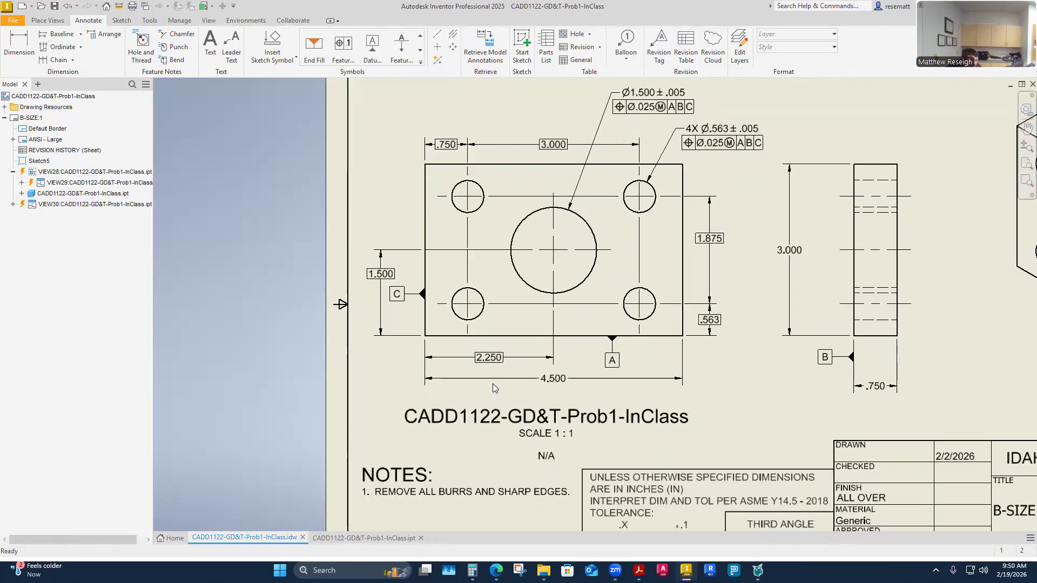
drag(559, 415, 560, 420)
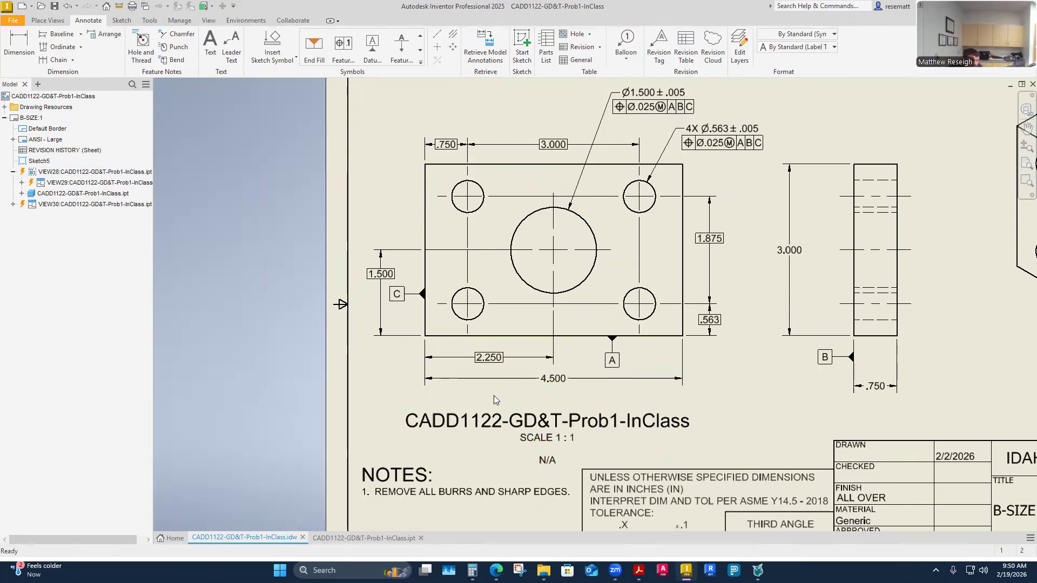
Step: Move the 3.000 height dimension closer to the side view, with its text above the horizontal centerline
scroll(527, 399, down, 5)
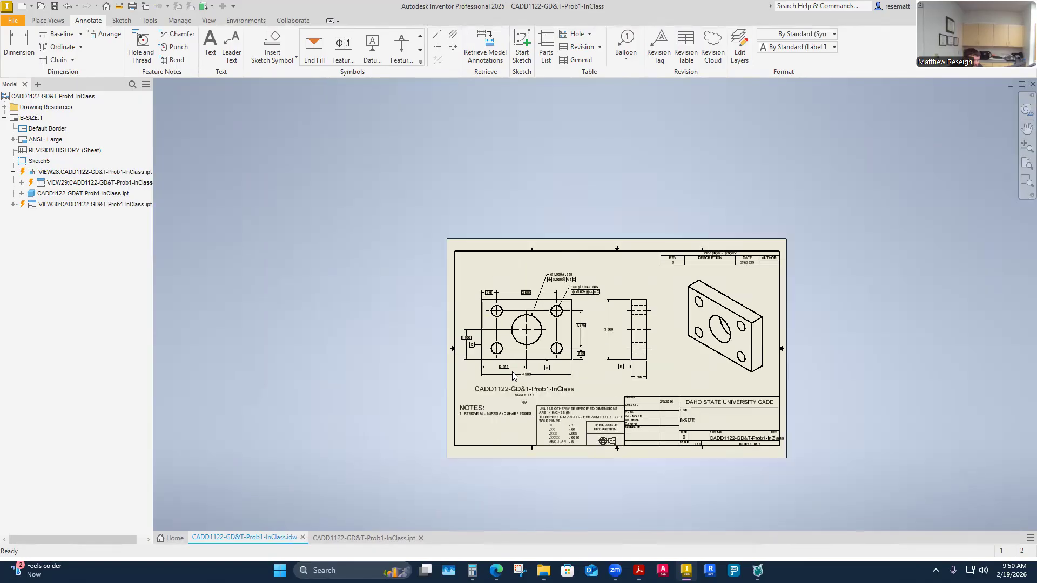
scroll(525, 370, up, 6)
scroll(524, 371, down, 2)
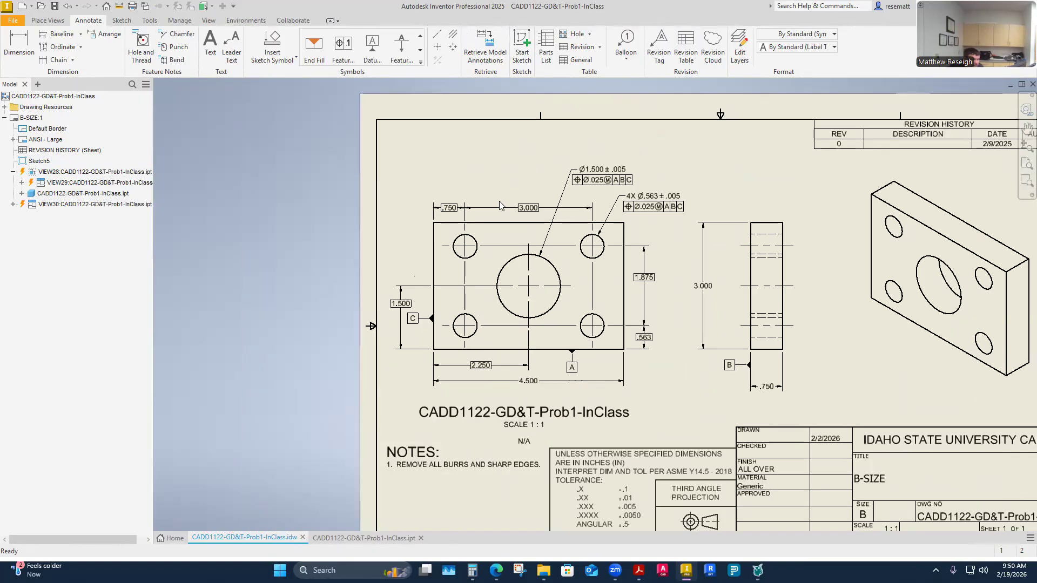
drag(703, 286, 735, 265)
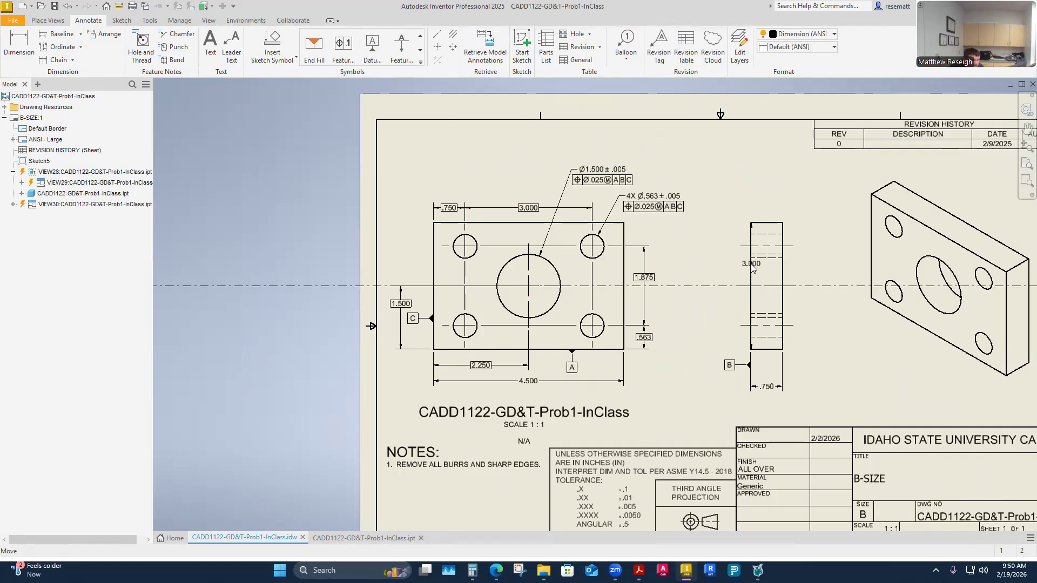
click(704, 287)
scroll(704, 289, down, 2)
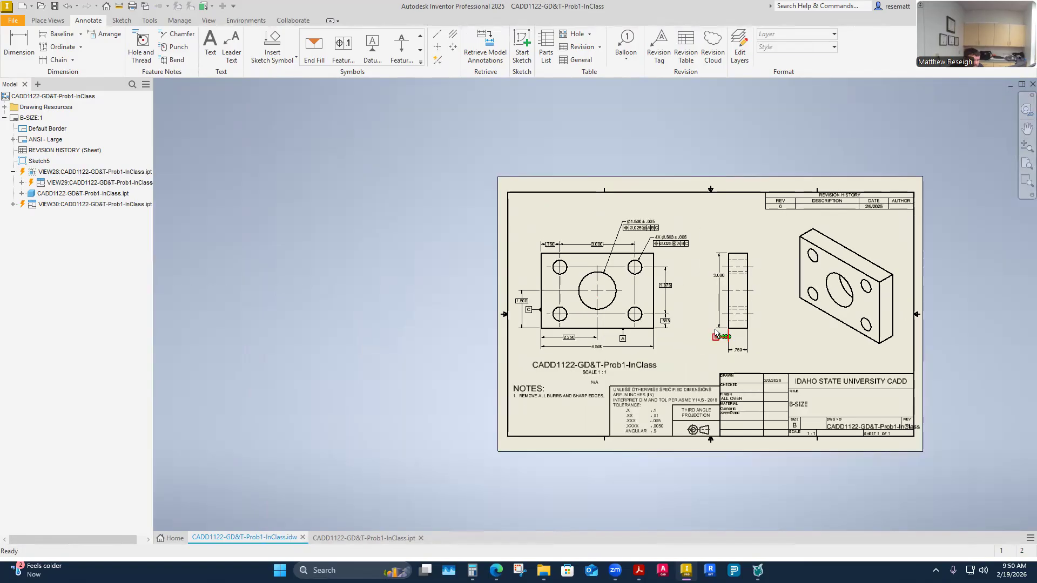
scroll(753, 373, up, 4)
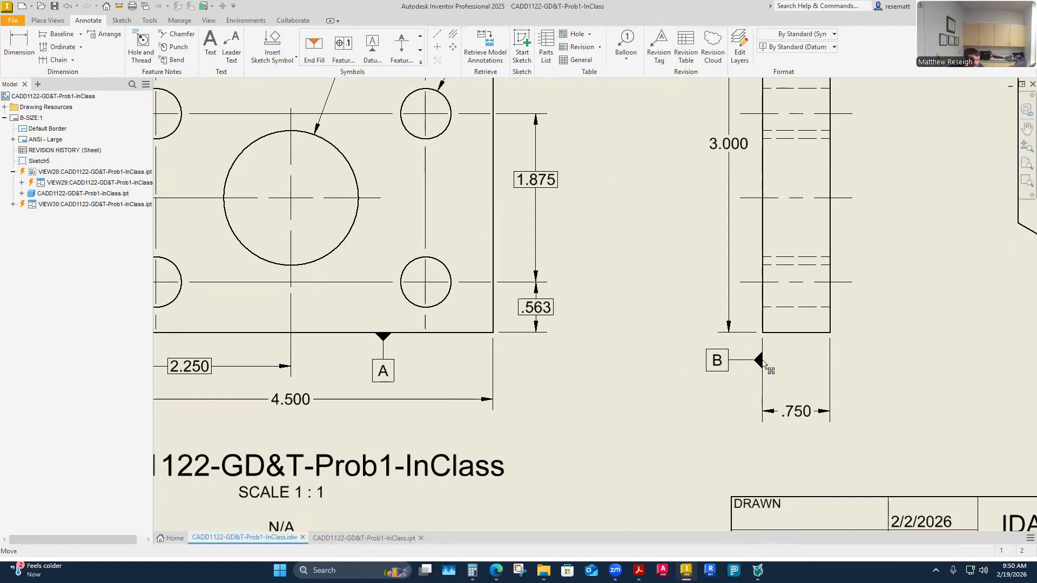
scroll(670, 359, down, 4)
scroll(609, 334, up, 3)
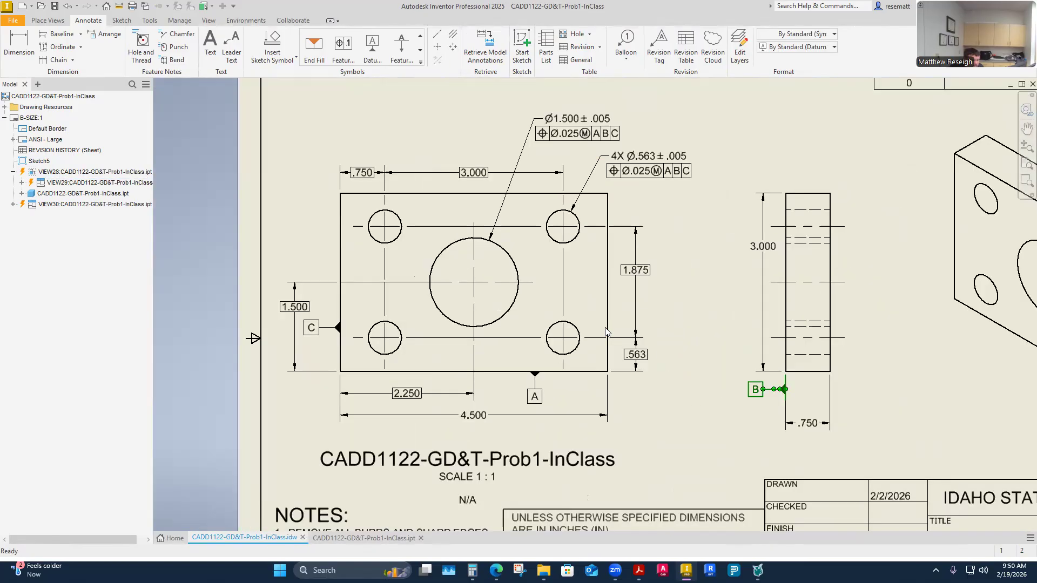
Step: Set the 4X small-hole diameter callout's primary unit and primary tolerance precision to four decimal places
click(652, 161)
double_click(652, 162)
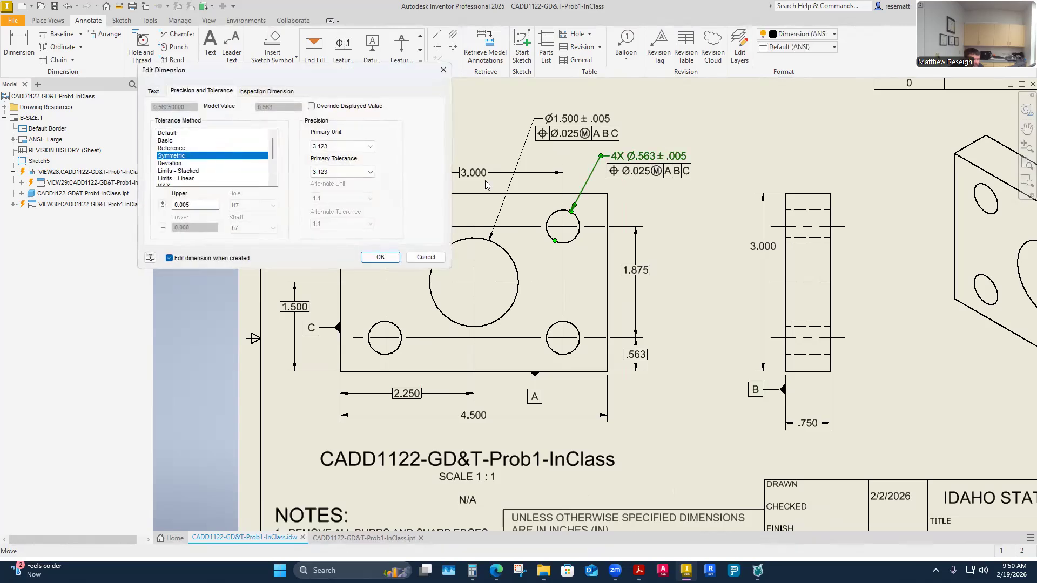
click(346, 147)
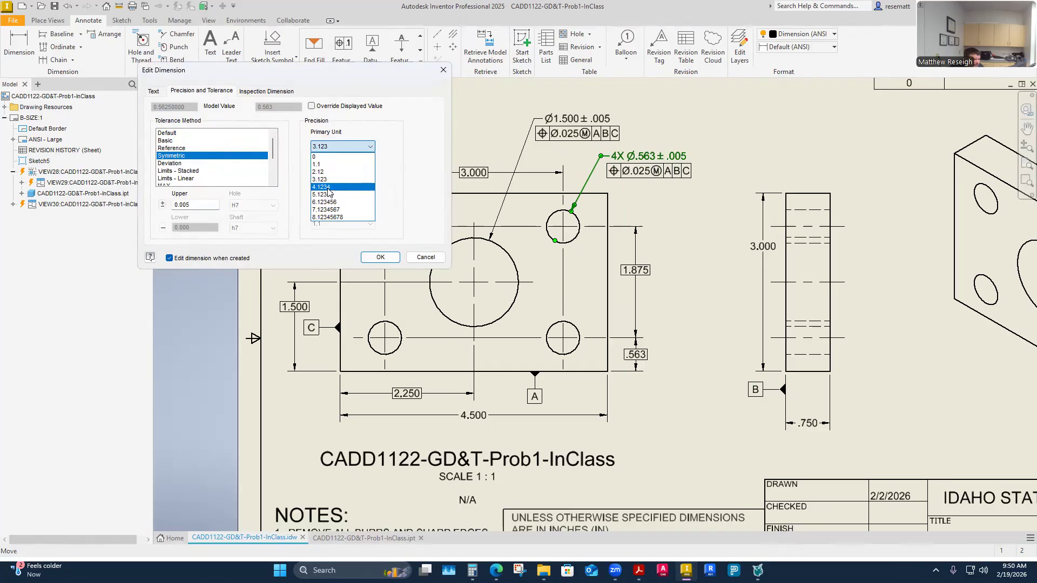
click(328, 189)
click(370, 173)
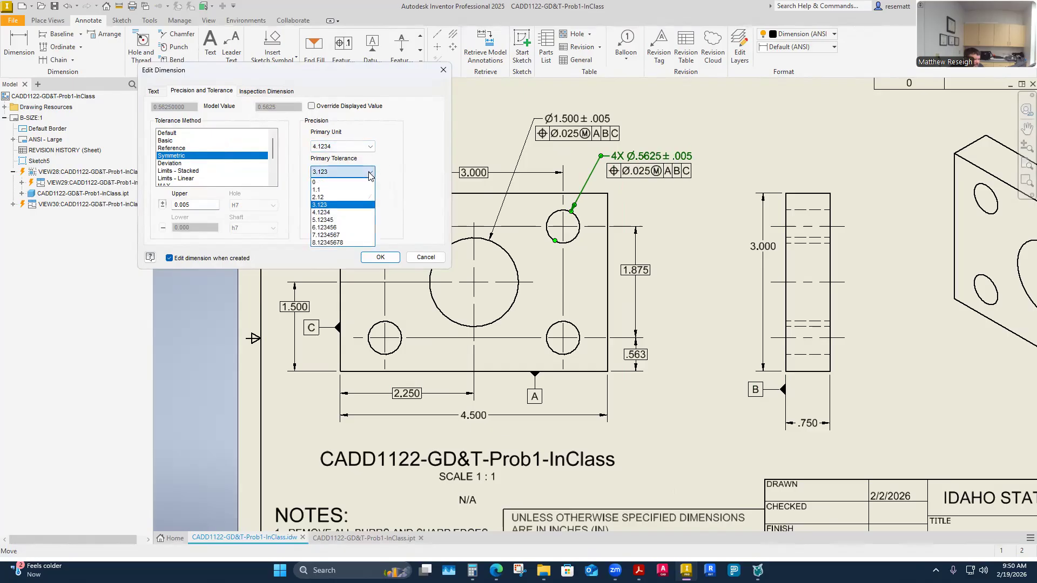
click(328, 213)
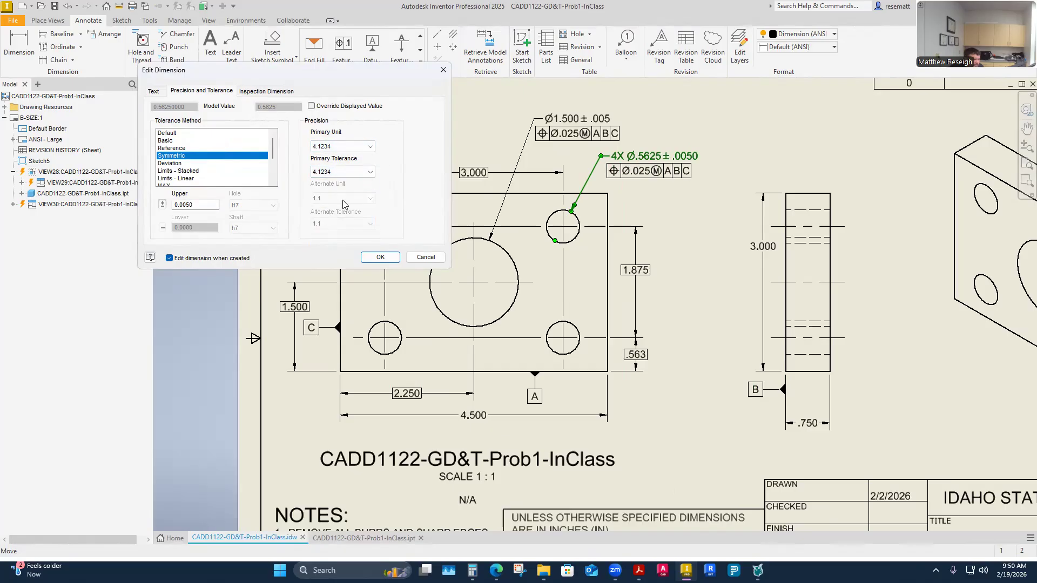
click(380, 258)
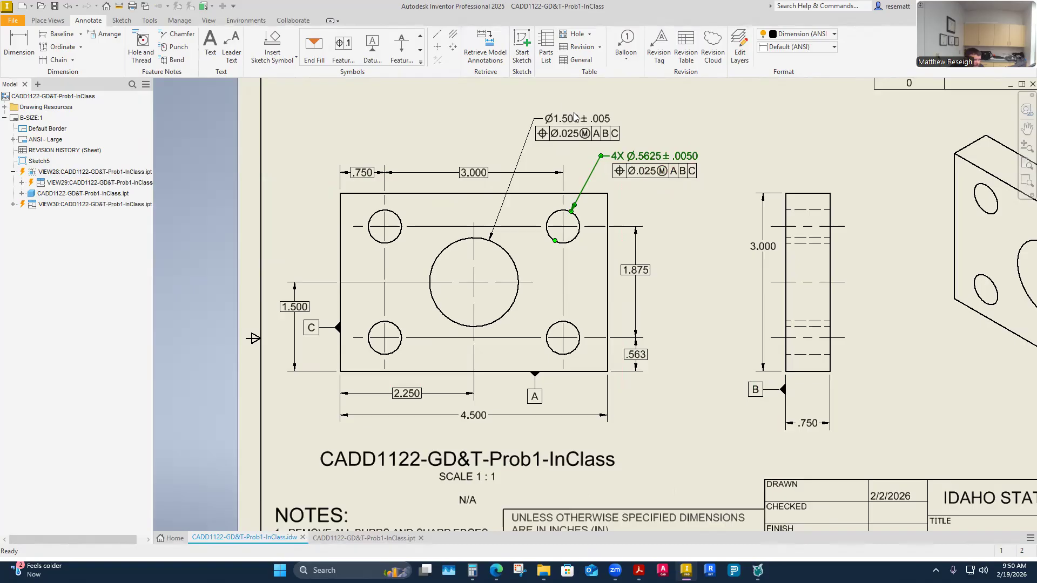
click(706, 308)
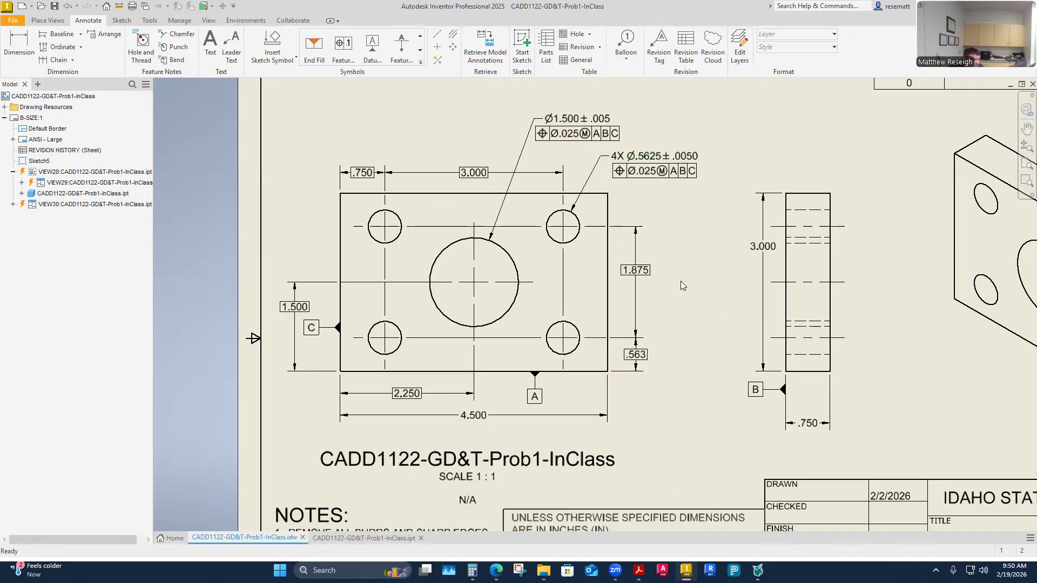
Step: Shift the center hole's diameter callout slightly right and move the 4.500 width dimension's text right of center
click(539, 121)
drag(539, 121, 545, 121)
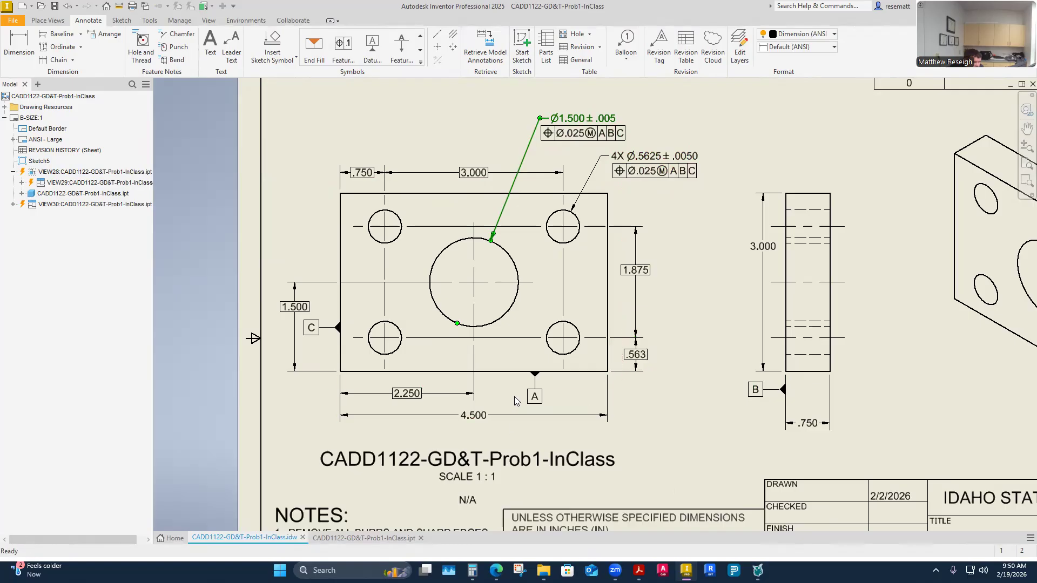
drag(476, 417, 503, 418)
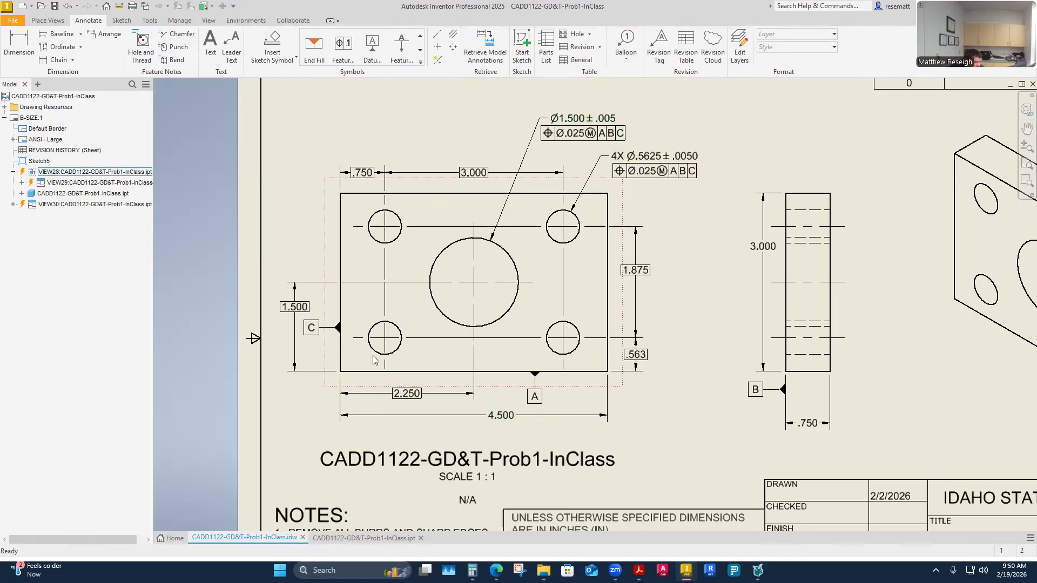
Step: Slide datum C up the plate's left edge, and move the 1.500 dimension closer to the plate with its text lower
drag(340, 341, 340, 213)
drag(297, 315, 320, 315)
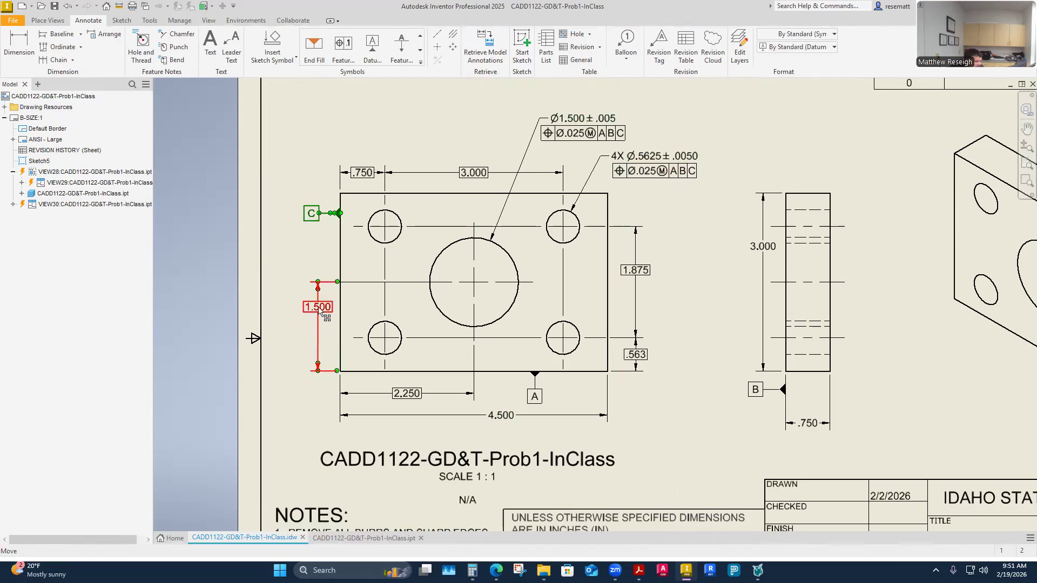
drag(317, 307, 318, 326)
click(377, 390)
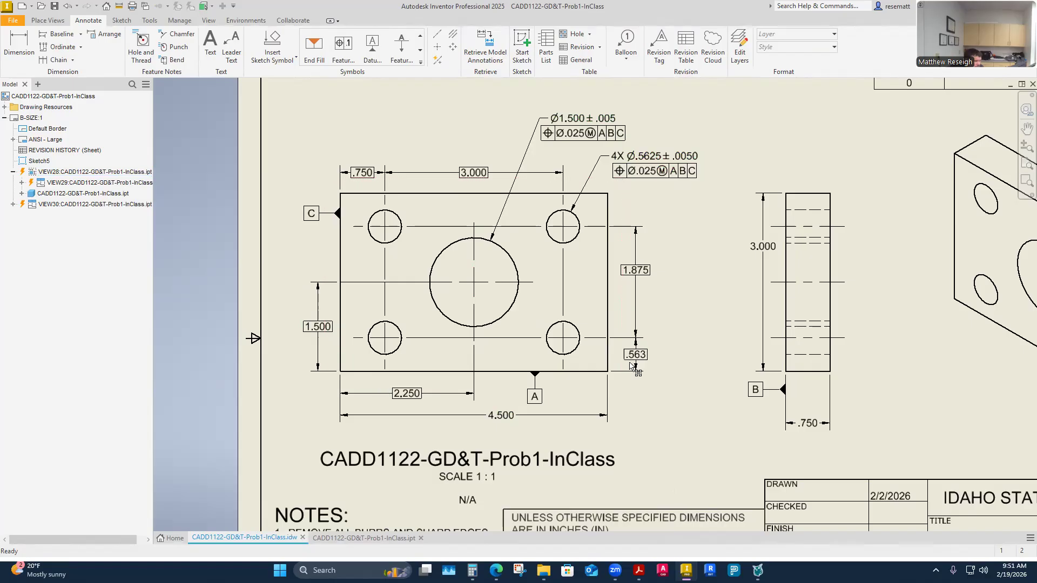
Step: Switch to the browser, examine the GD&T Problem 1 reference drawing on the assignment page at larger magnification, and return to Inventor
mouse_move(496, 571)
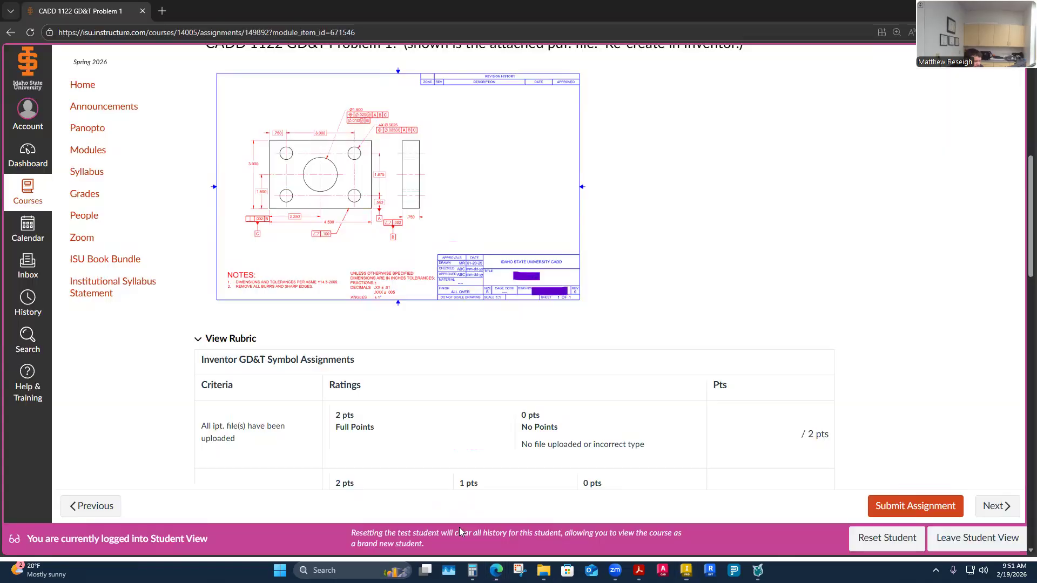
click(460, 530)
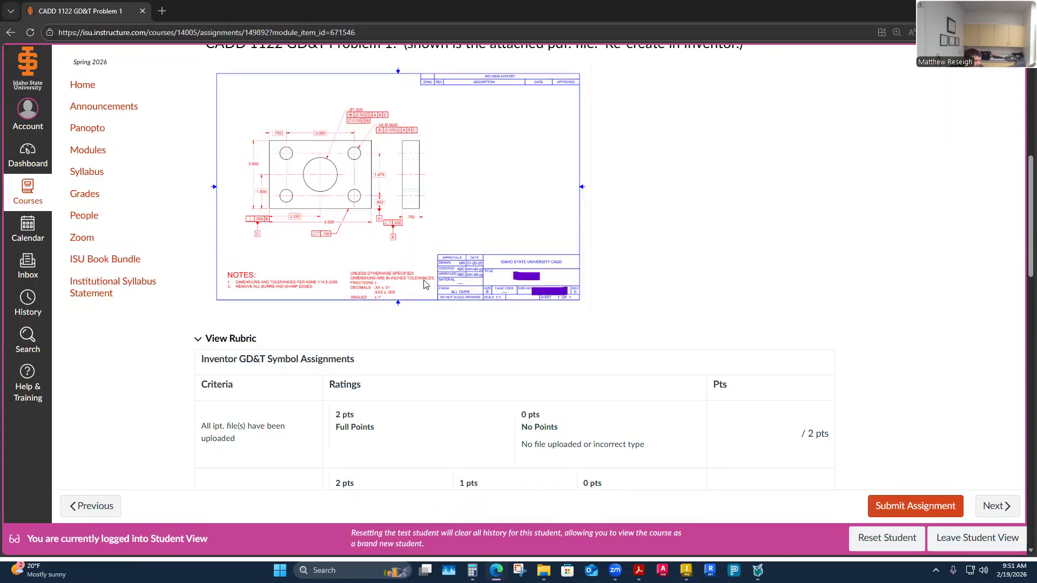
ctrl+scroll(256, 125, up, 2)
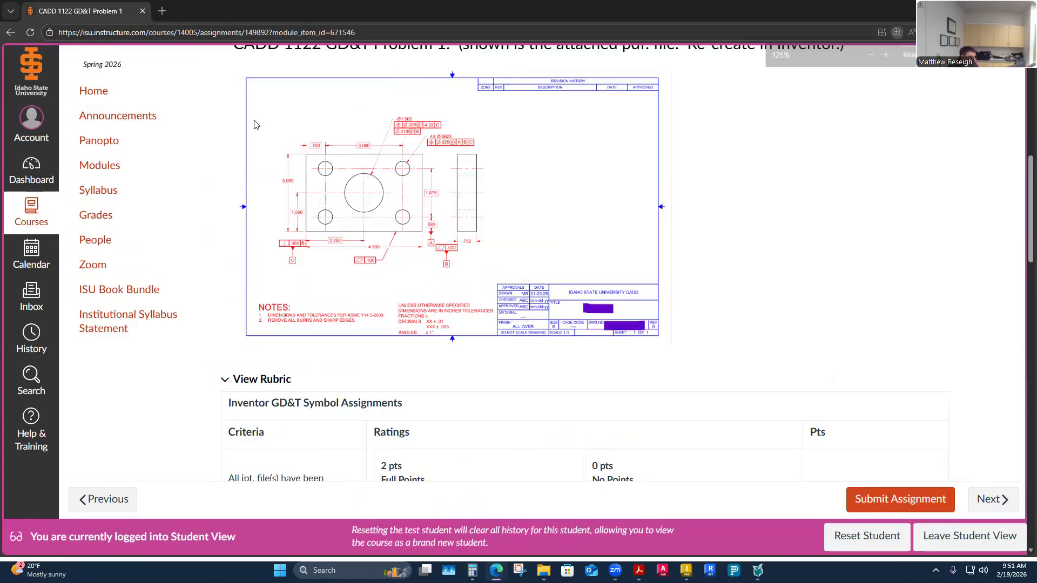
ctrl+scroll(334, 145, up, 2)
ctrl+scroll(338, 146, down, 1)
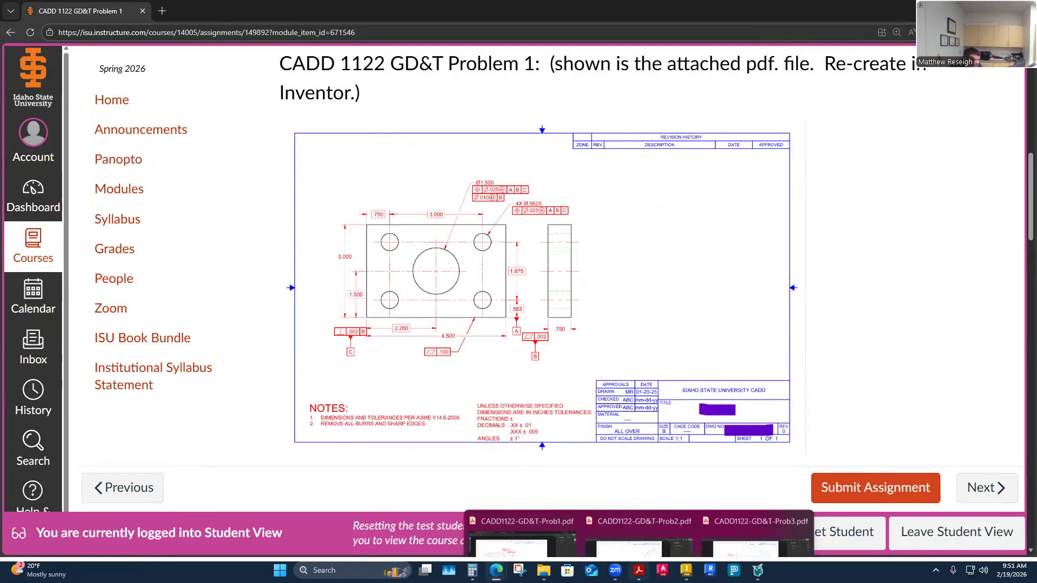
click(686, 571)
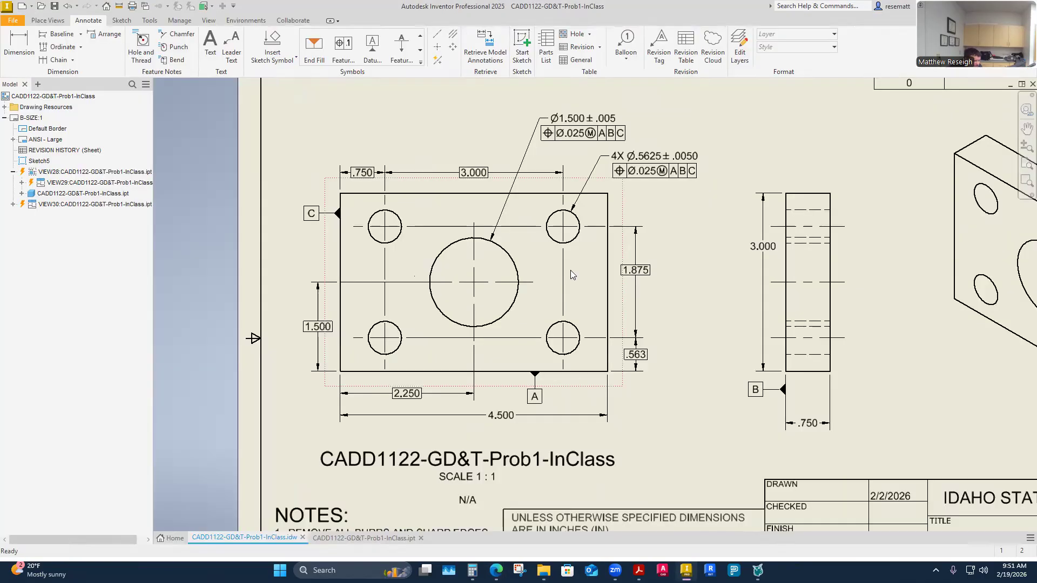
scroll(539, 324, down, 4)
scroll(596, 326, up, 5)
scroll(595, 326, down, 4)
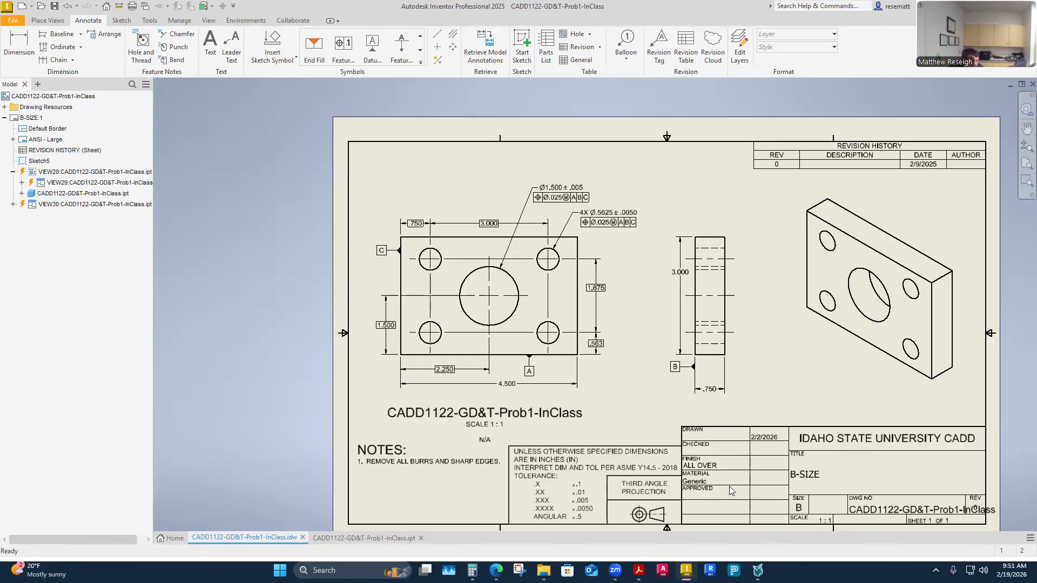
click(31, 119)
right_click(31, 118)
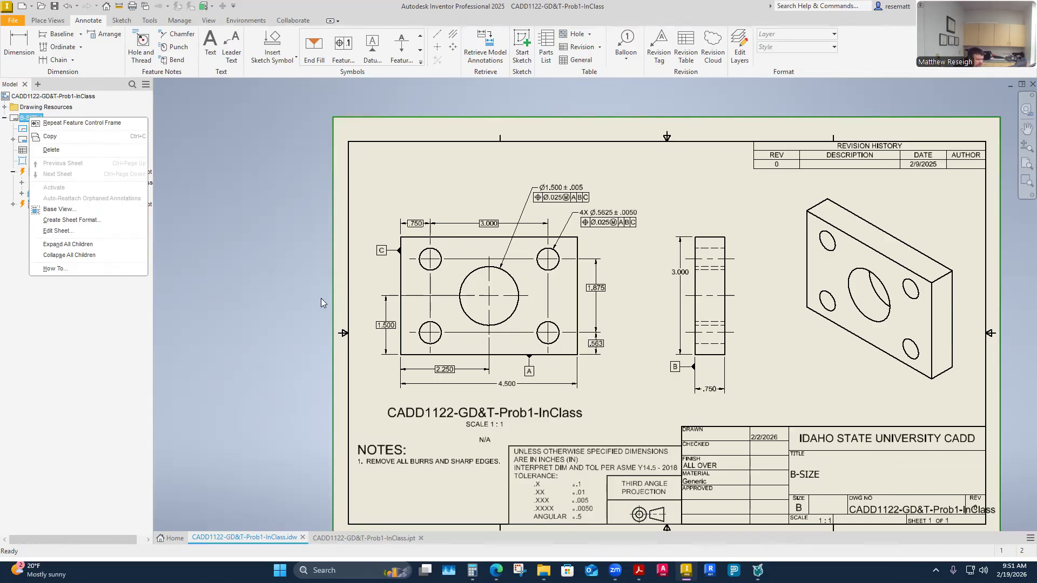
scroll(305, 288, down, 2)
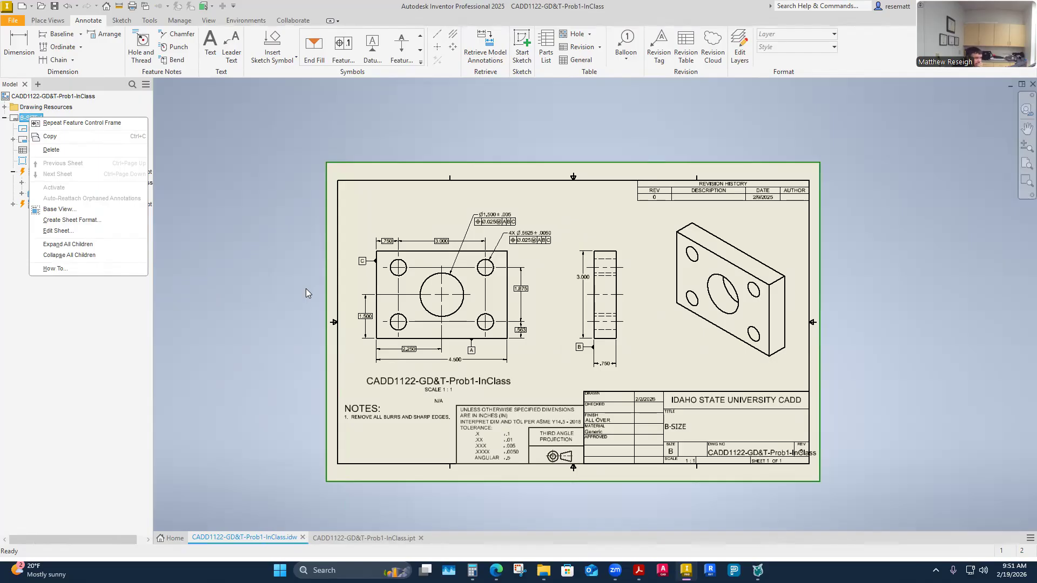
Step: Save the CADD1122-GD&T-Prob1-InClass drawing and clear the sheet selection
click(54, 7)
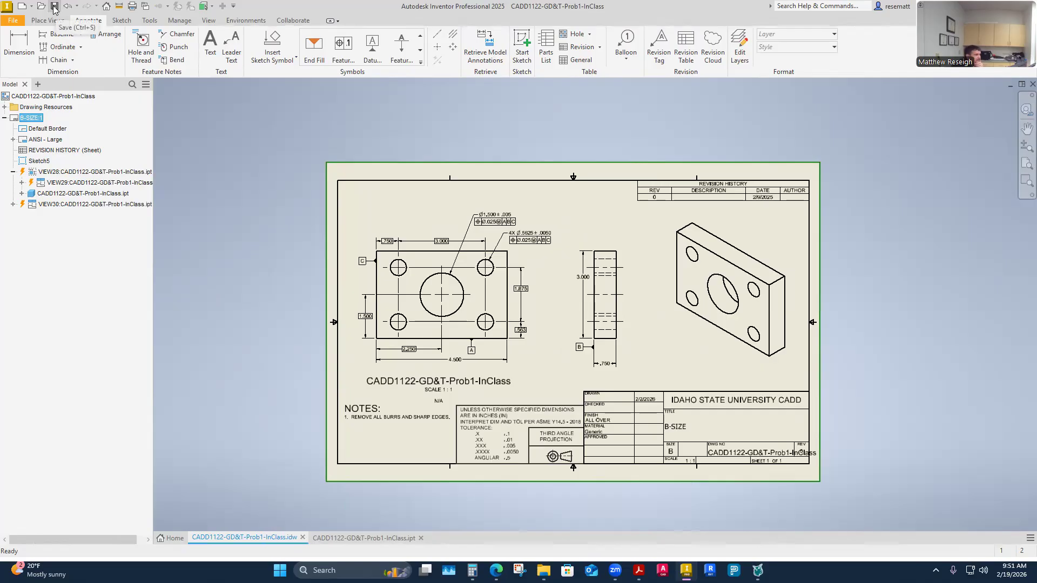
click(54, 7)
click(540, 184)
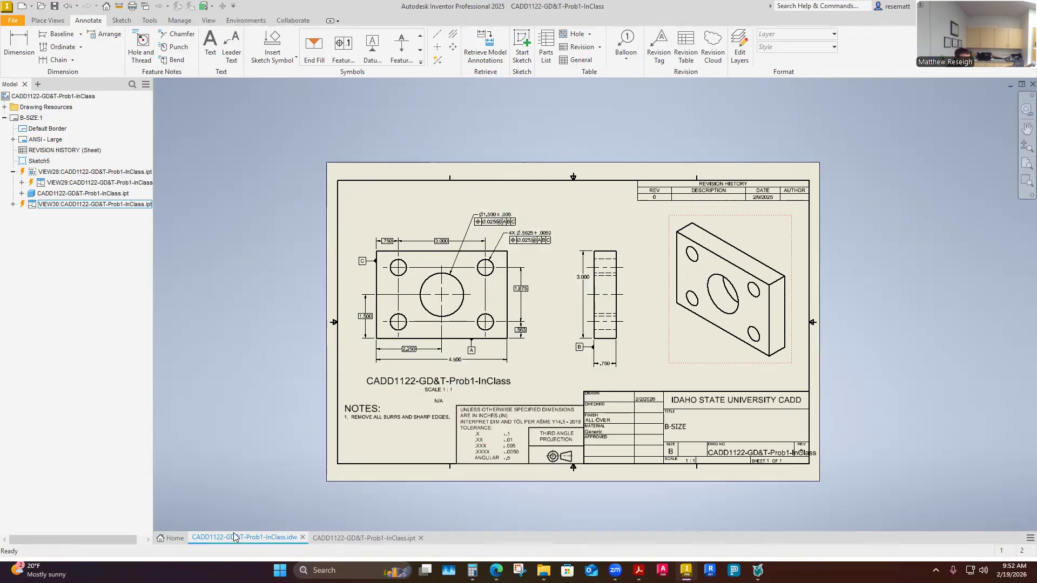
click(235, 485)
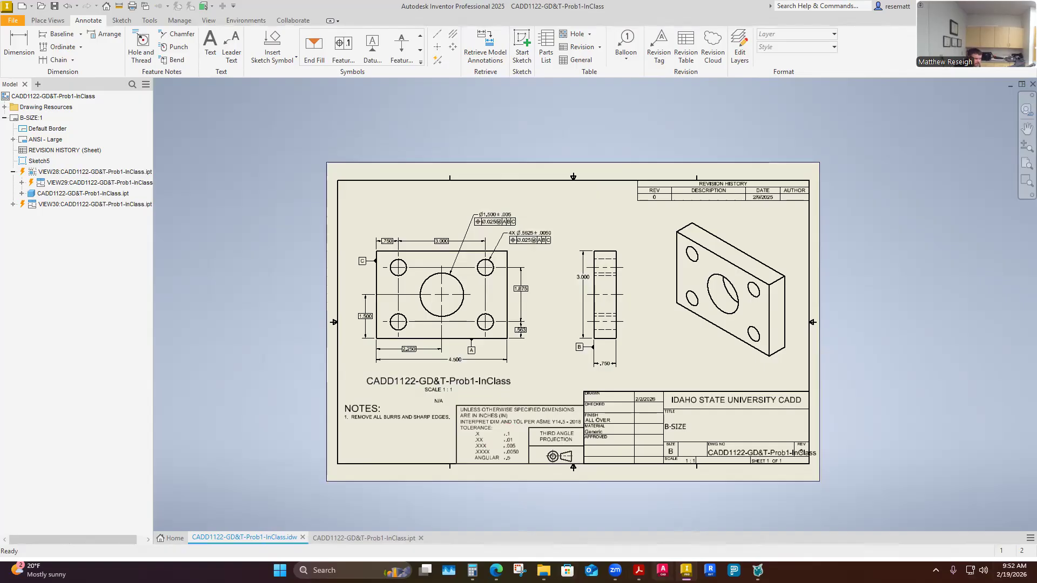
Step: Switch to Calculator, subtract 0.568 from 0.563, and add the 0.025 position tolerance to the result
click(474, 571)
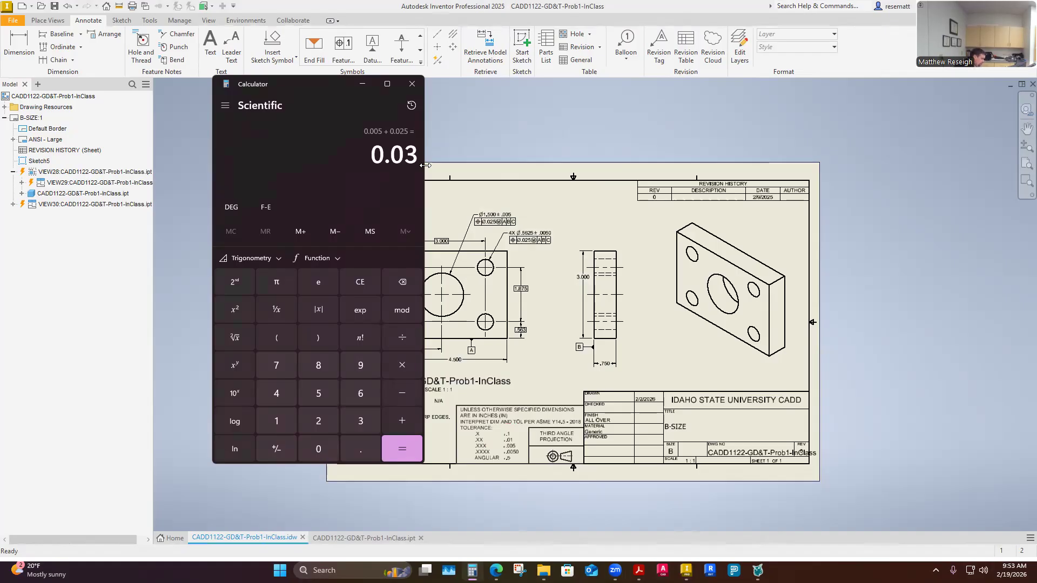
text(.563 )
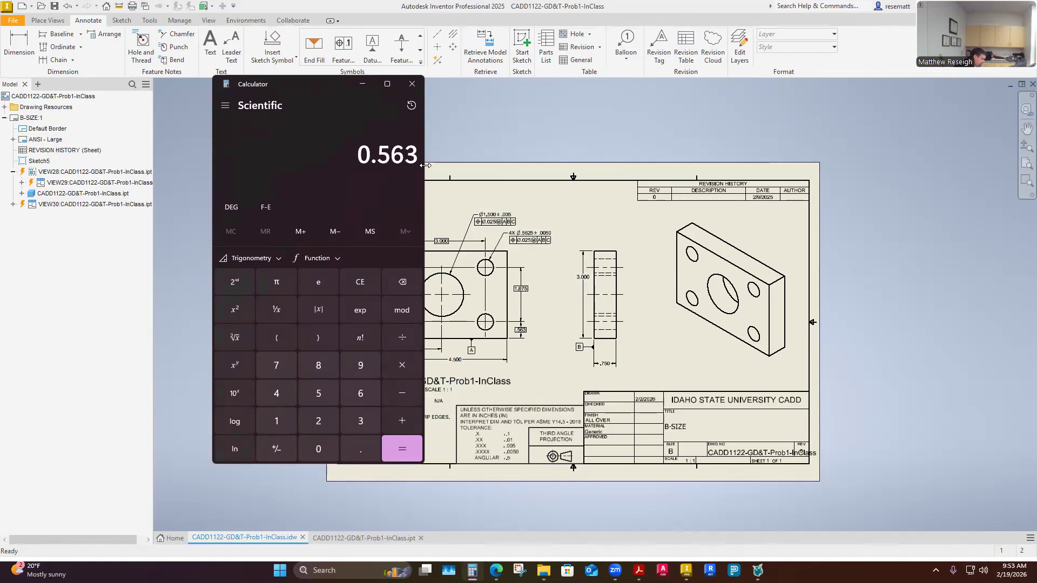
text(-)
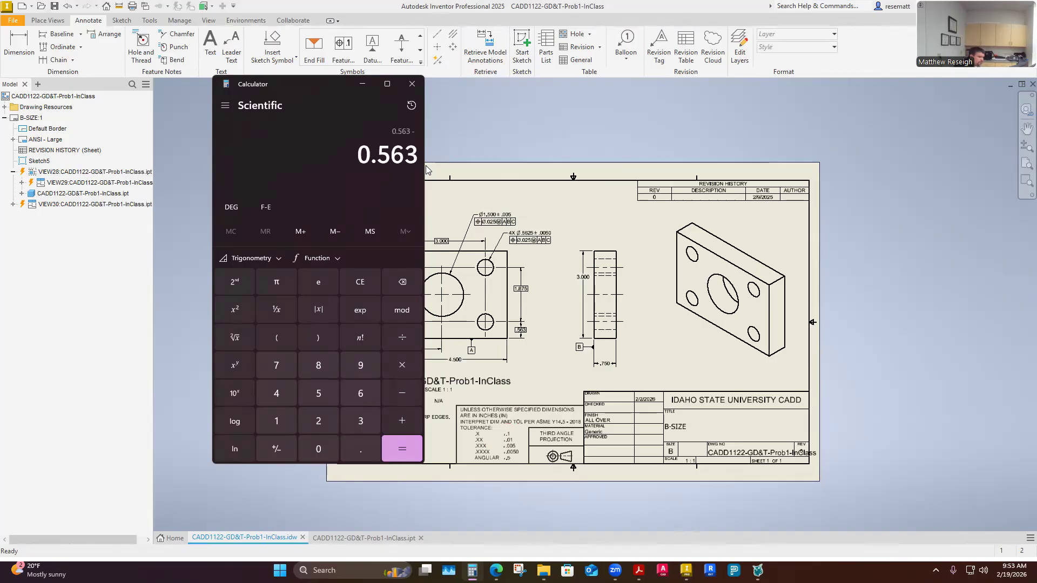
text(0.568)
key(Return)
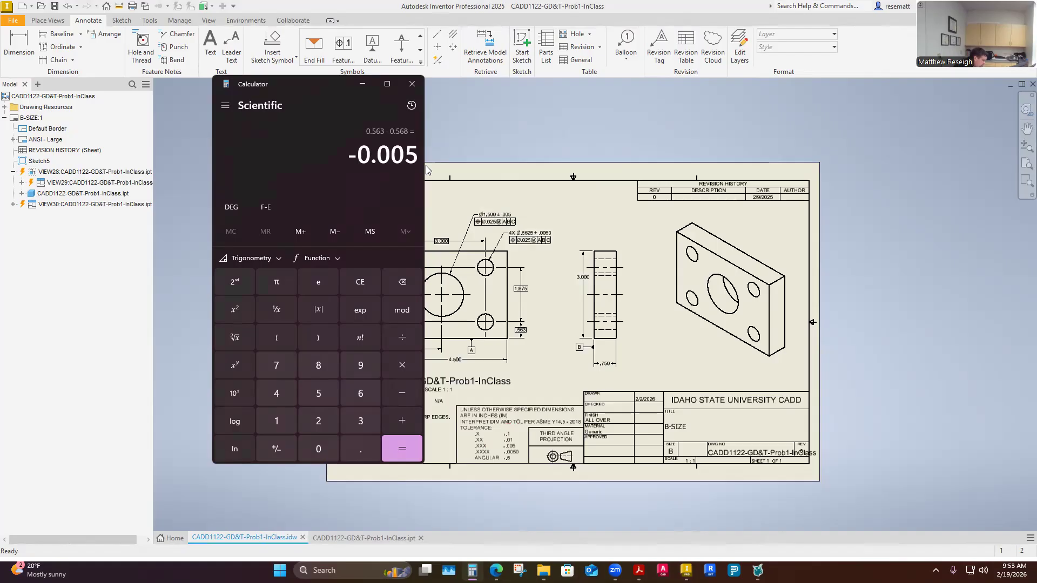
key(plus)
text(.025)
key(Return)
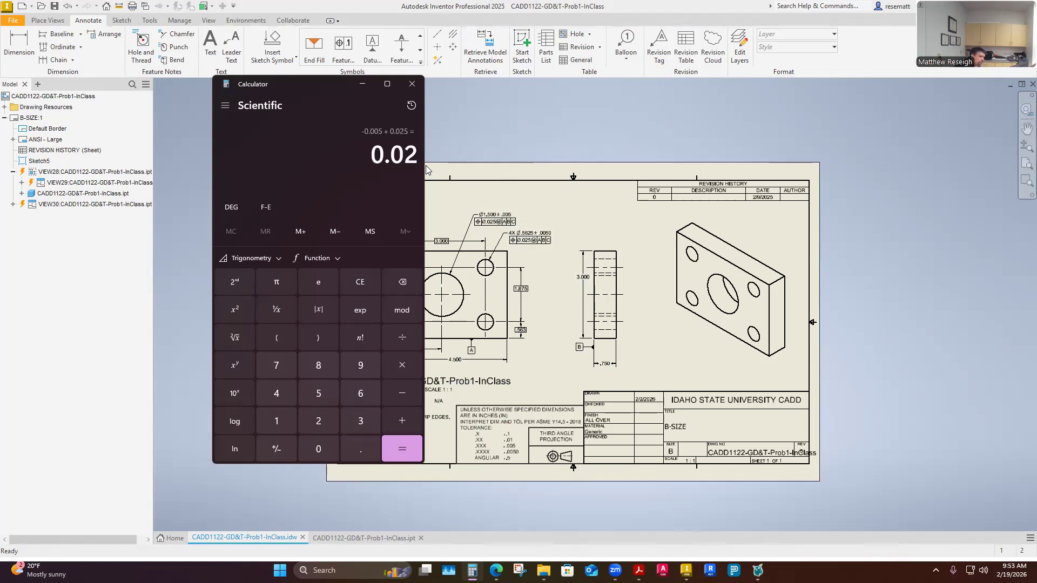